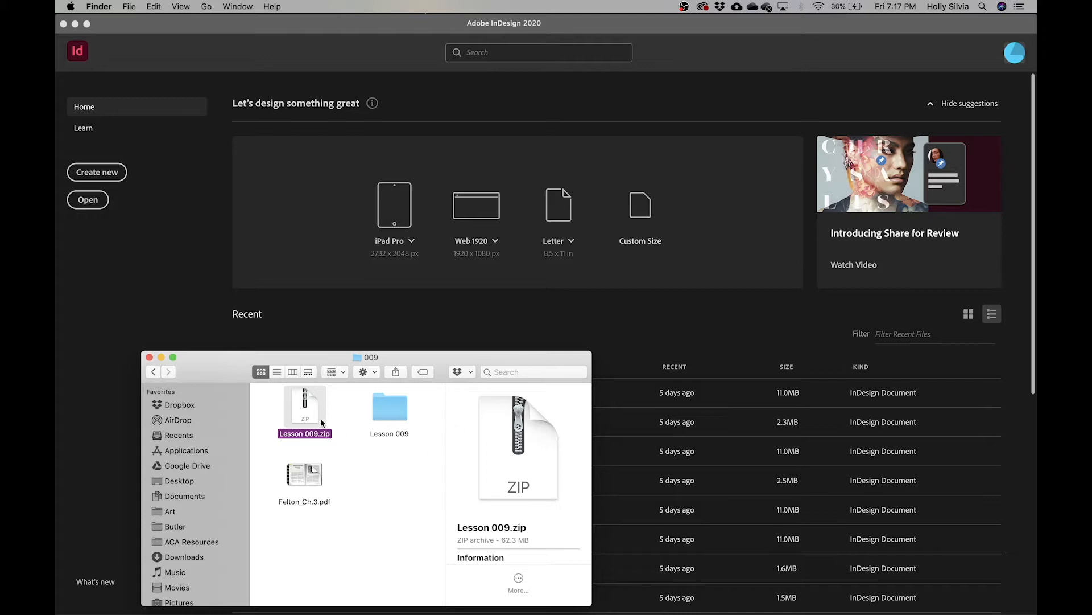
# Open the 09_Start.indd document from the Lesson 009 folder
pyautogui.doubleClick(392, 409)
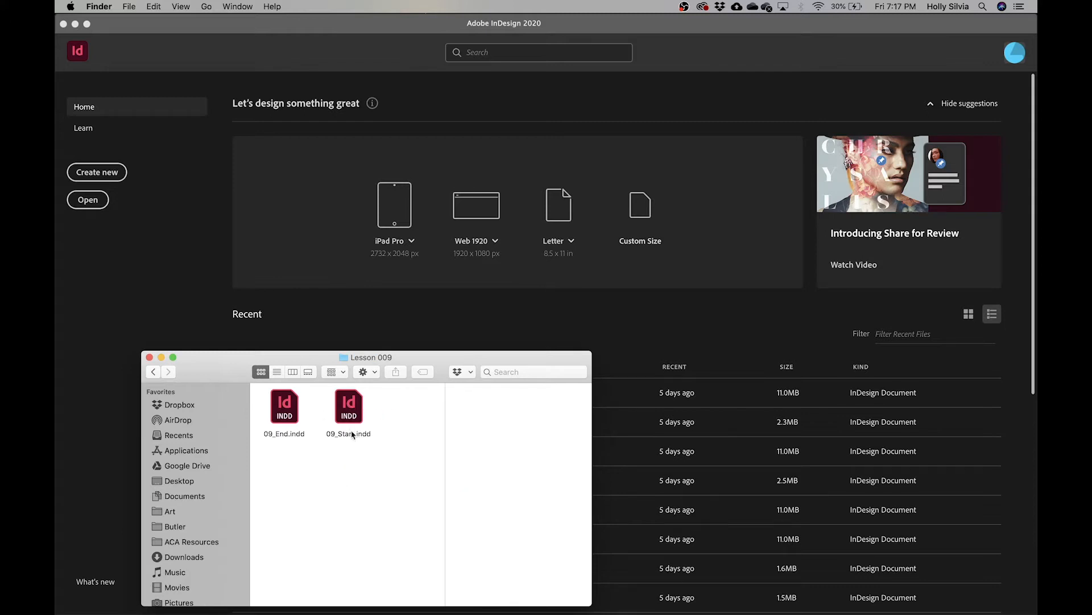
pyautogui.doubleClick(353, 405)
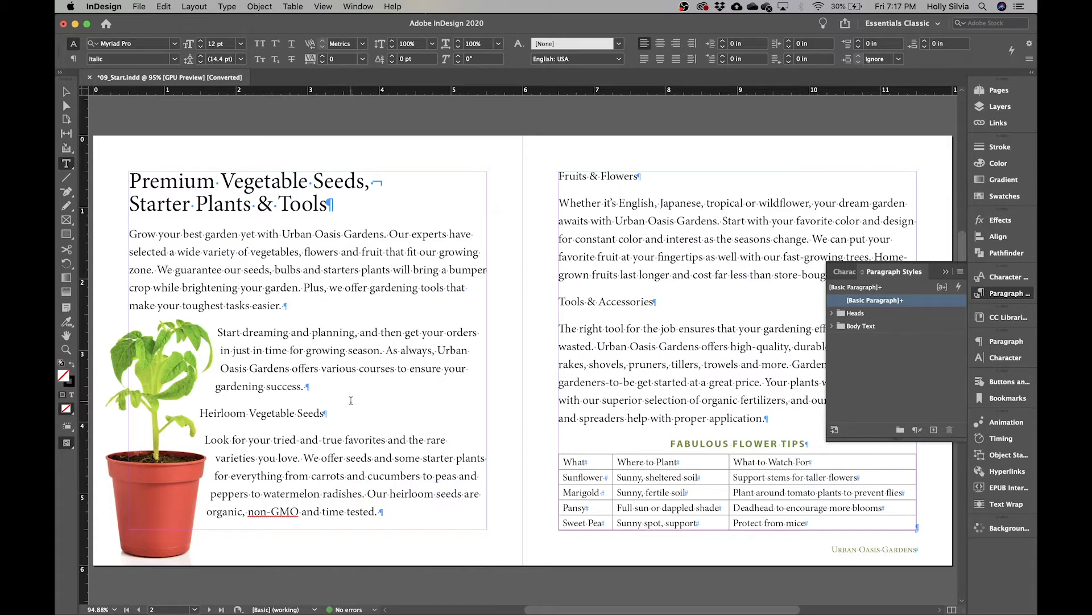
# Give the "Heirloom Vegetable Seeds" heading a Red-Tomato text fill and set its font size to 18 pt
pyautogui.press('super+equal')
pyautogui.press('super+equal')
pyautogui.press('super+equal')
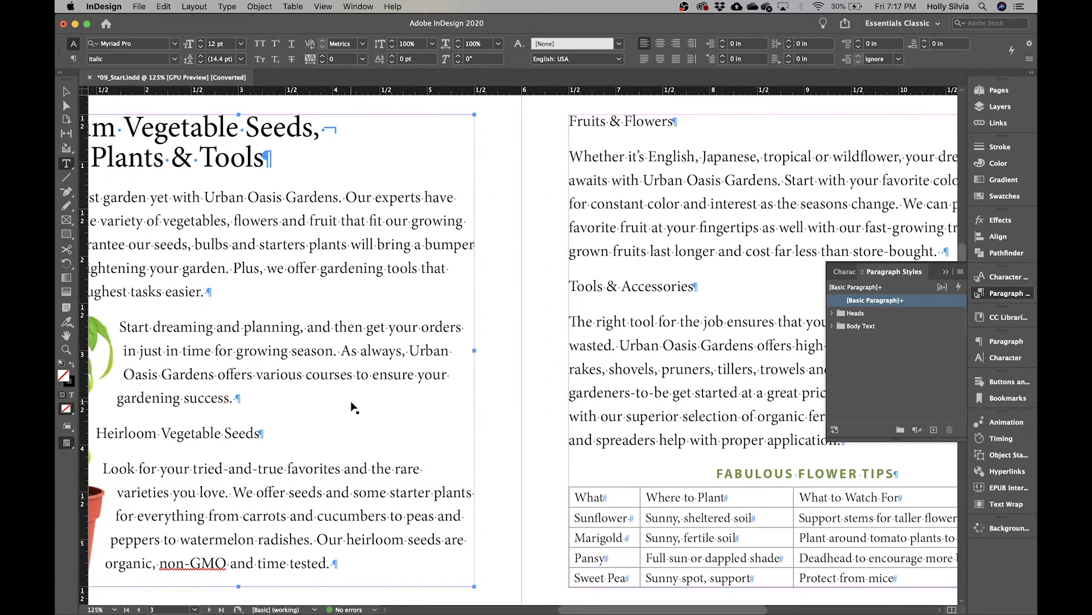
pyautogui.scroll(-3, 351, 400)
pyautogui.hscroll(-4, 351, 401)
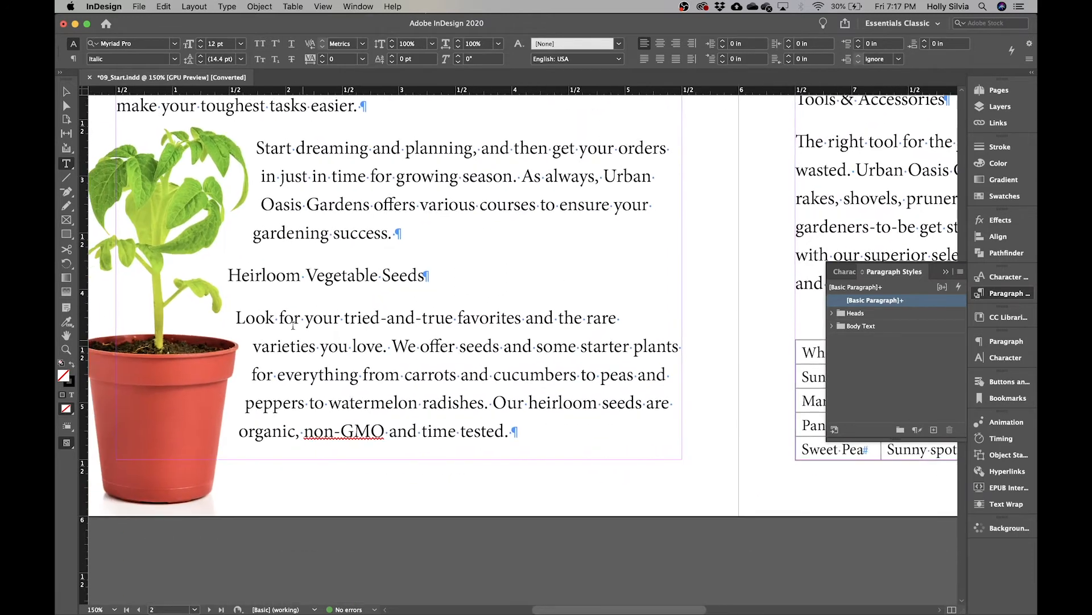
pyautogui.scroll(1, 280, 319)
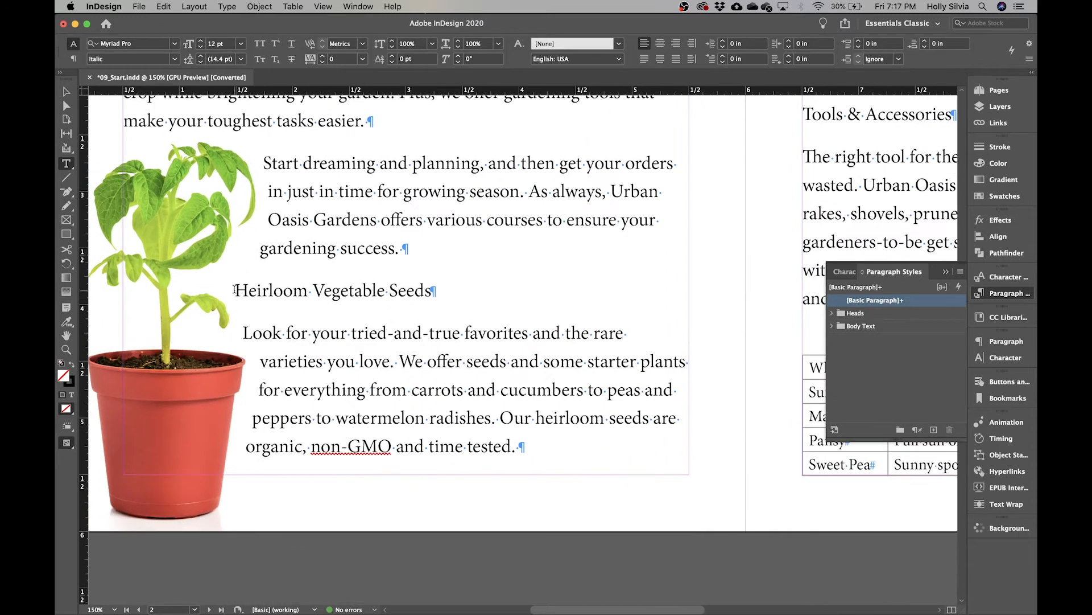
pyautogui.moveTo(237, 290); pyautogui.dragTo(431, 291)
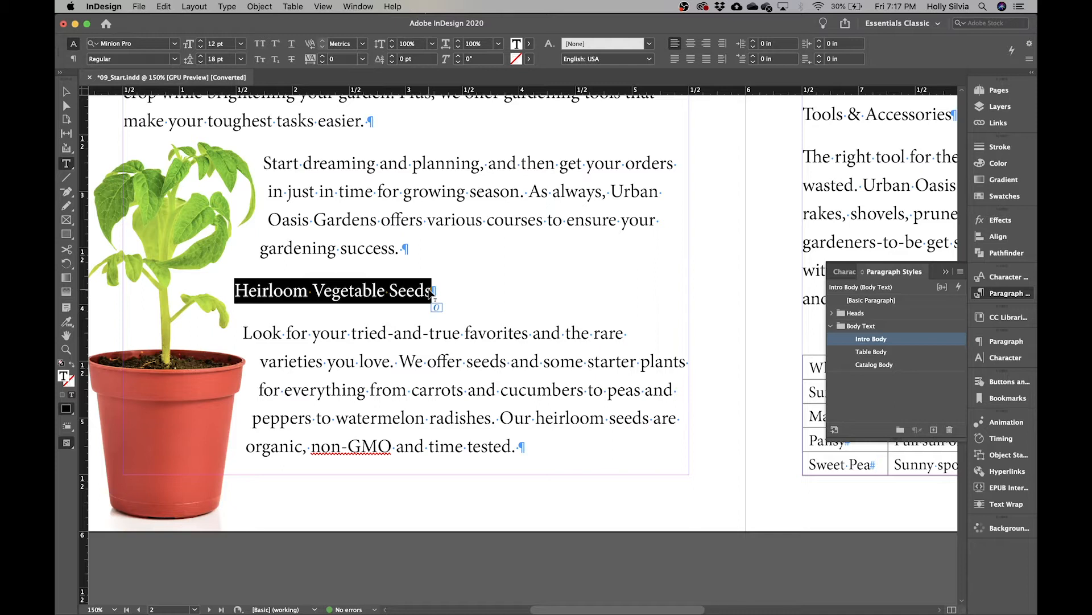
pyautogui.click(530, 44)
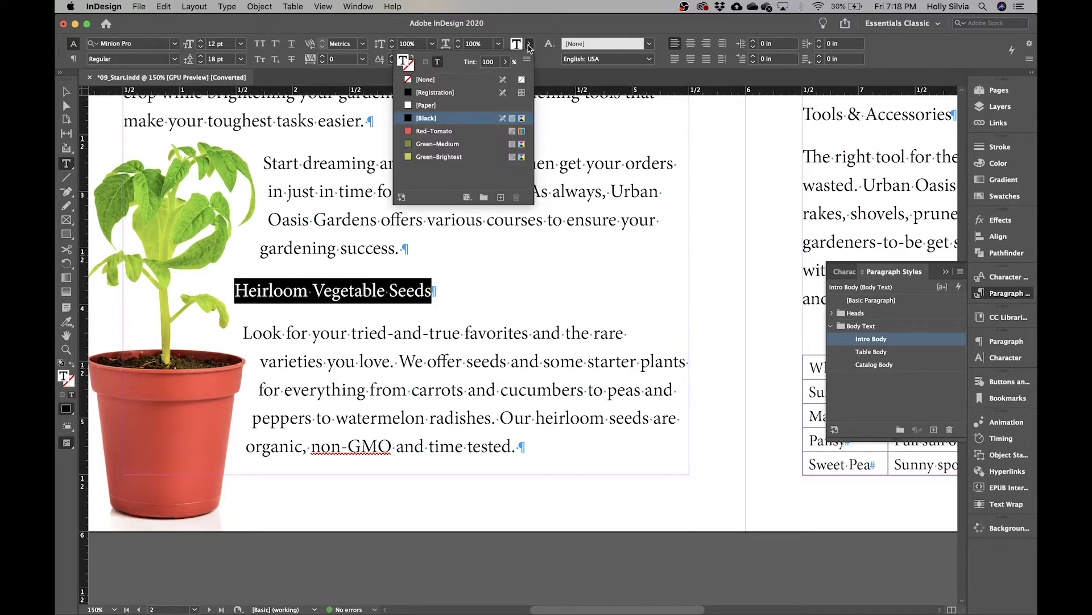
pyautogui.click(529, 45)
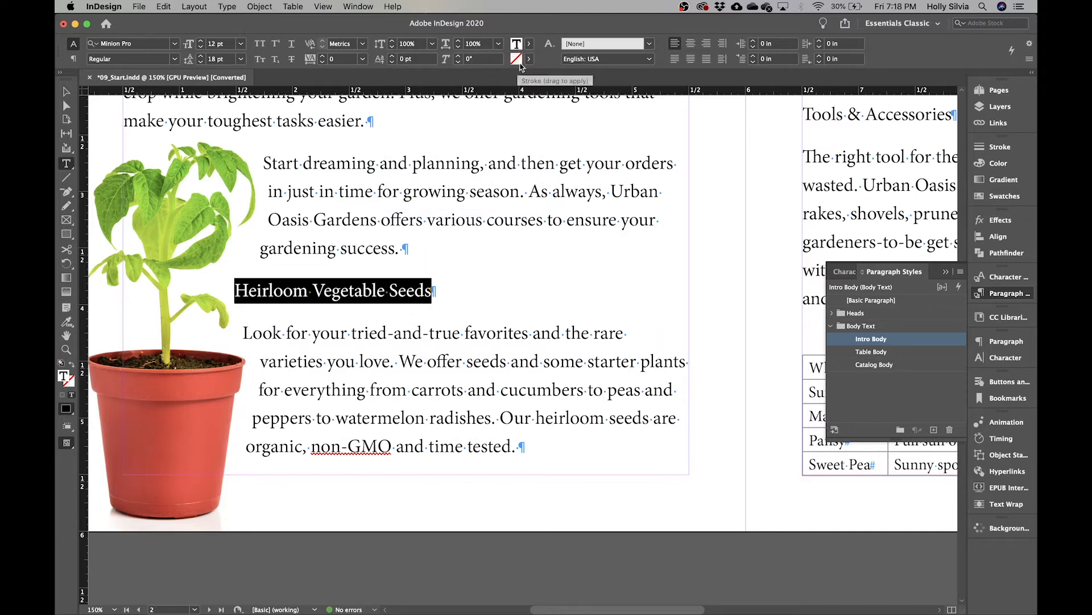
pyautogui.click(529, 44)
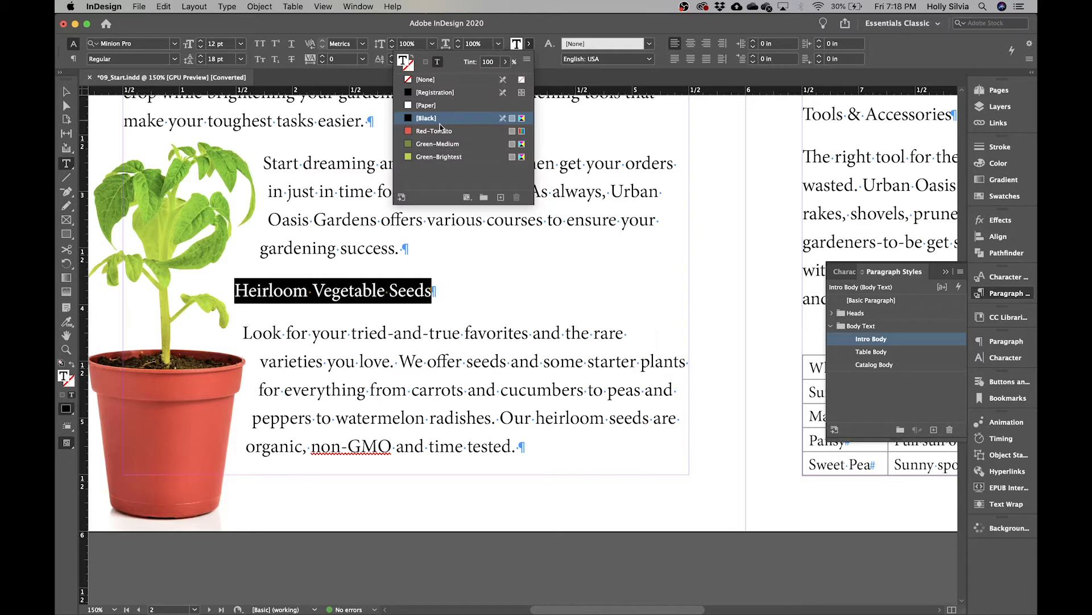
pyautogui.click(440, 132)
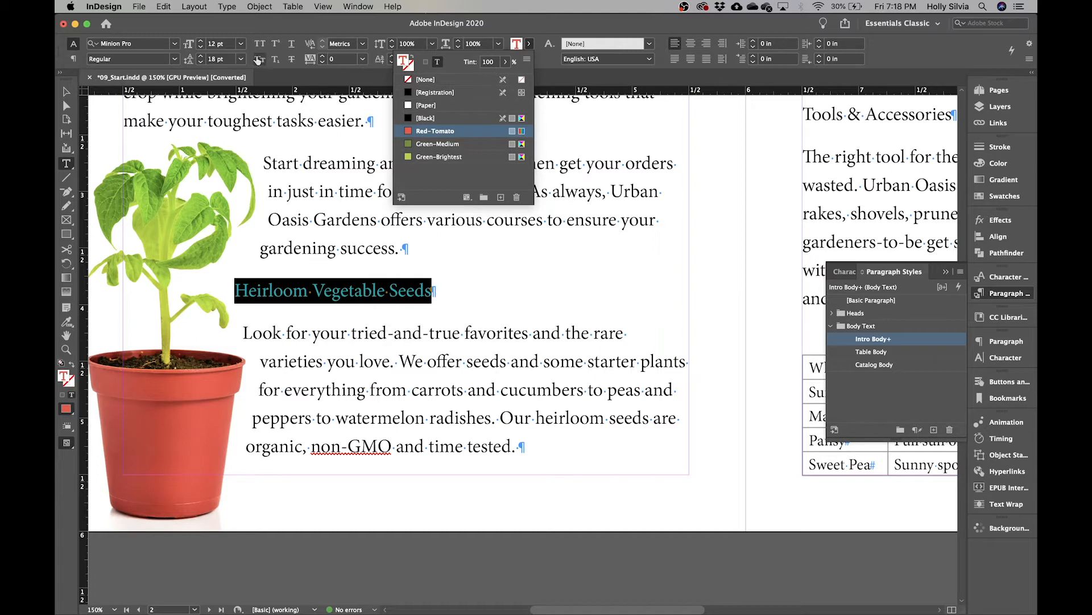
pyautogui.click(217, 46)
pyautogui.write('18')
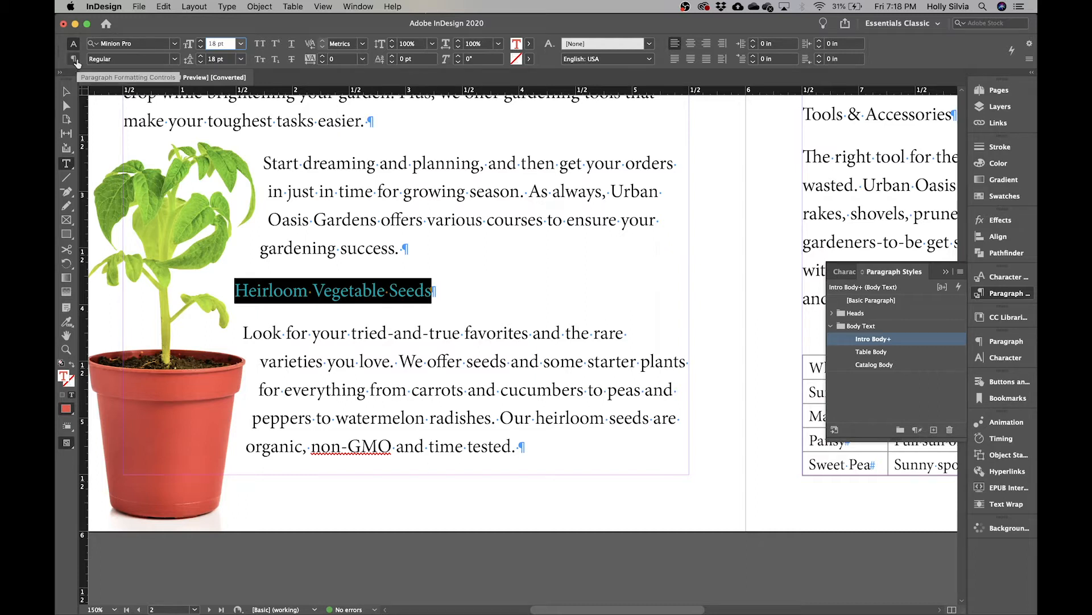
# Set the heading's paragraph spacing to 0.05 in before and 0.025 in after
pyautogui.click(75, 60)
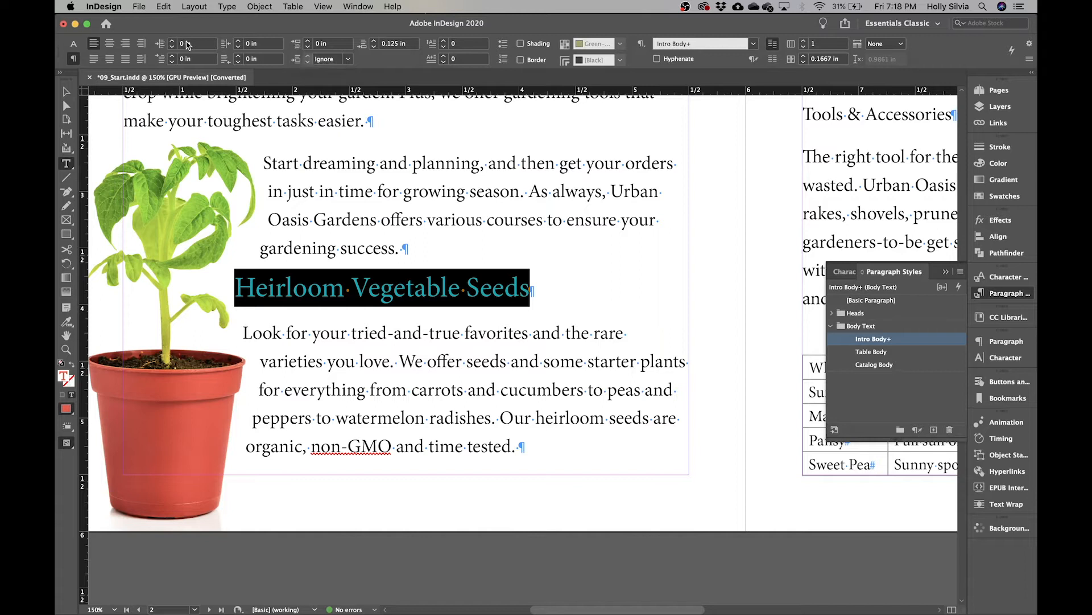
pyautogui.click(332, 48)
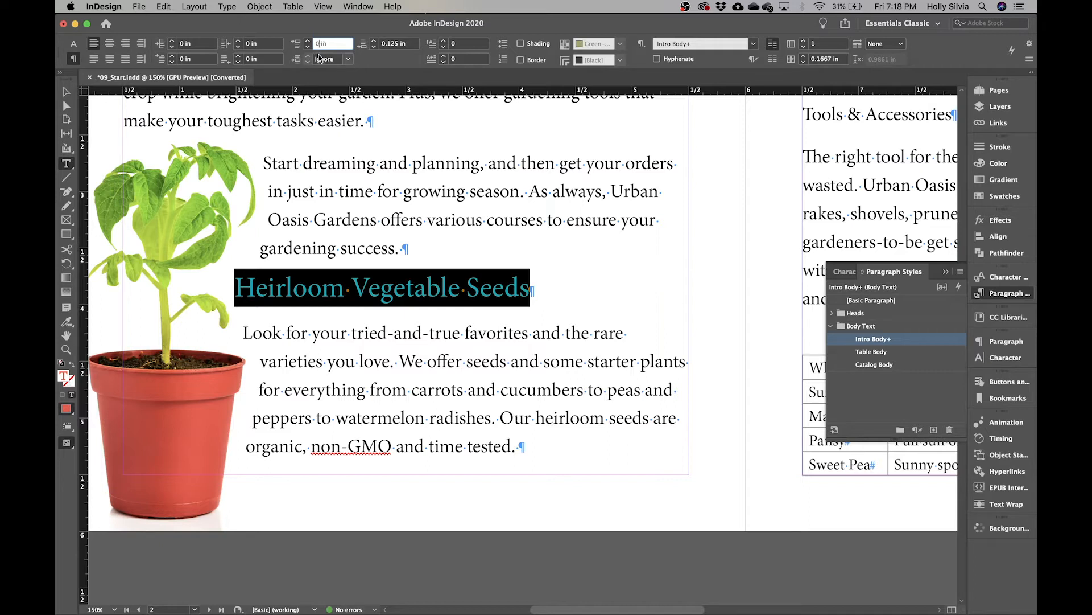
pyautogui.write('.05')
pyautogui.click(406, 48)
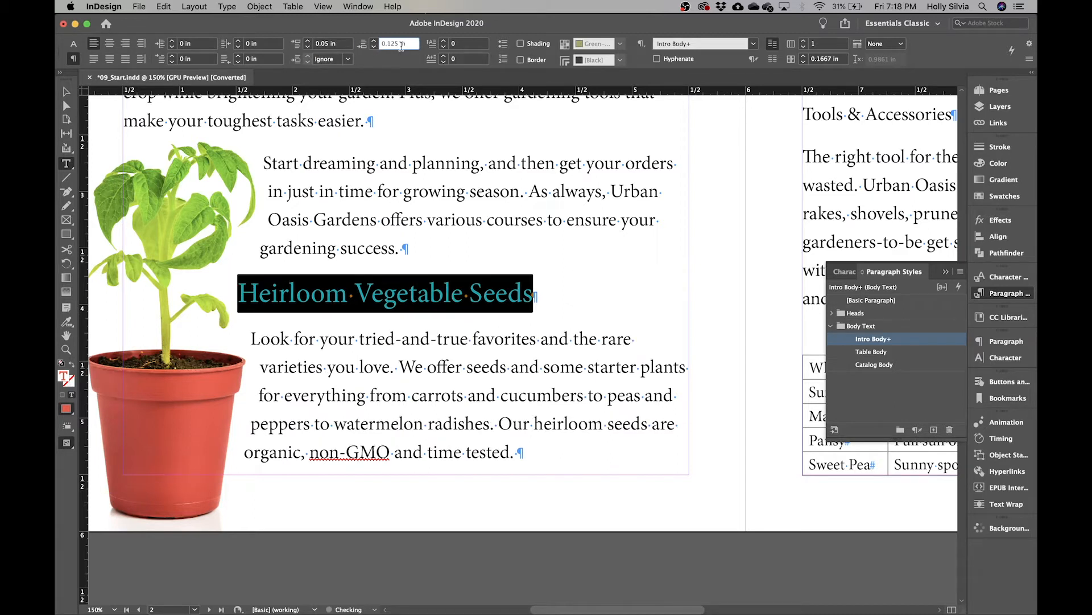
pyautogui.doubleClick(396, 48)
pyautogui.write('0.025')
pyautogui.click(358, 7)
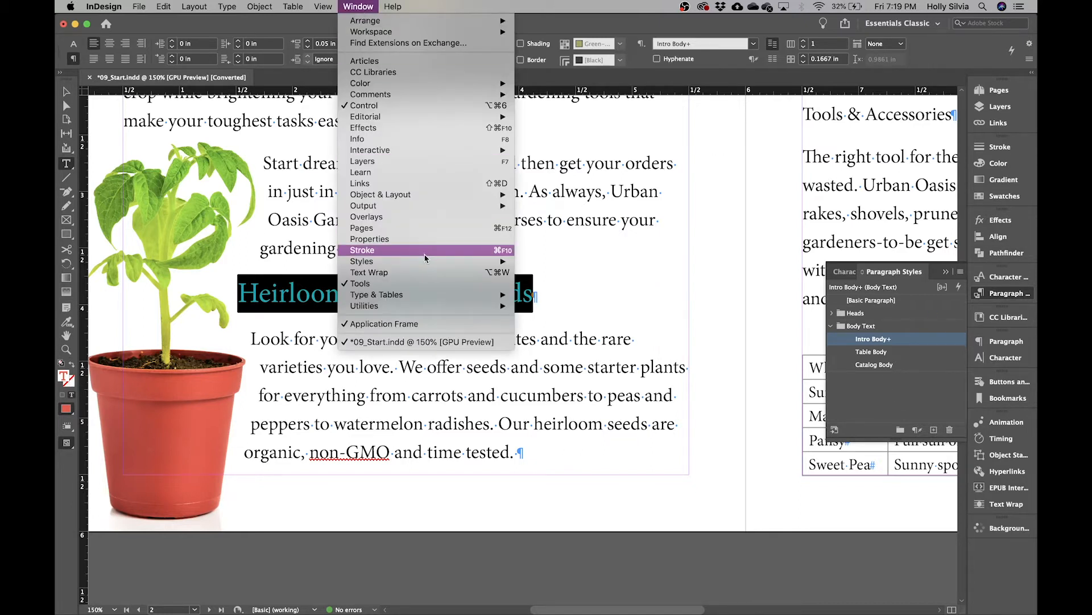
pyautogui.moveTo(436, 261)
pyautogui.click(865, 405)
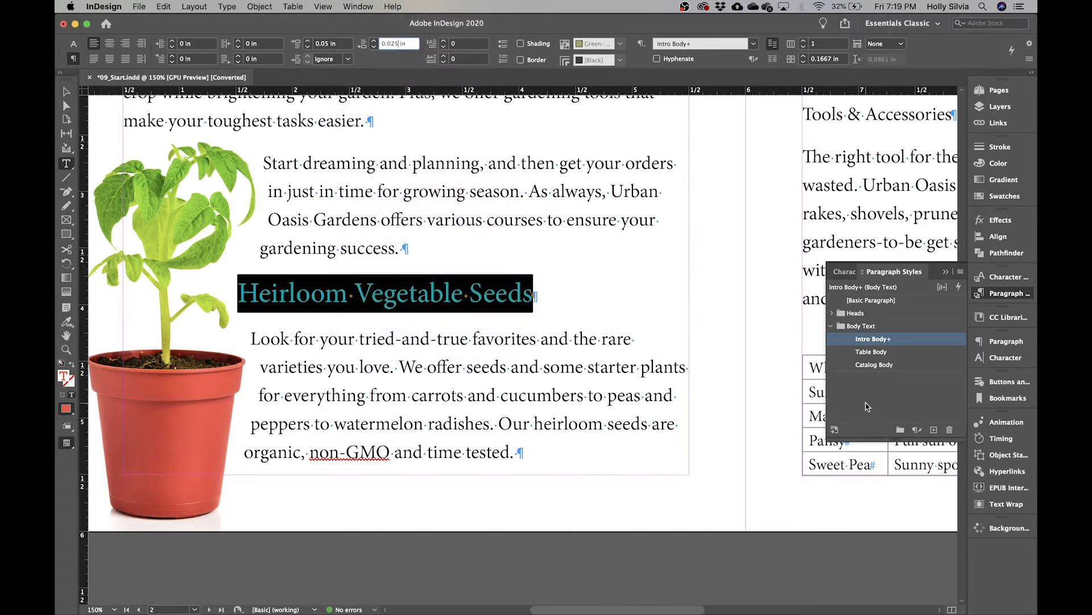
pyautogui.press('Return')
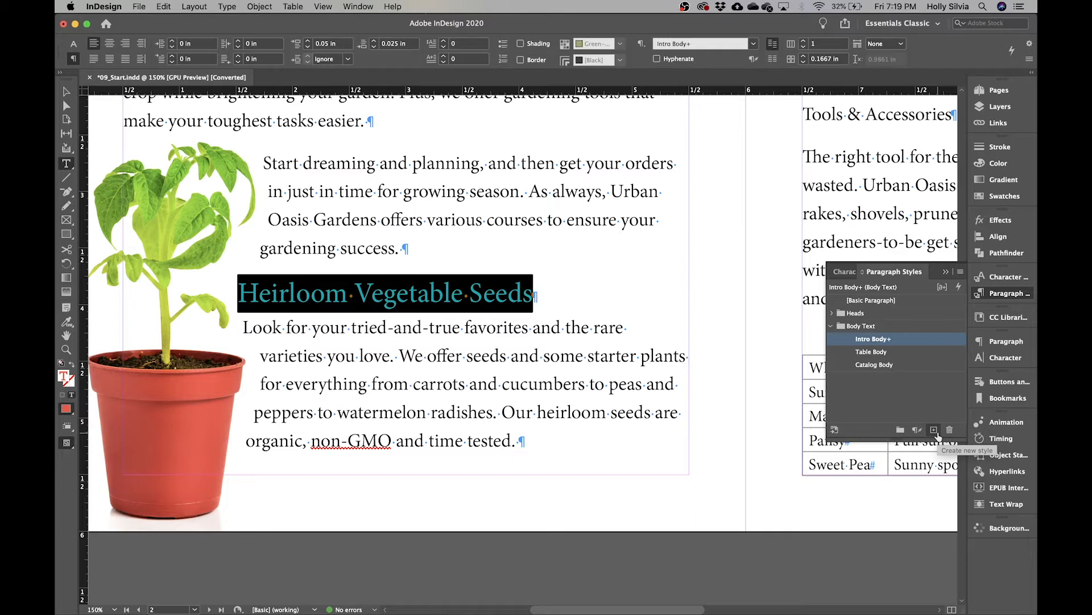
pyautogui.click(961, 273)
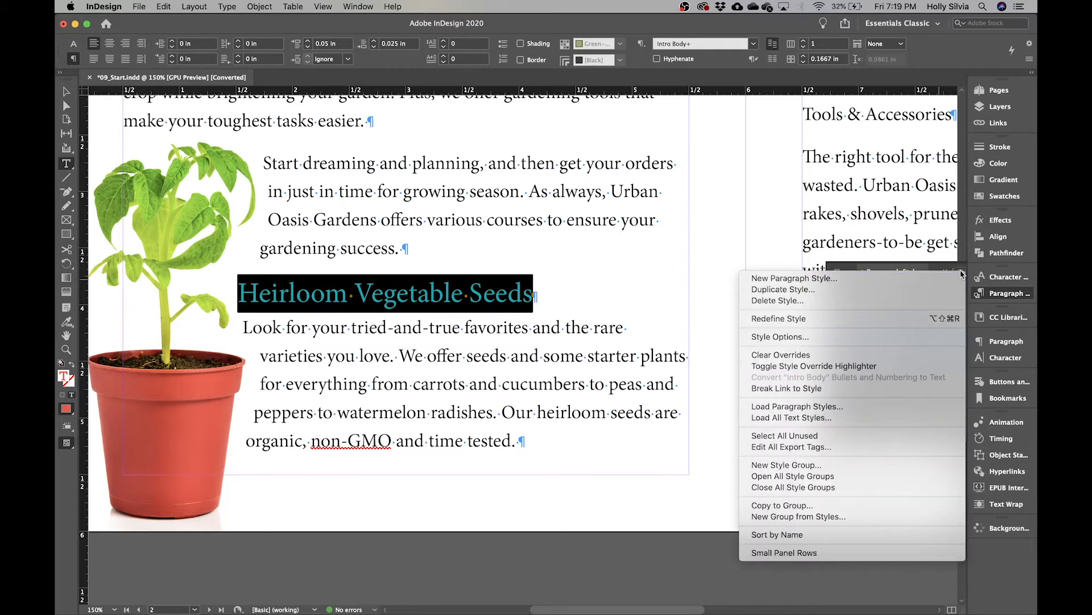
pyautogui.click(778, 279)
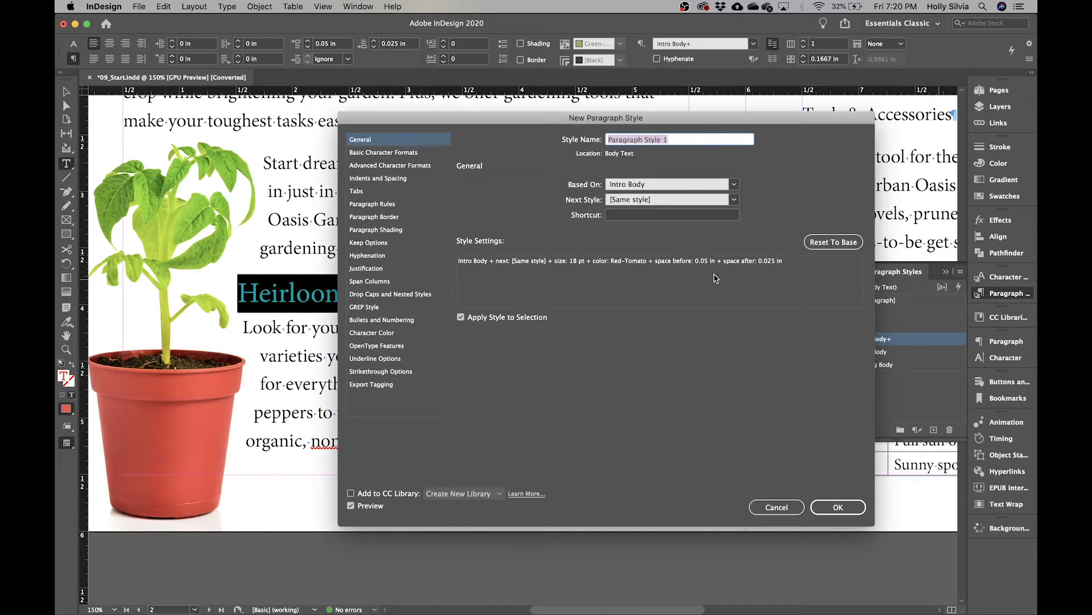
pyautogui.click(783, 504)
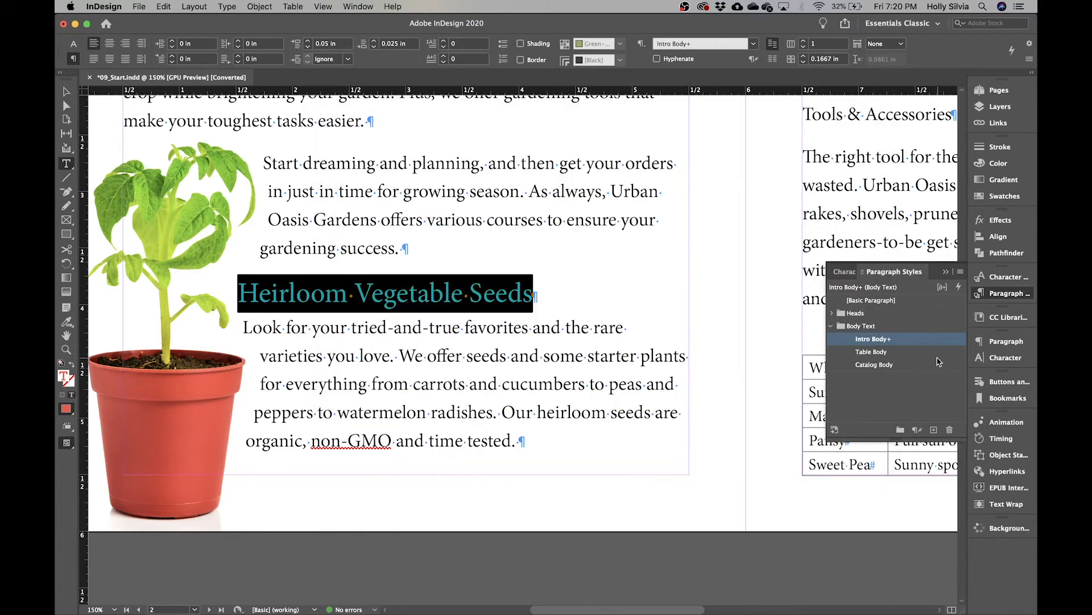
# Create a paragraph style from the formatted heading, name it Head 2 and base it on [No Paragraph Style]
pyautogui.click(934, 431)
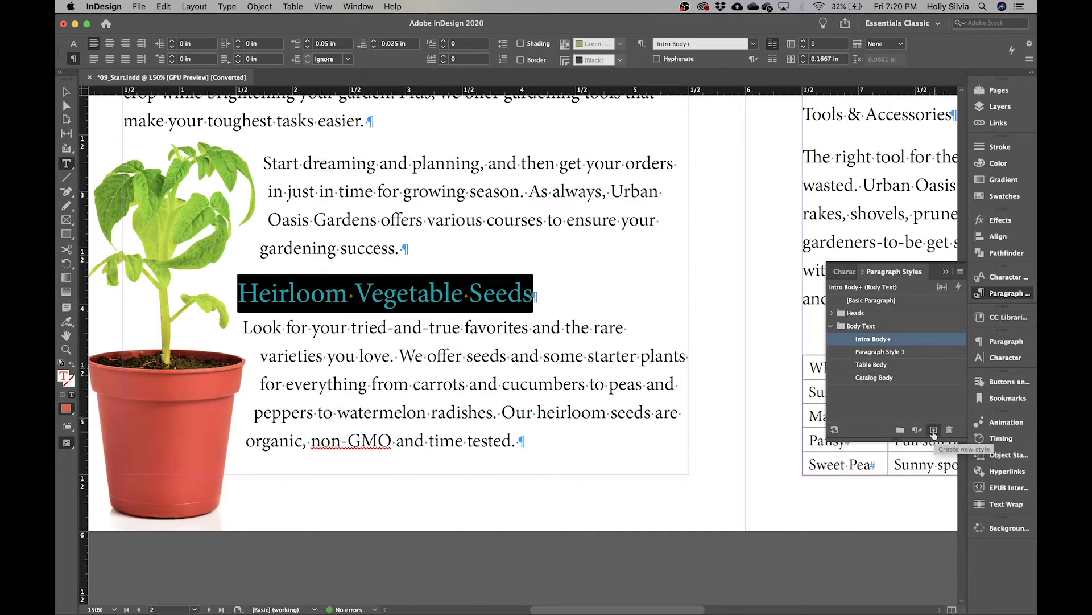
pyautogui.click(927, 353)
pyautogui.doubleClick(928, 353)
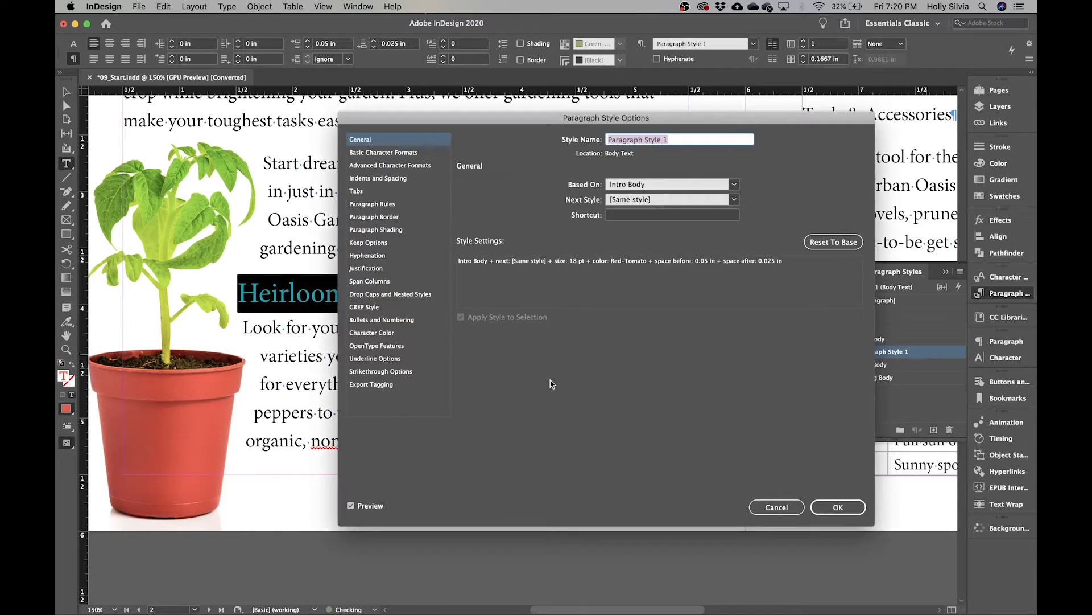
pyautogui.write('Head 2')
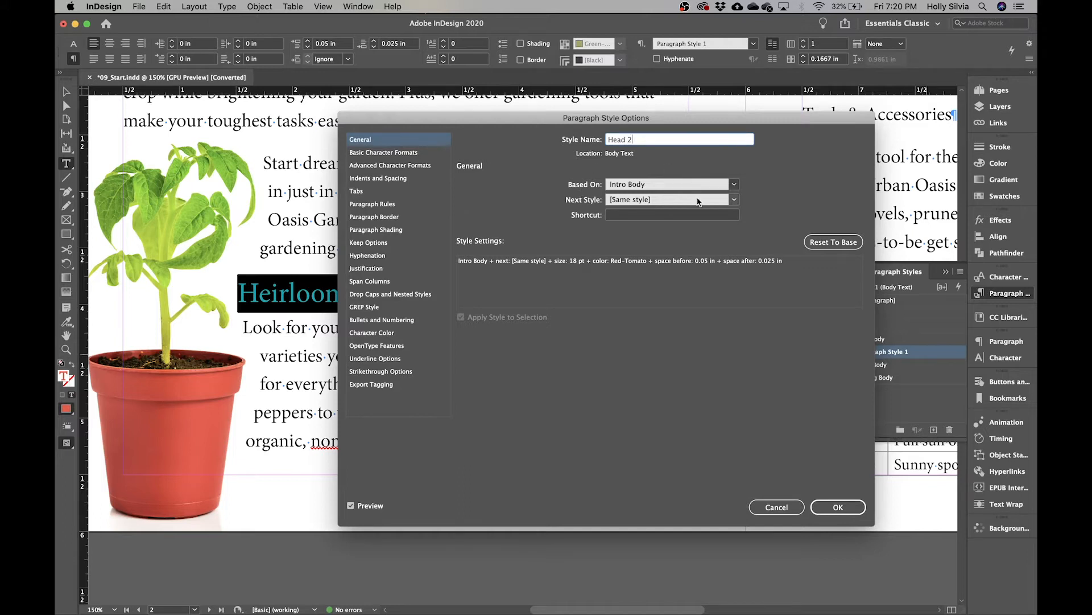
pyautogui.click(734, 185)
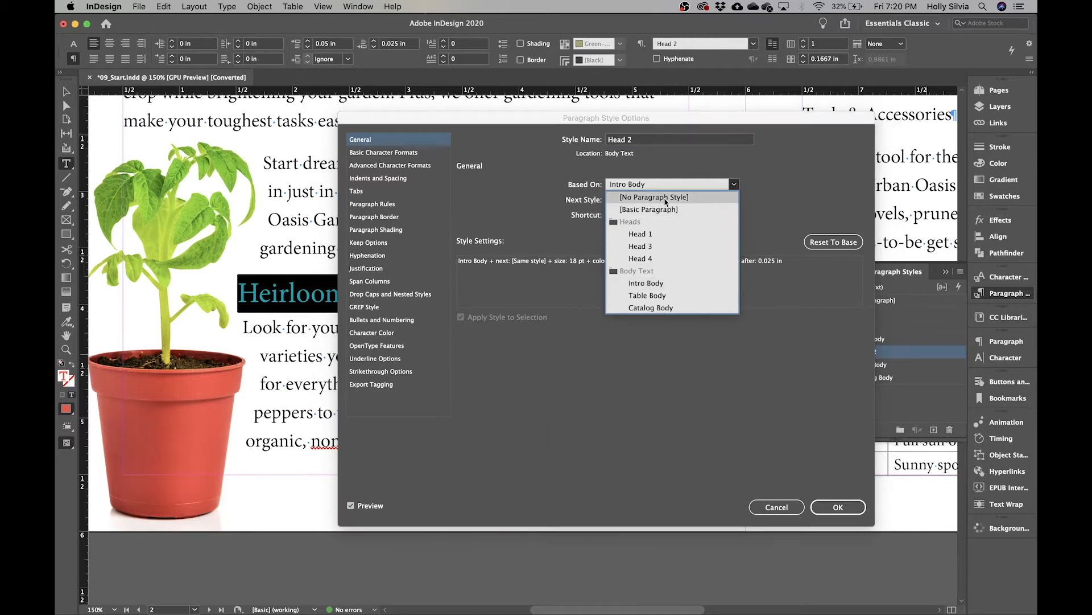
pyautogui.click(641, 198)
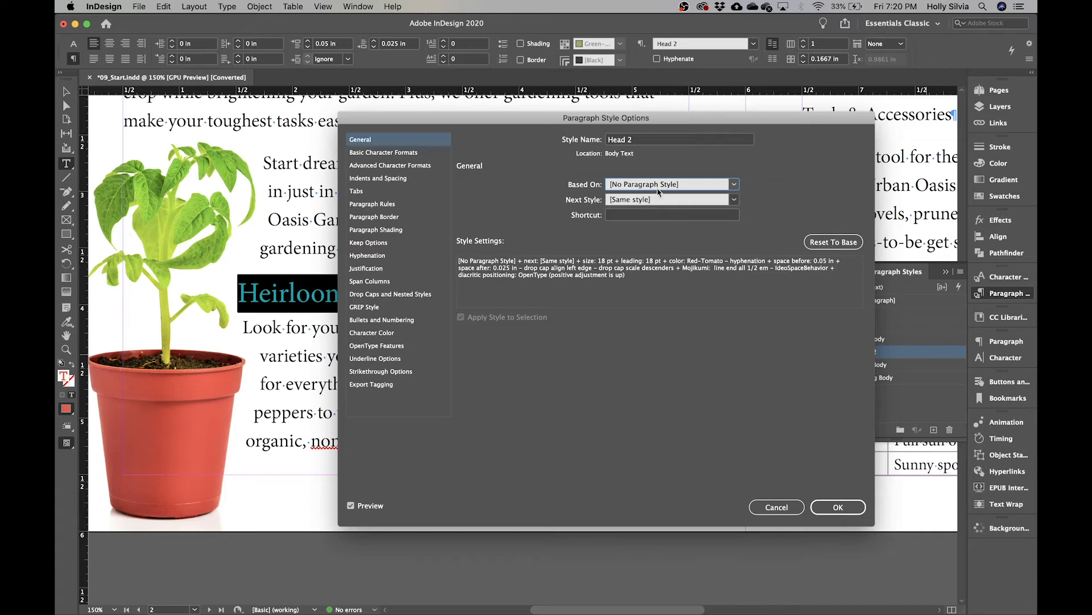
# Set Head 2's next style to Intro Body and assign it the Shift+9 shortcut
pyautogui.click(734, 201)
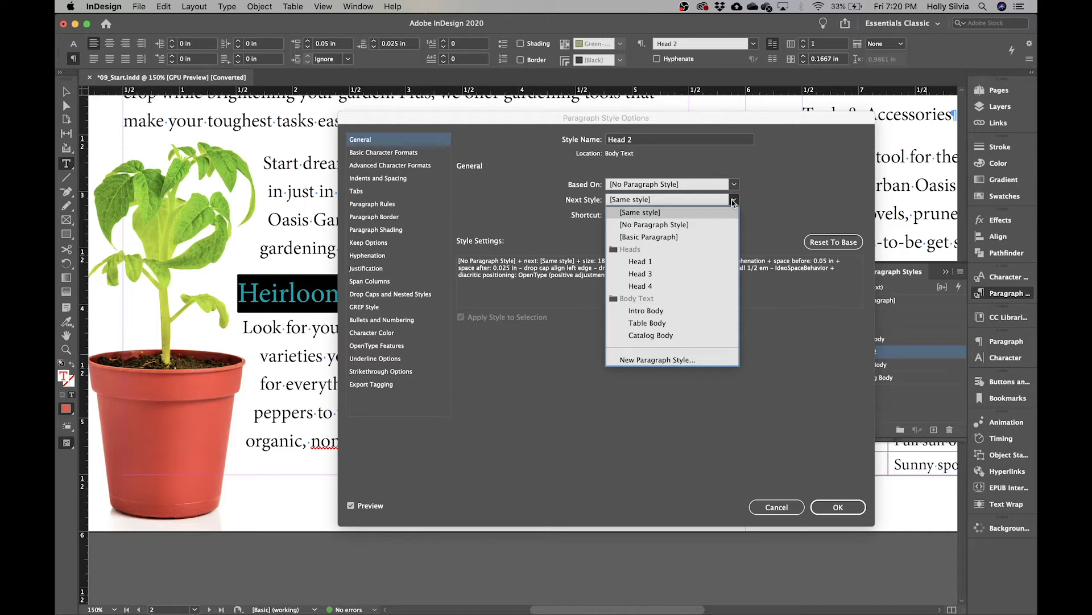
pyautogui.click(646, 310)
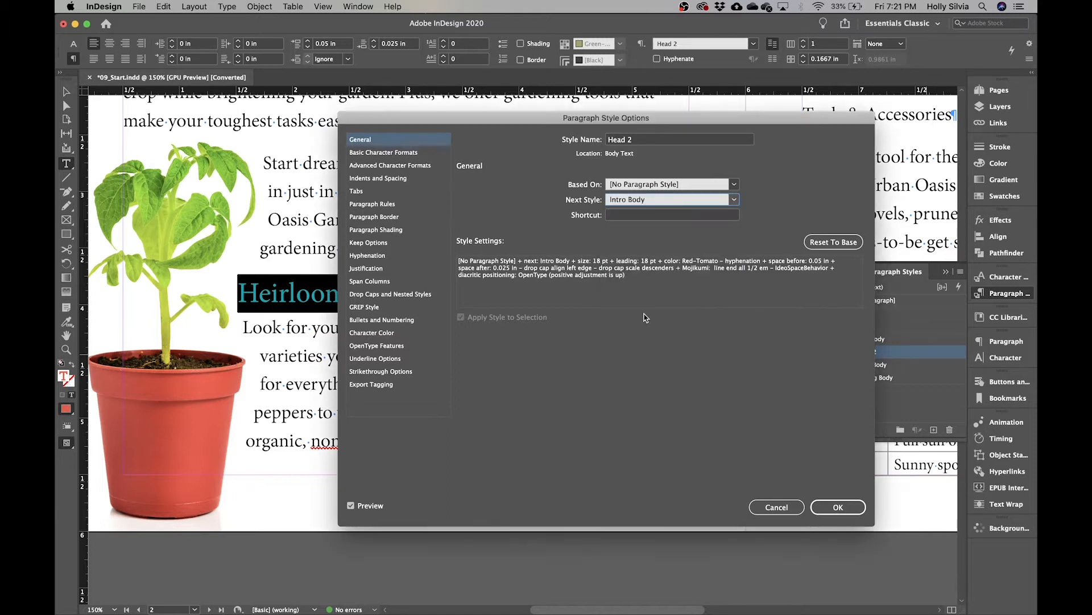
pyautogui.click(623, 215)
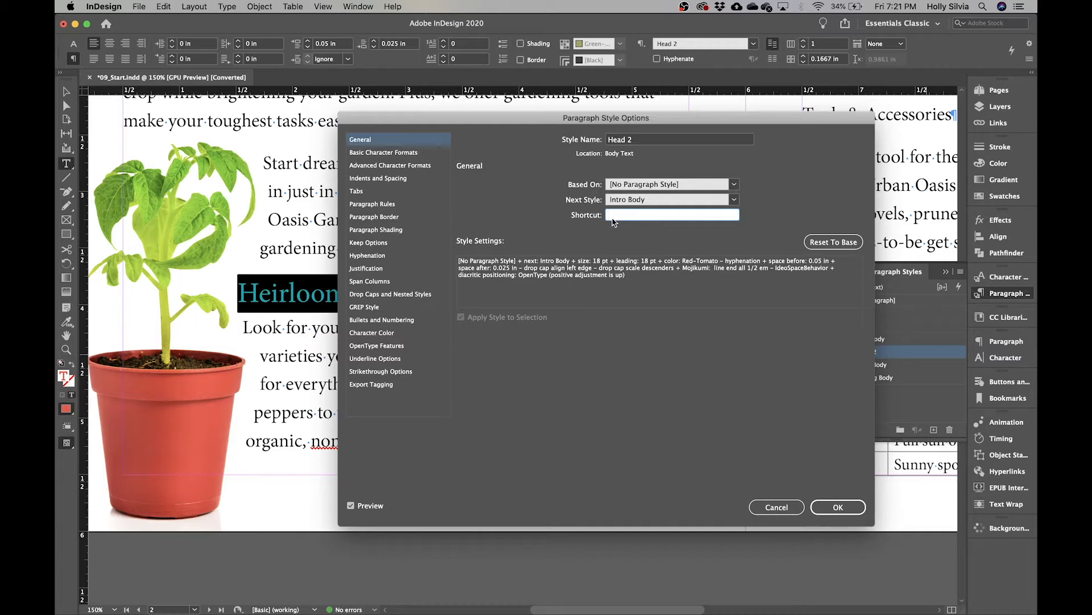
pyautogui.hotkey('shift', '9')
pyautogui.click(827, 511)
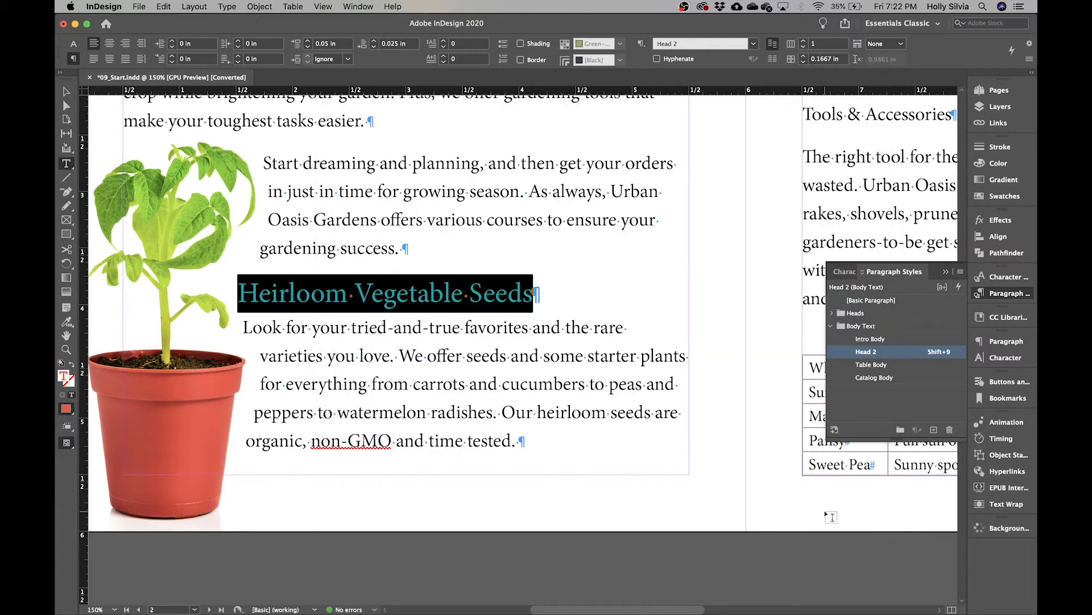
# Move the Head 2 style from the Body Text group into the Heads group, between Head 1 and Head 3
pyautogui.click(832, 313)
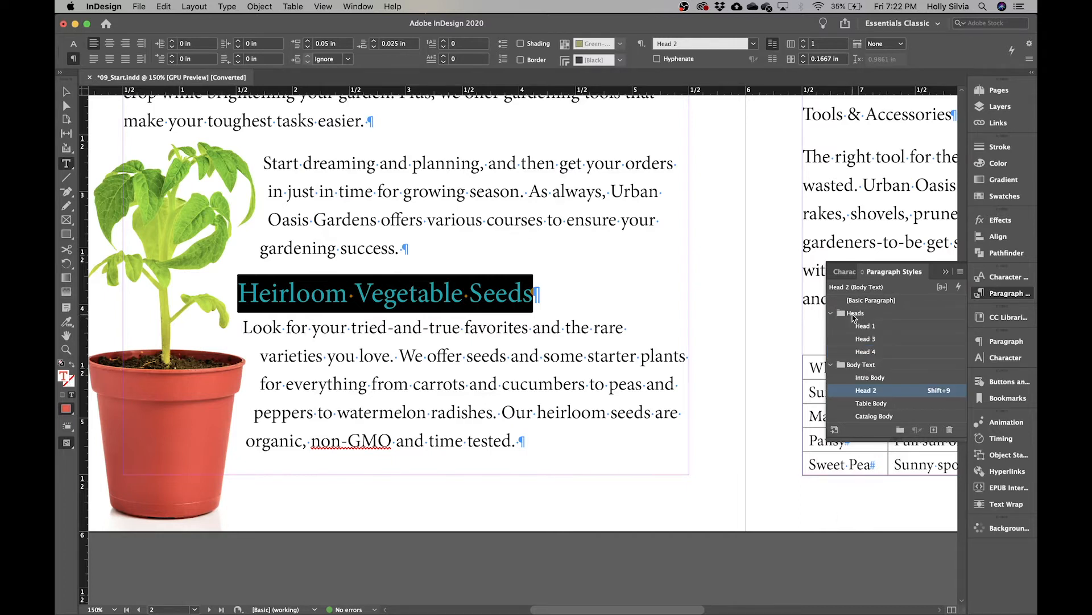
pyautogui.moveTo(894, 393); pyautogui.dragTo(889, 332)
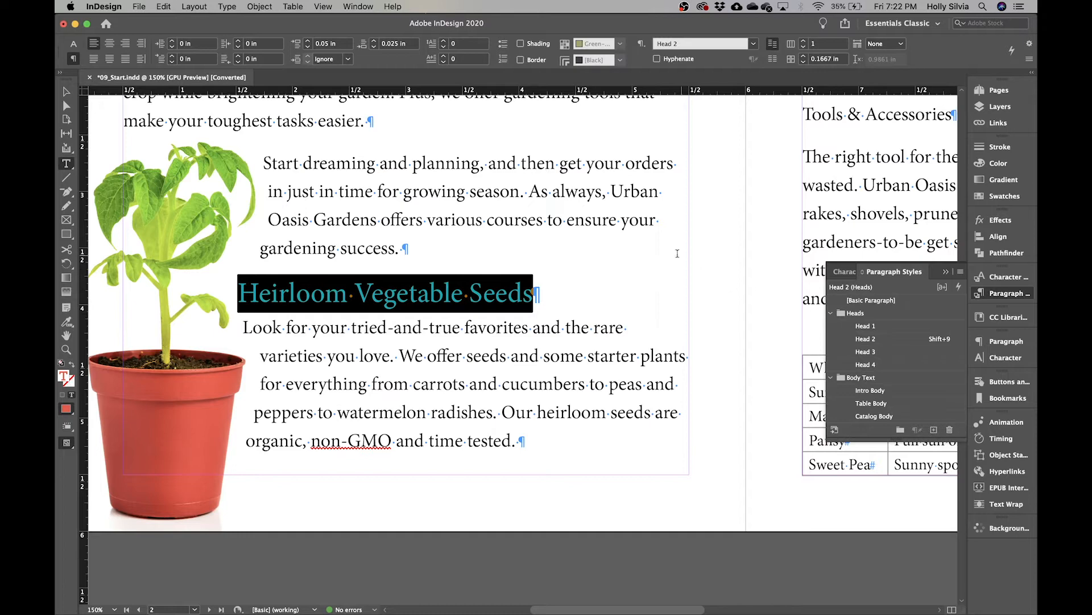
# Apply the Head 2 paragraph style to the "Fruits & Flowers" heading on page 3
pyautogui.scroll(3, 445, 351)
pyautogui.hscroll(2, 445, 351)
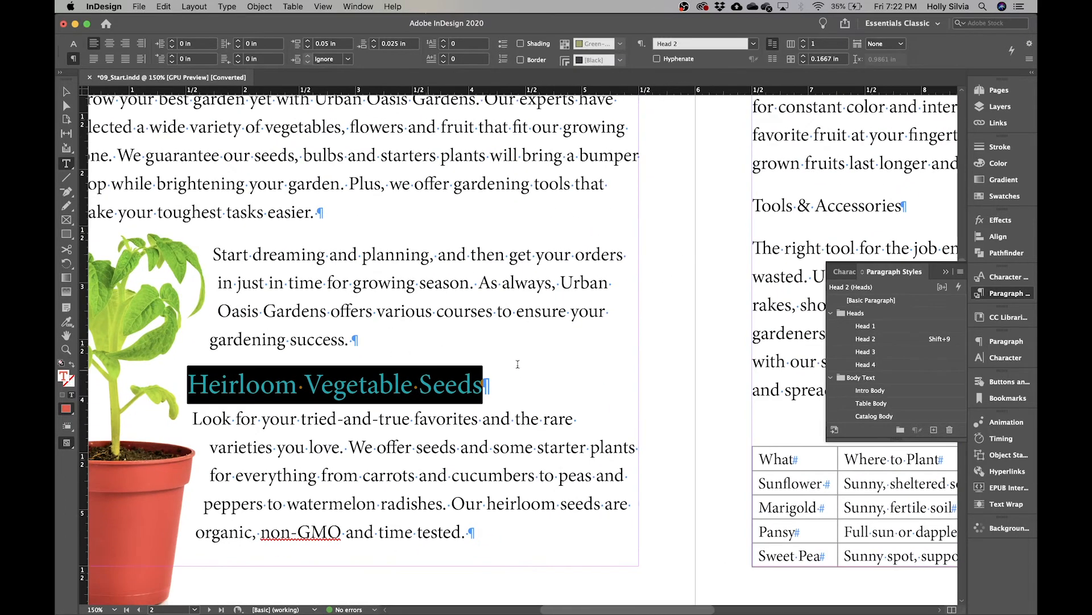
pyautogui.scroll(3, 680, 312)
pyautogui.hscroll(6, 680, 312)
pyautogui.scroll(-1, 680, 313)
pyautogui.hscroll(-1, 680, 312)
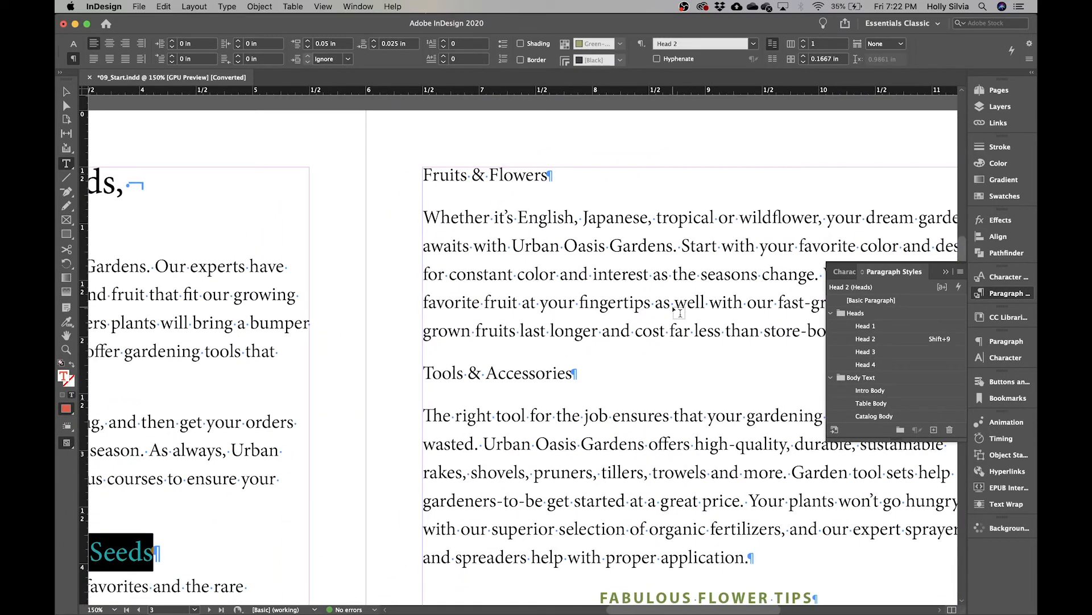
pyautogui.click(504, 176)
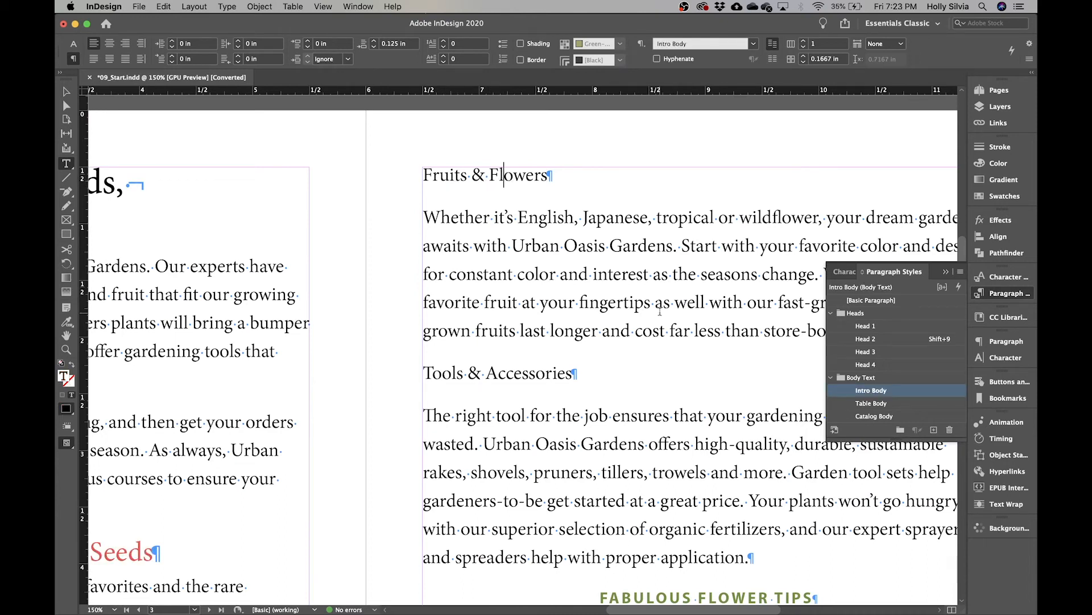
pyautogui.click(900, 342)
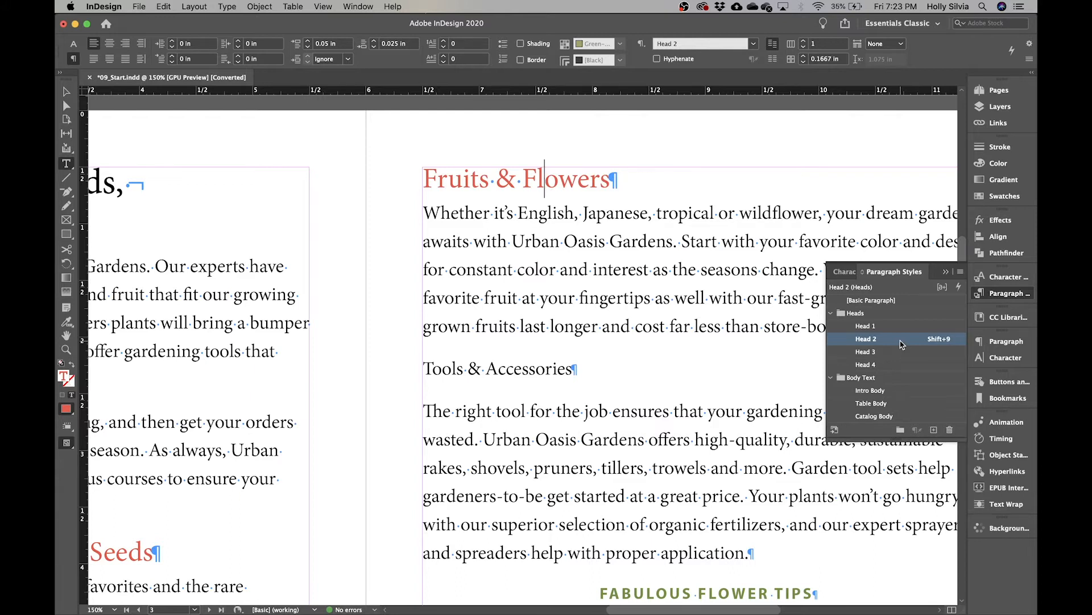
# Apply the Head 2 paragraph style to the "Tools & Accessories" heading on page 3
pyautogui.click(514, 371)
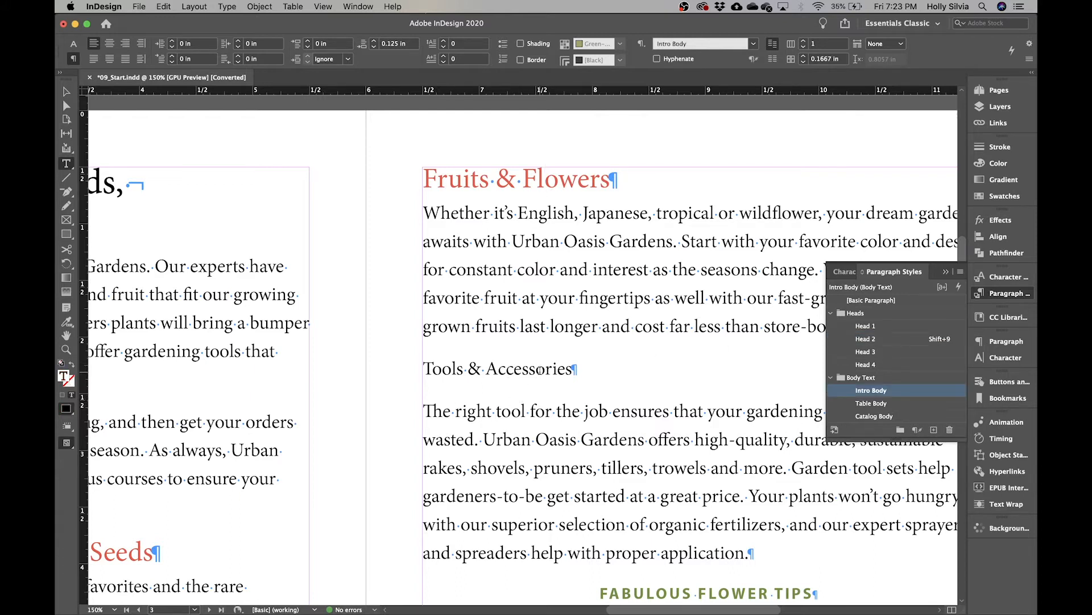
pyautogui.hotkey('shift', '9')
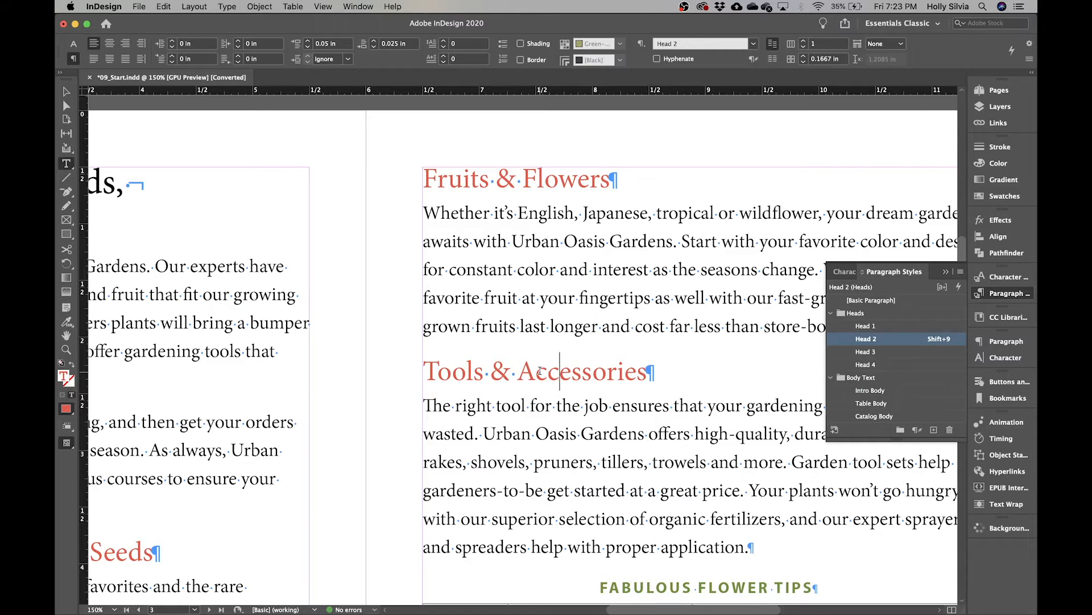
# Format "Urban Oasis Gardens" in page 2's first body paragraph with the Green-Medium text color and small caps
pyautogui.hscroll(-10, 413, 404)
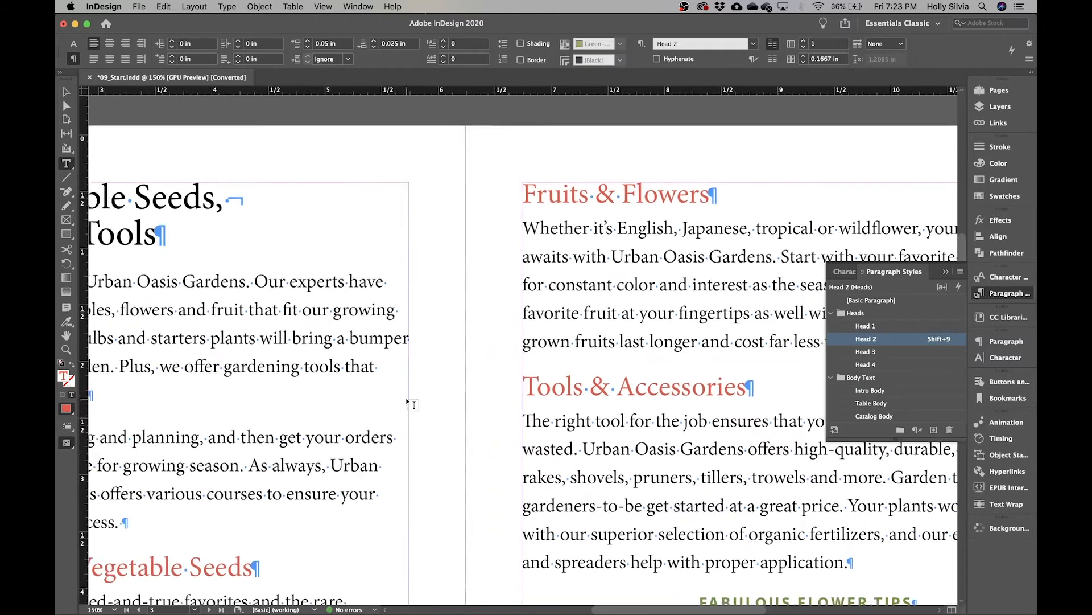
pyautogui.scroll(-1, 414, 404)
pyautogui.hscroll(-1, 413, 404)
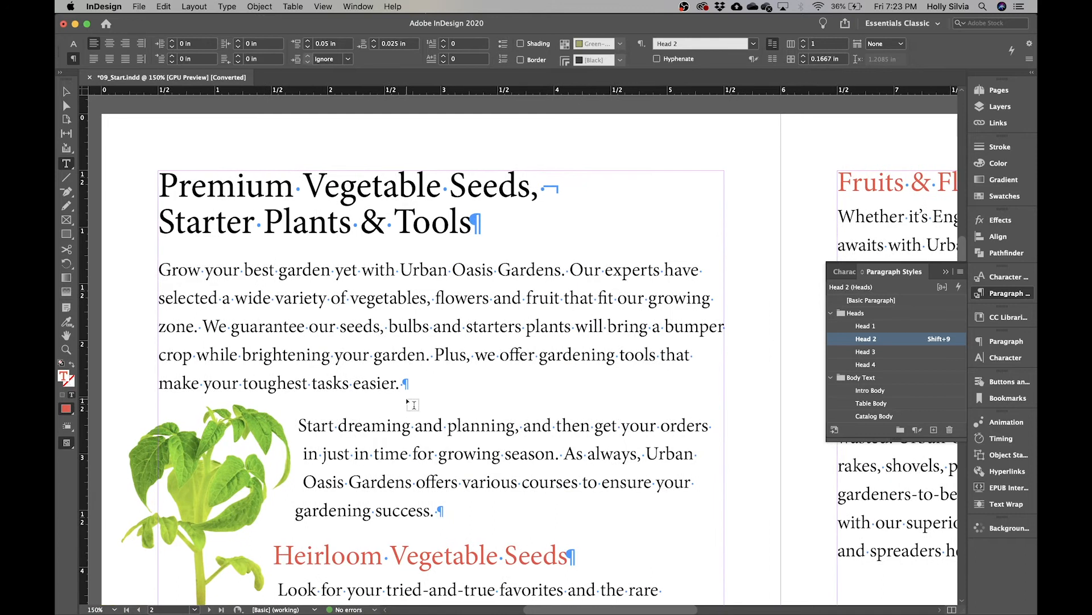
pyautogui.moveTo(401, 269); pyautogui.dragTo(561, 269)
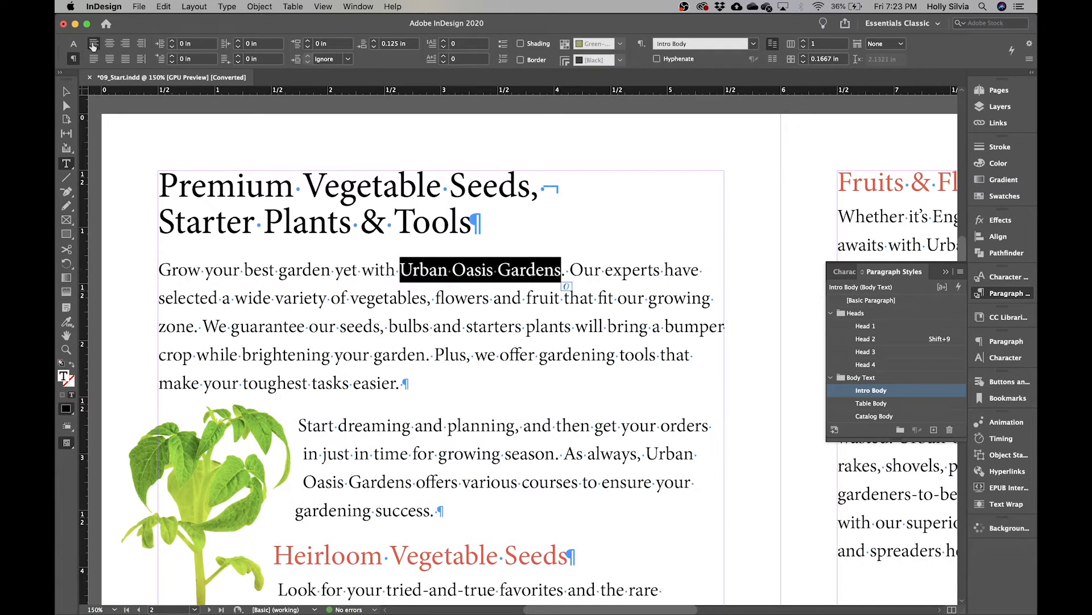
pyautogui.click(74, 44)
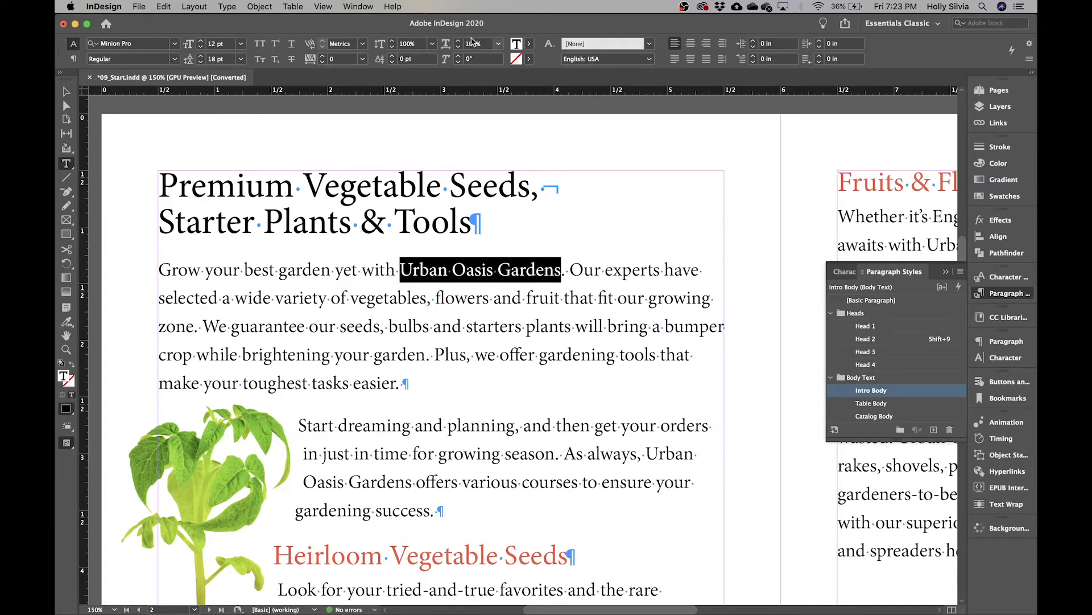
pyautogui.click(530, 44)
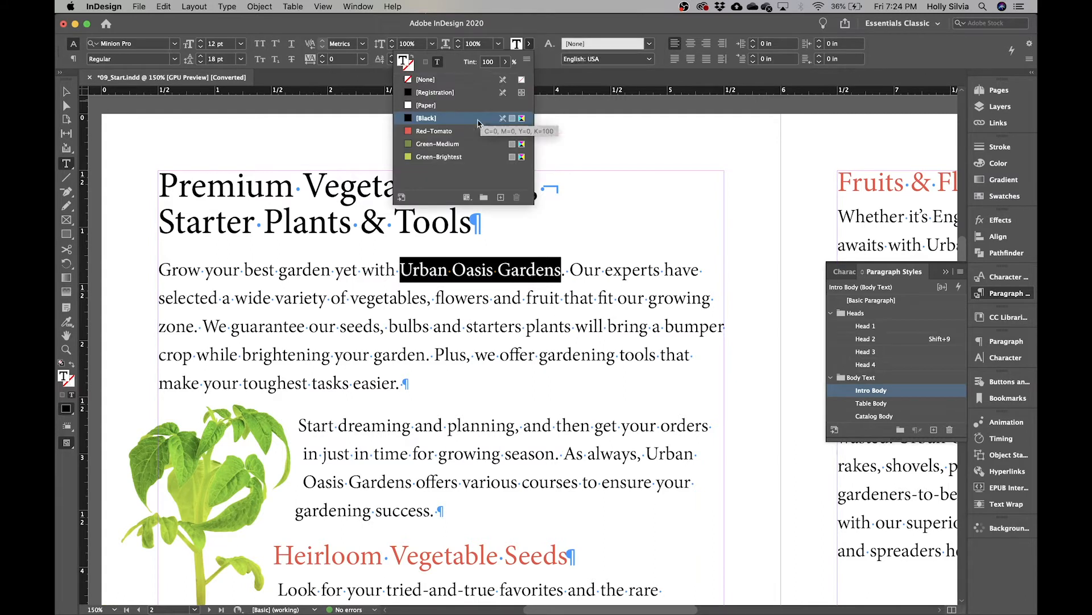
pyautogui.click(463, 146)
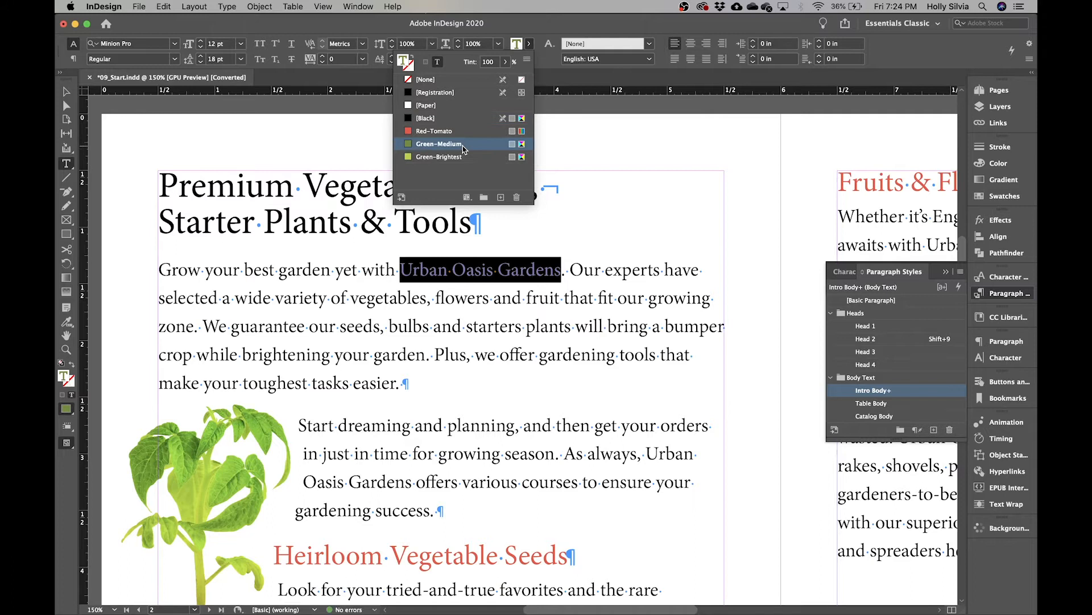
pyautogui.click(259, 61)
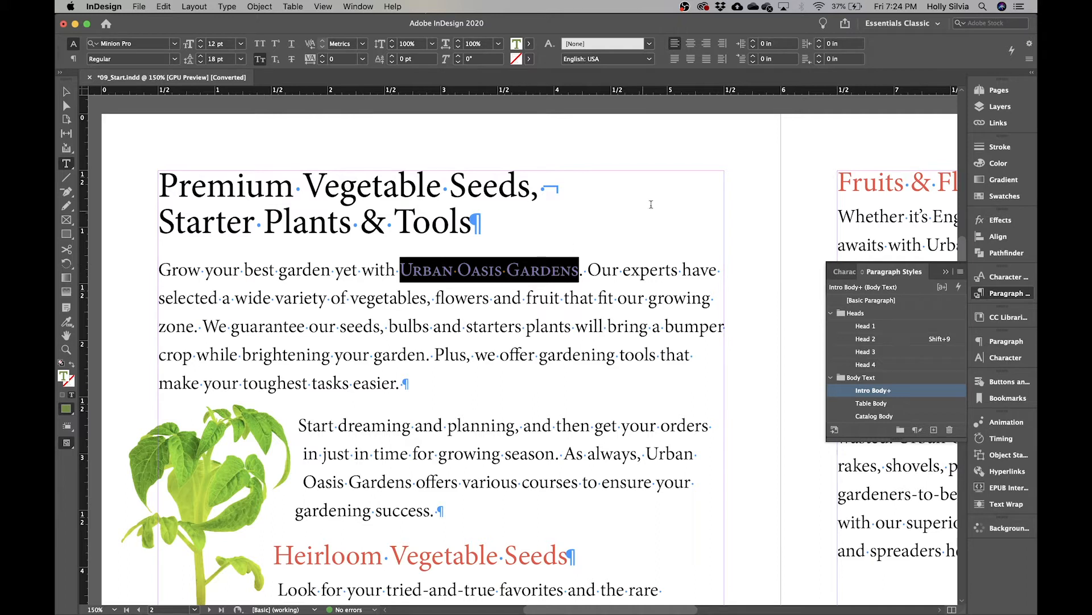
# Create a new character style from the selected green small-caps text and name it Garden Name
pyautogui.click(1006, 277)
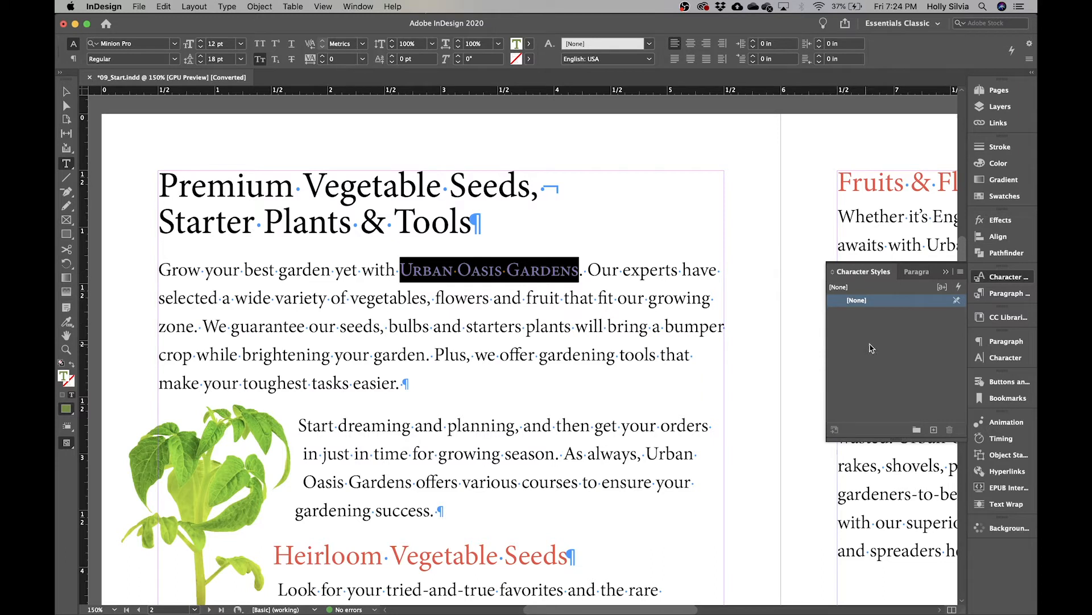
pyautogui.click(358, 6)
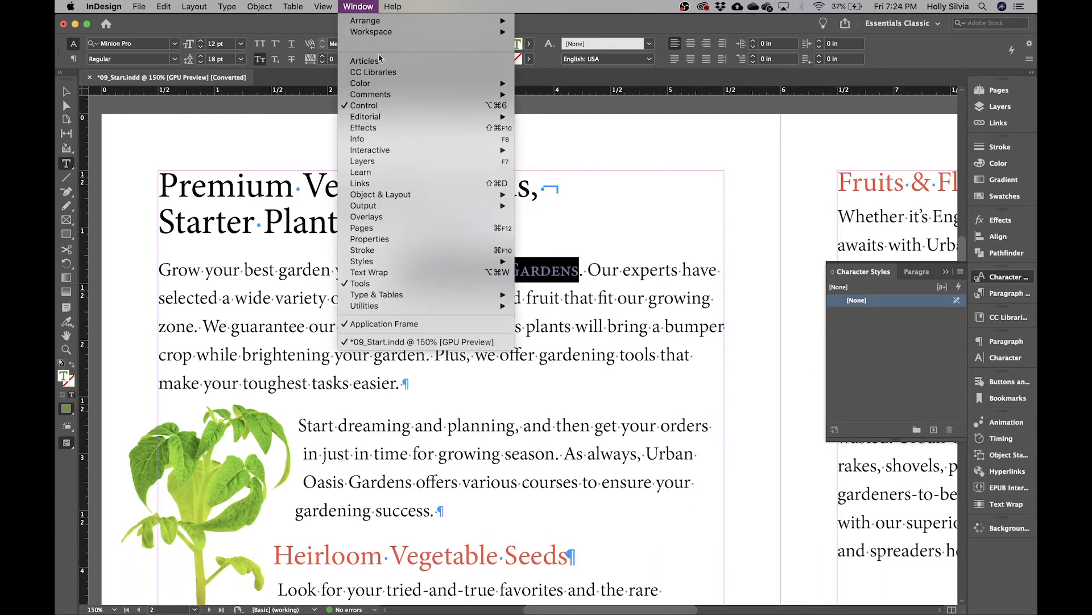
pyautogui.moveTo(483, 262)
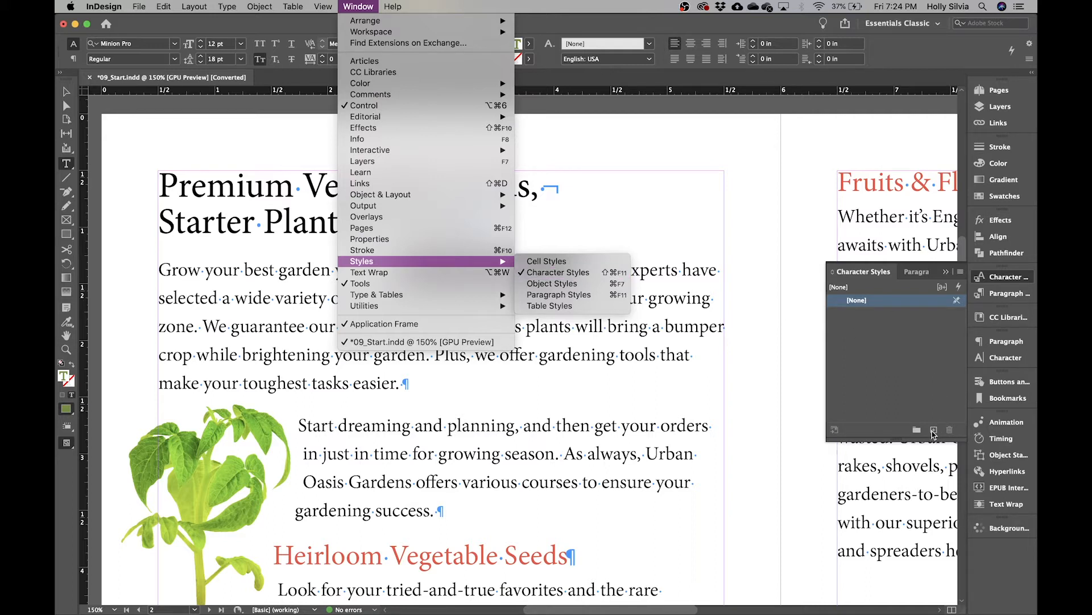
pyautogui.press('Escape')
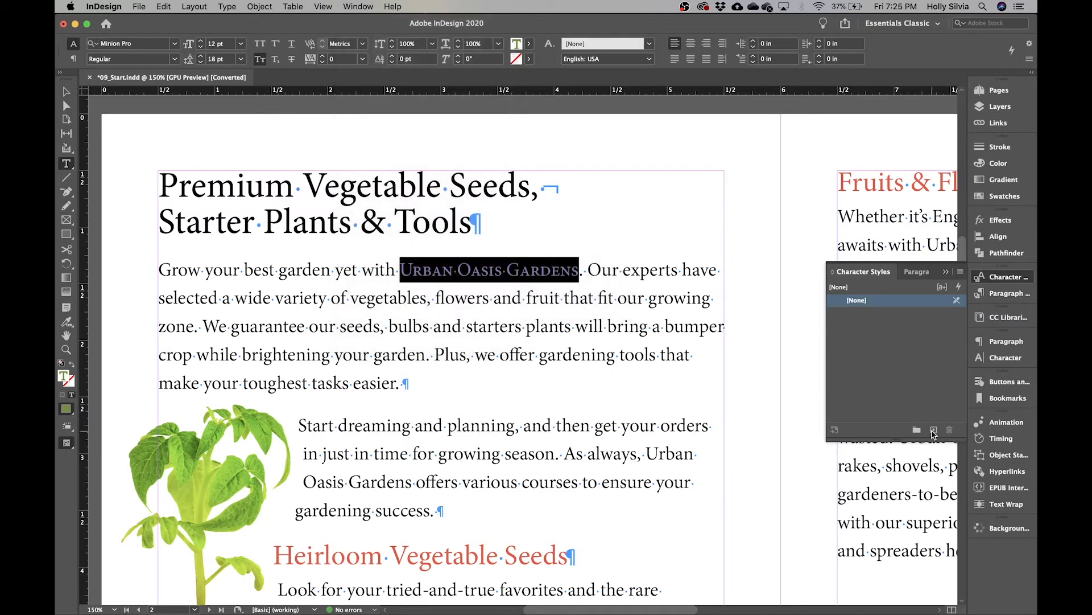
pyautogui.keyDown('alt'); pyautogui.click(933, 430); pyautogui.keyUp('alt')
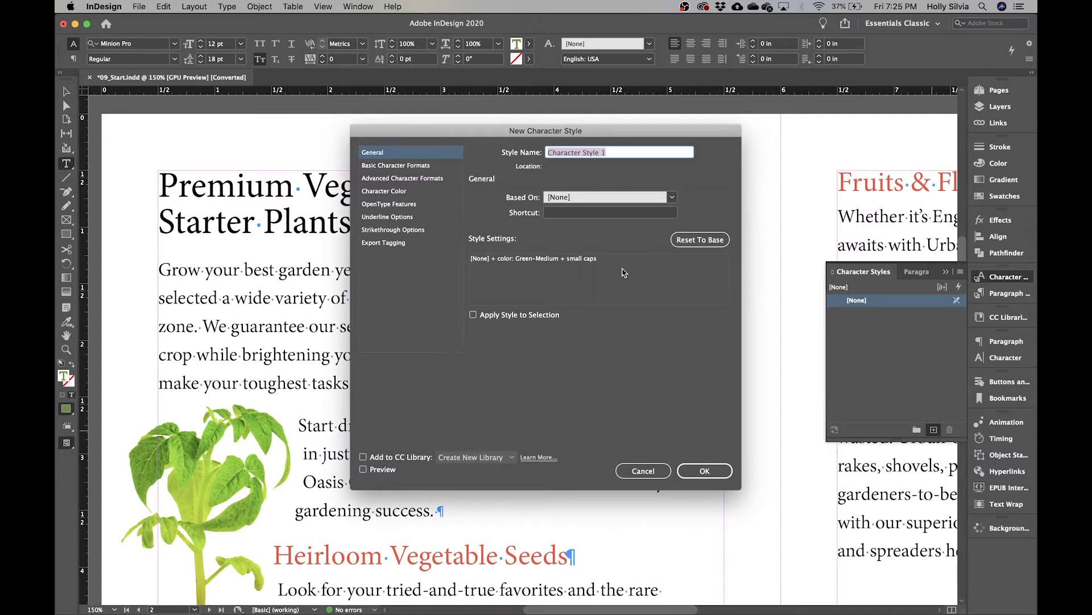
pyautogui.moveTo(570, 136); pyautogui.dragTo(707, 128)
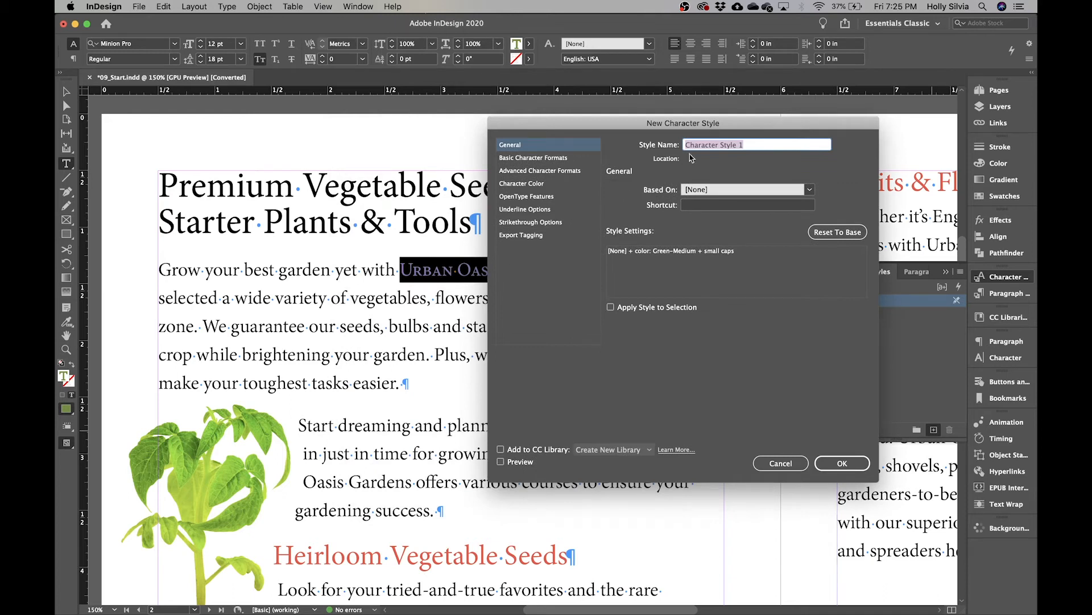
pyautogui.moveTo(698, 123); pyautogui.dragTo(514, 139)
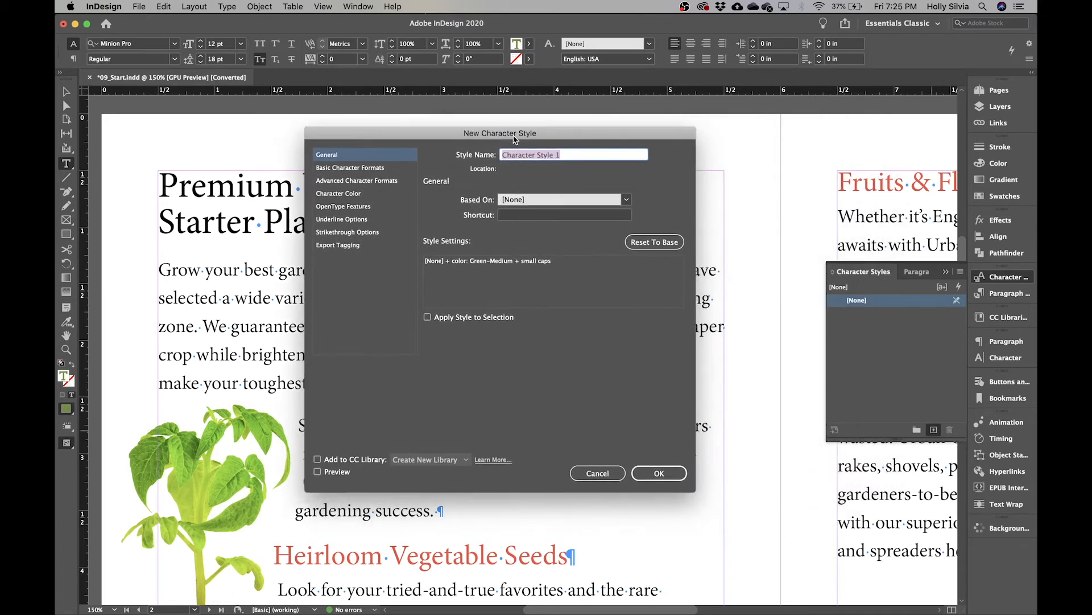
pyautogui.write('Gardne')
pyautogui.press('BackSpace')
pyautogui.press('BackSpace')
pyautogui.write('en Name')
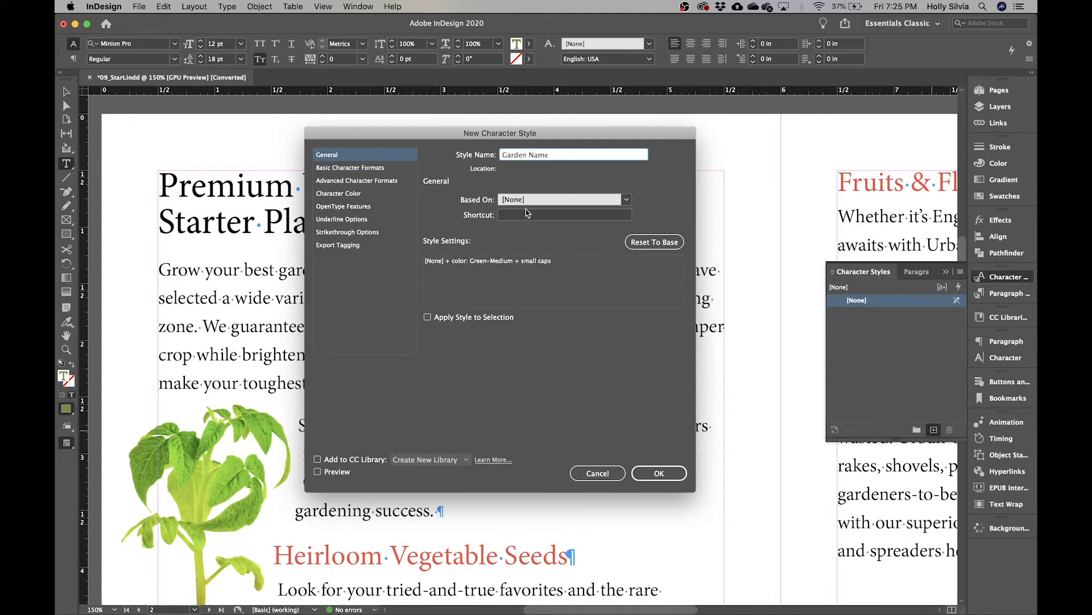
# Assign the Shift+8 shortcut to the Garden Name style and apply the style to the selected text
pyautogui.click(528, 220)
pyautogui.press('shift+KP_8')
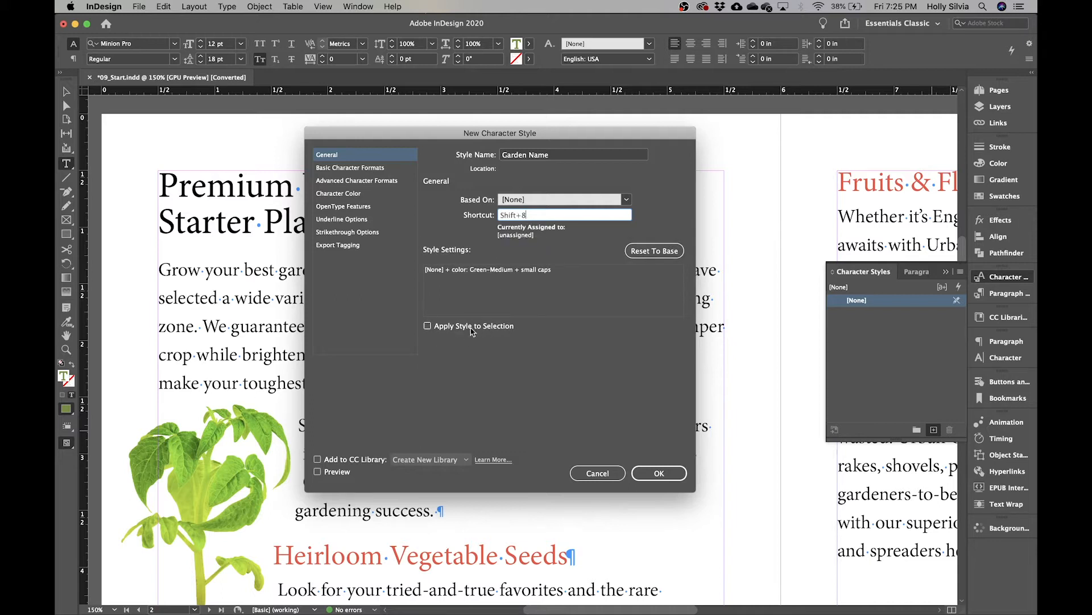
pyautogui.click(428, 327)
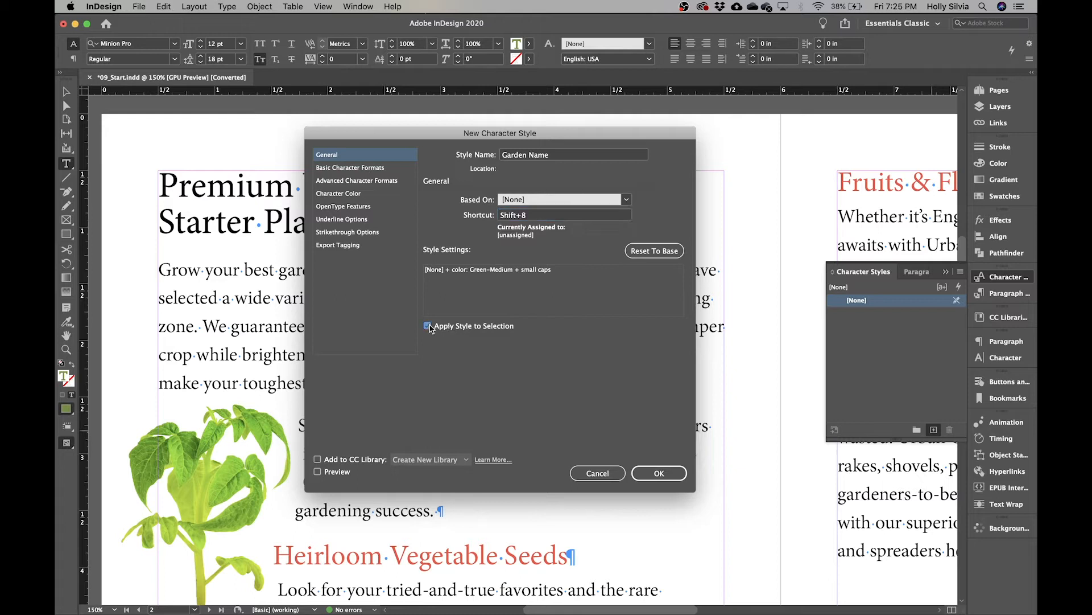
pyautogui.click(659, 474)
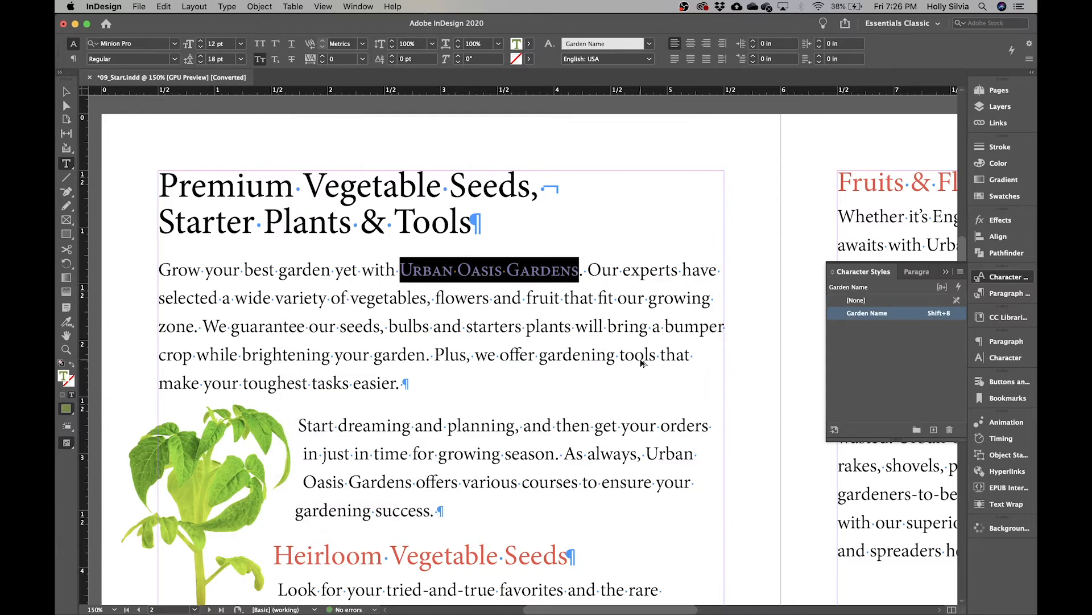
# Apply the Garden Name character style to "Urban Oasis Gardens" in page 2's second body paragraph
pyautogui.press('super+alt+0')
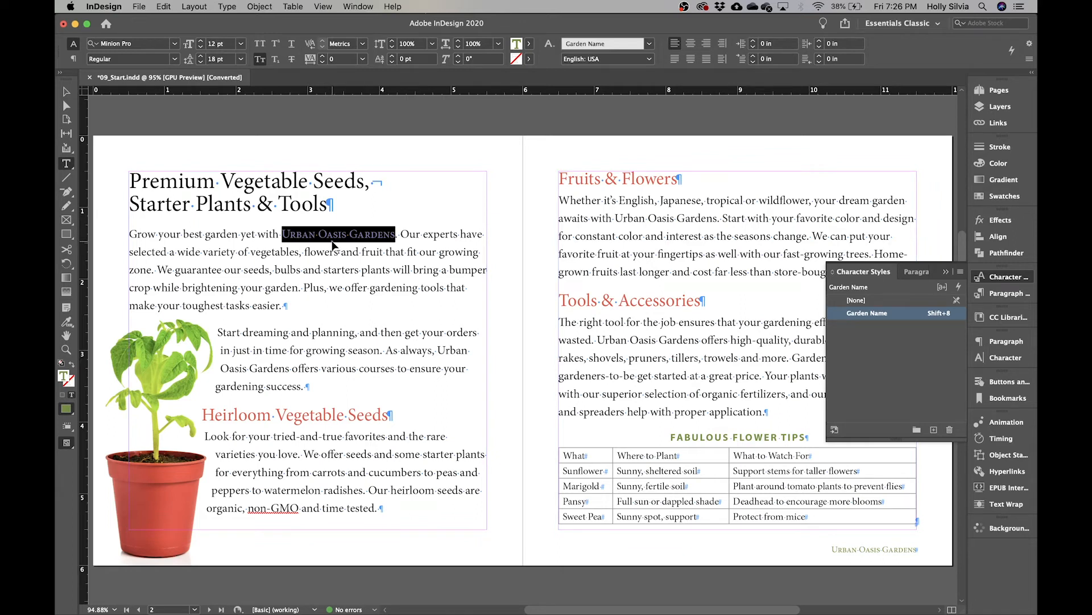
pyautogui.press('Escape')
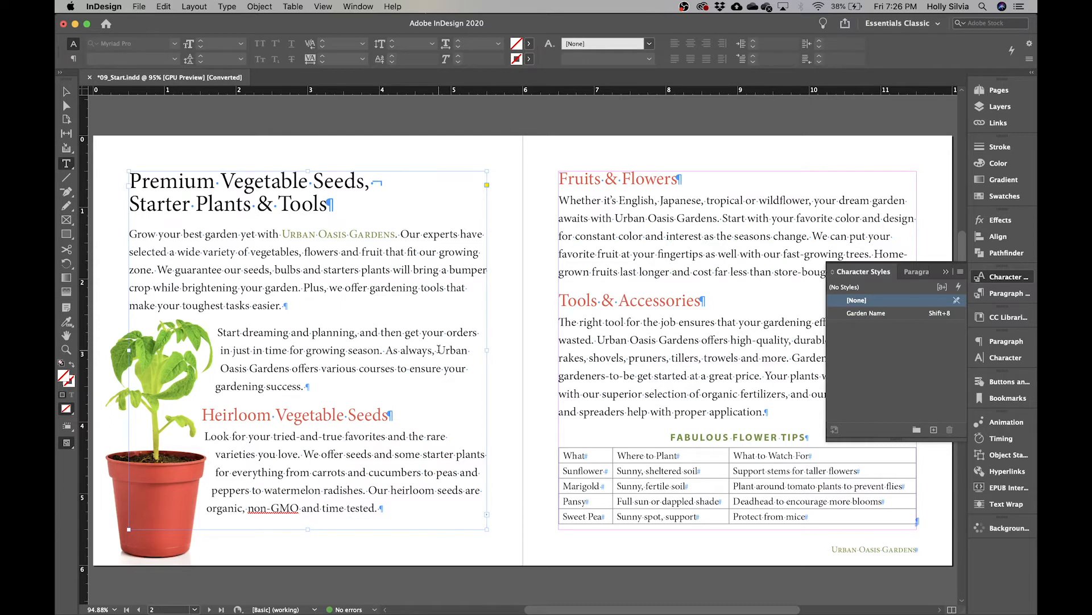
pyautogui.moveTo(438, 349); pyautogui.dragTo(289, 364)
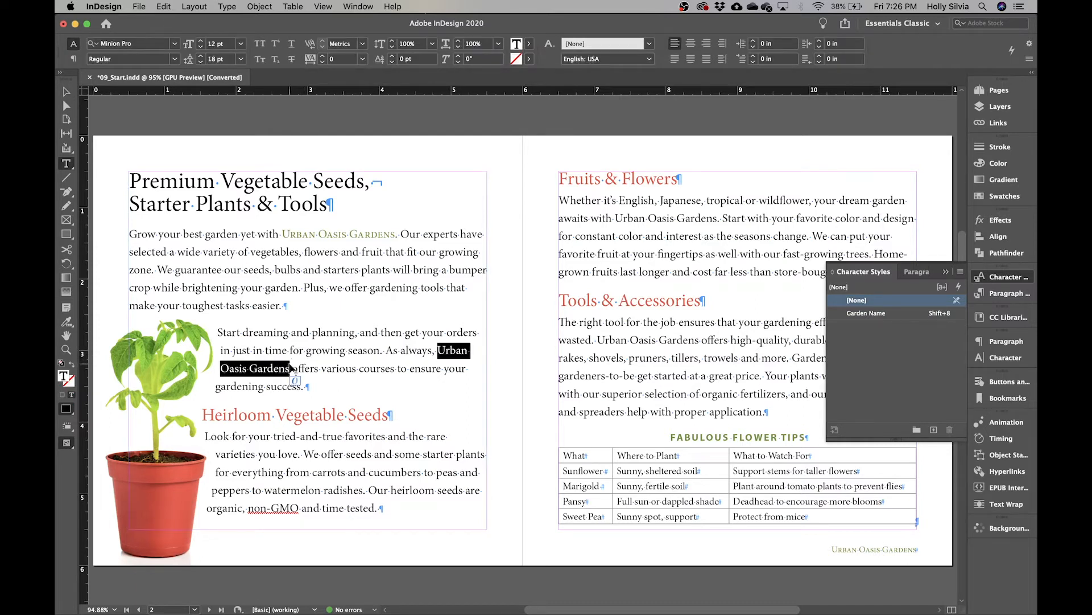
pyautogui.click(910, 315)
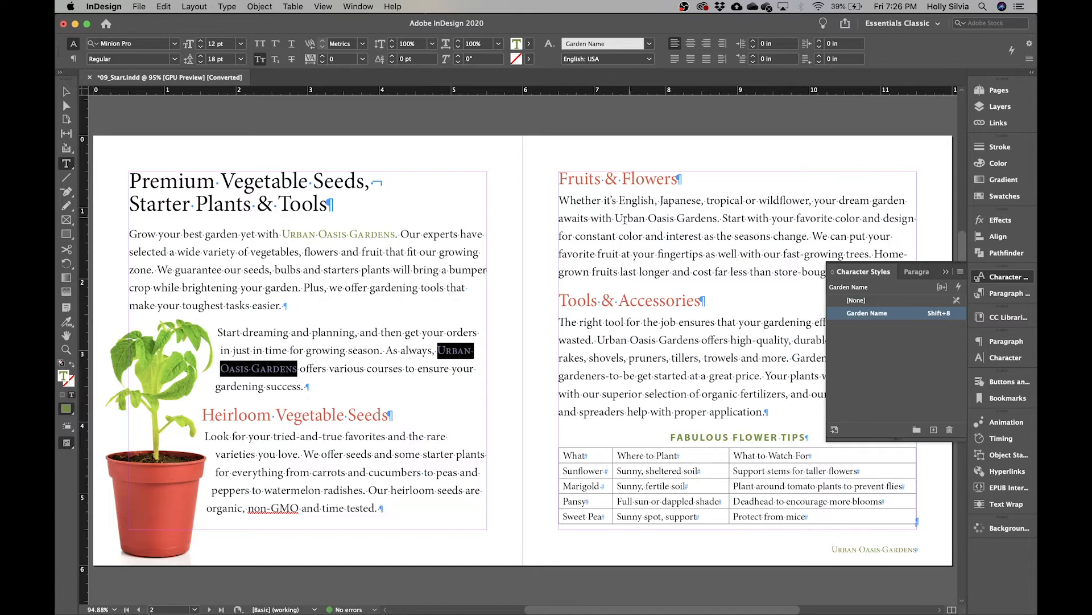
# Apply the Garden Name style to "Urban Oasis Gardens" in both page 3 body paragraphs, under Fruits & Flowers and Tools & Accessories
pyautogui.moveTo(615, 219); pyautogui.dragTo(717, 213)
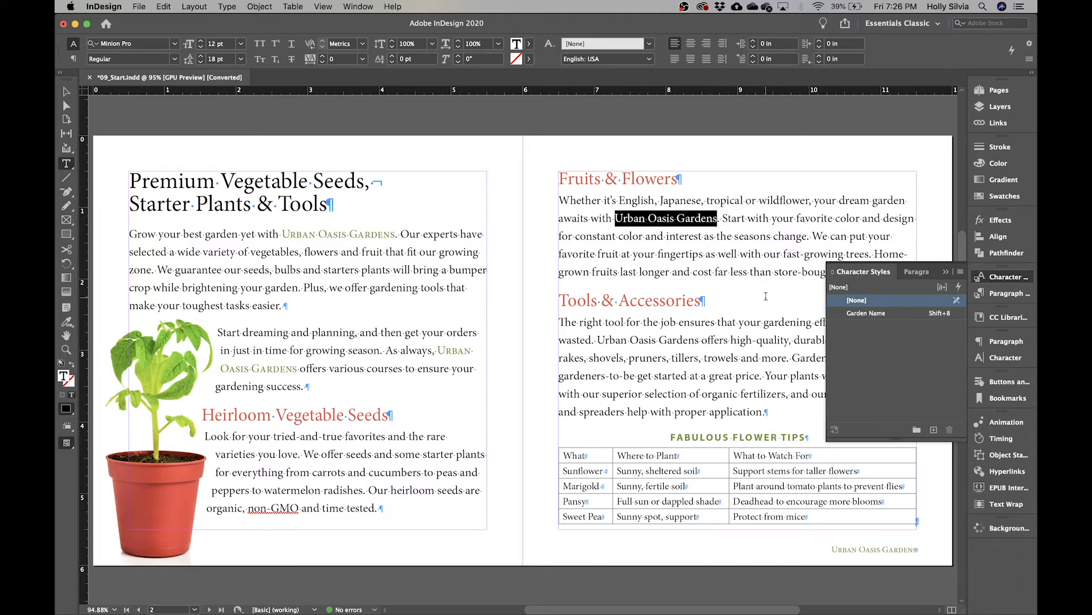
pyautogui.hotkey('shift', '8')
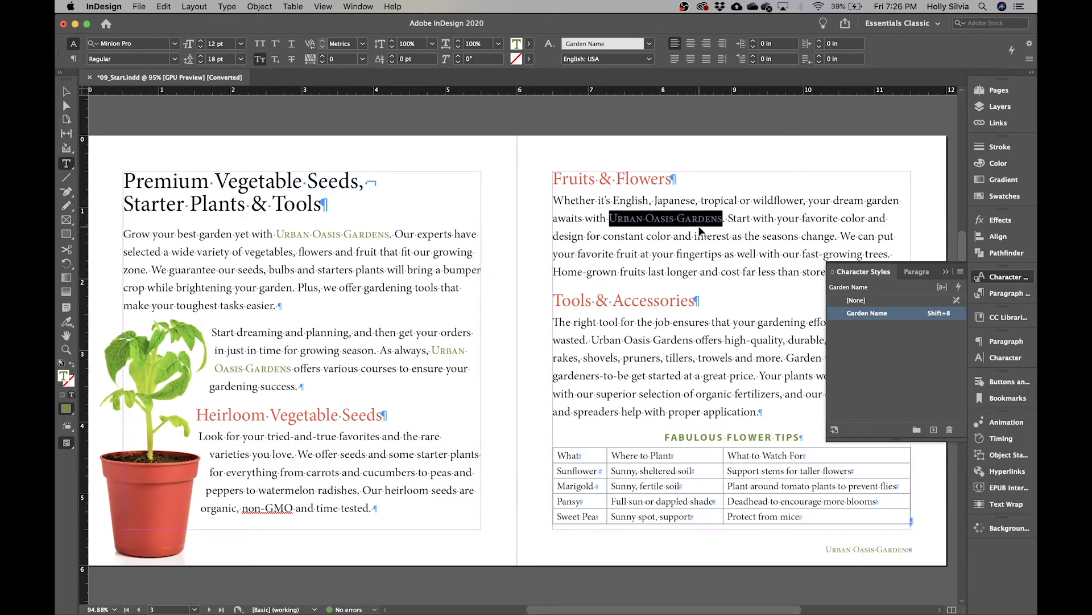
pyautogui.hscroll(3, 701, 229)
pyautogui.hscroll(3, 701, 229)
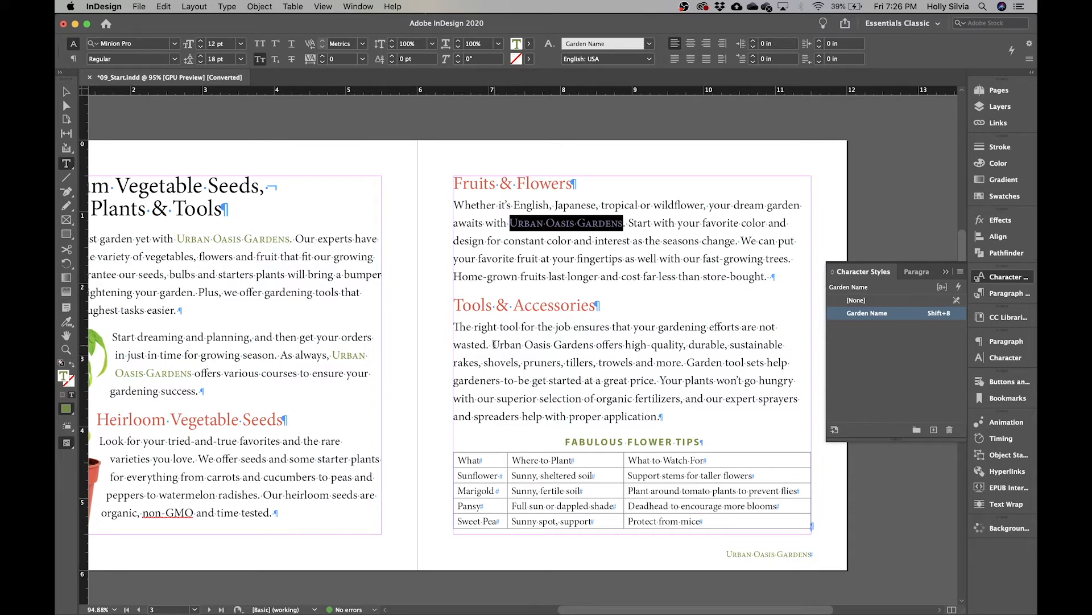
pyautogui.moveTo(493, 344); pyautogui.dragTo(594, 345)
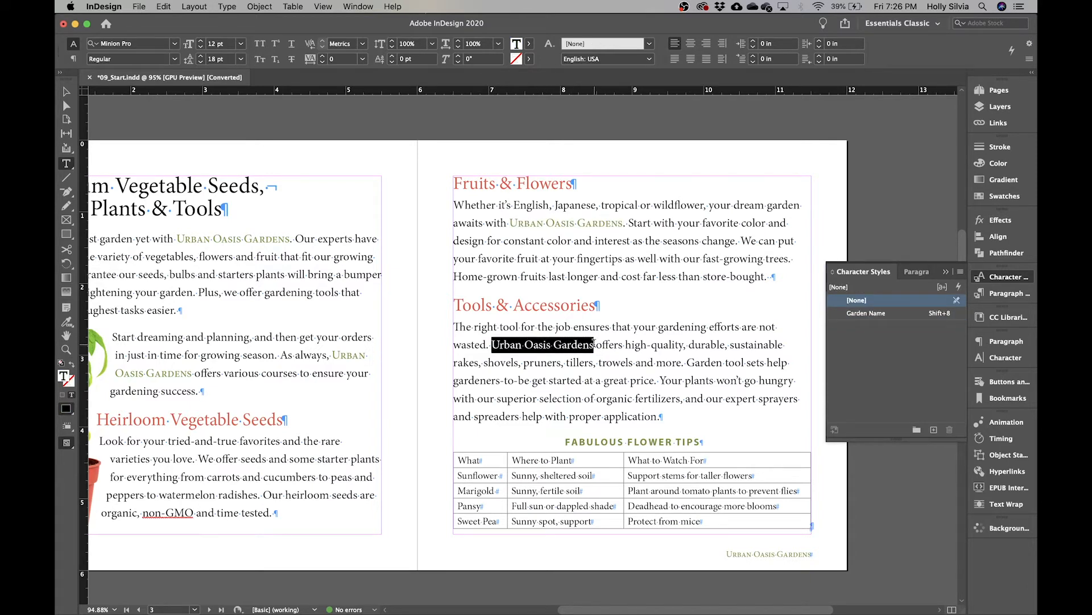
pyautogui.press('shift+KP_8')
pyautogui.click(634, 340)
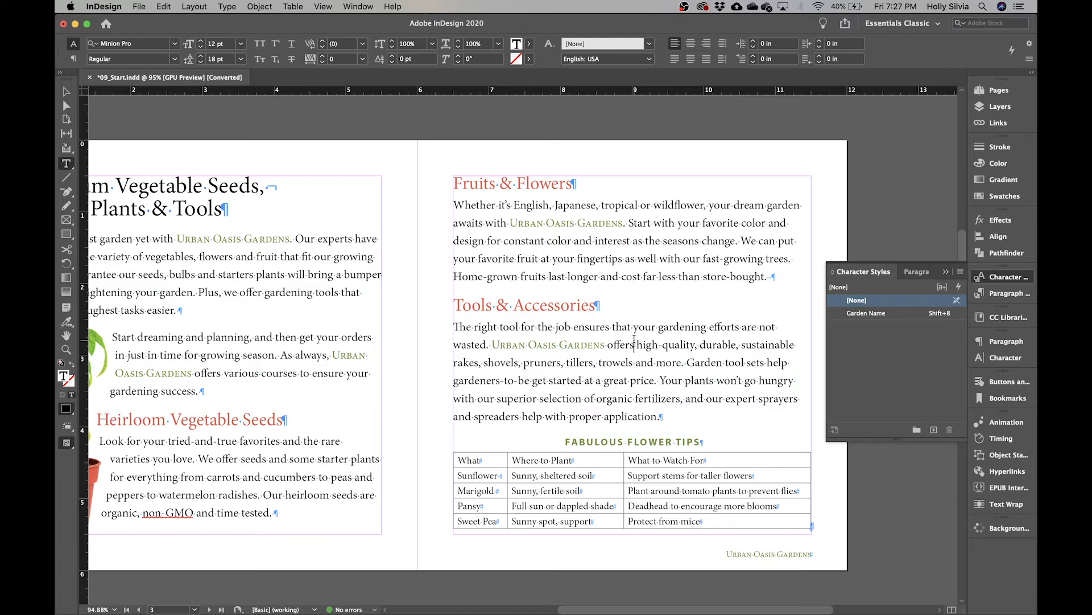
pyautogui.click(66, 91)
pyautogui.click(183, 125)
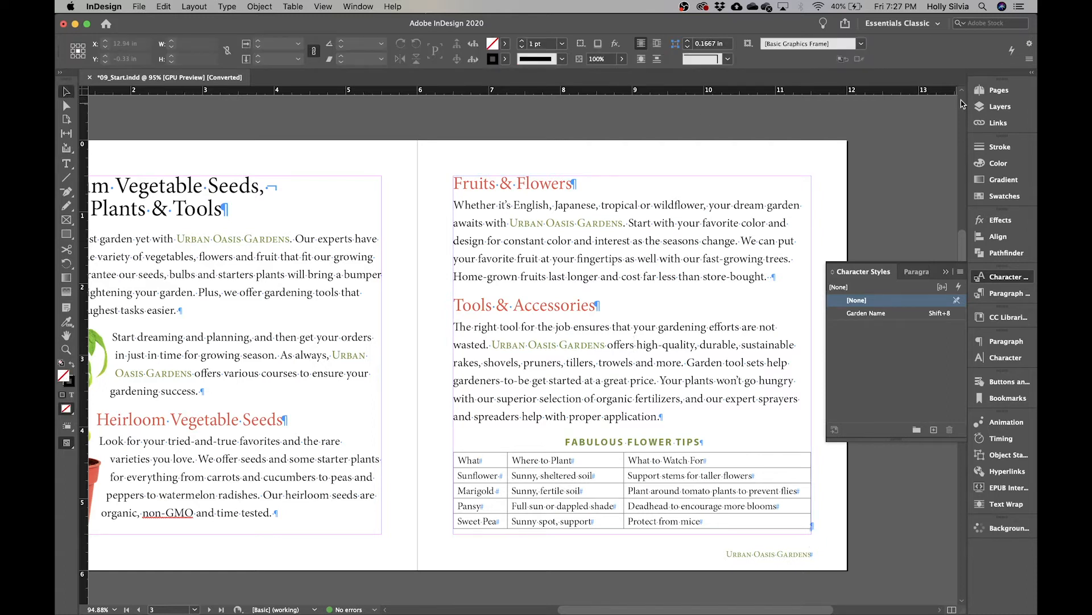
# Create a character style named Variety for "Green:" in the first BEANS entry on page 4
pyautogui.click(999, 90)
pyautogui.doubleClick(888, 245)
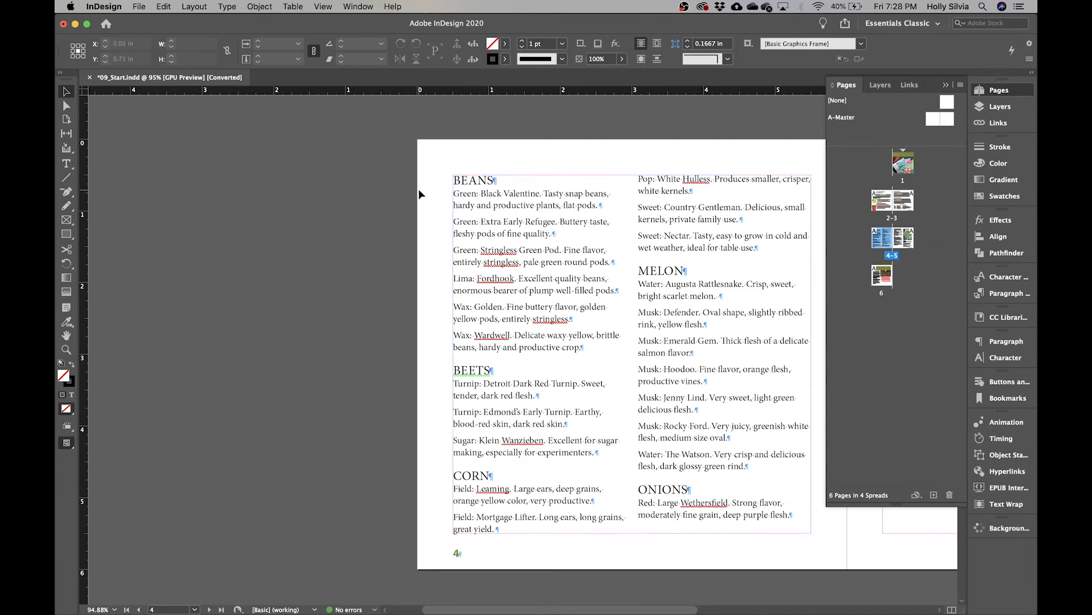
pyautogui.press('t')
pyautogui.moveTo(455, 191); pyautogui.dragTo(479, 194)
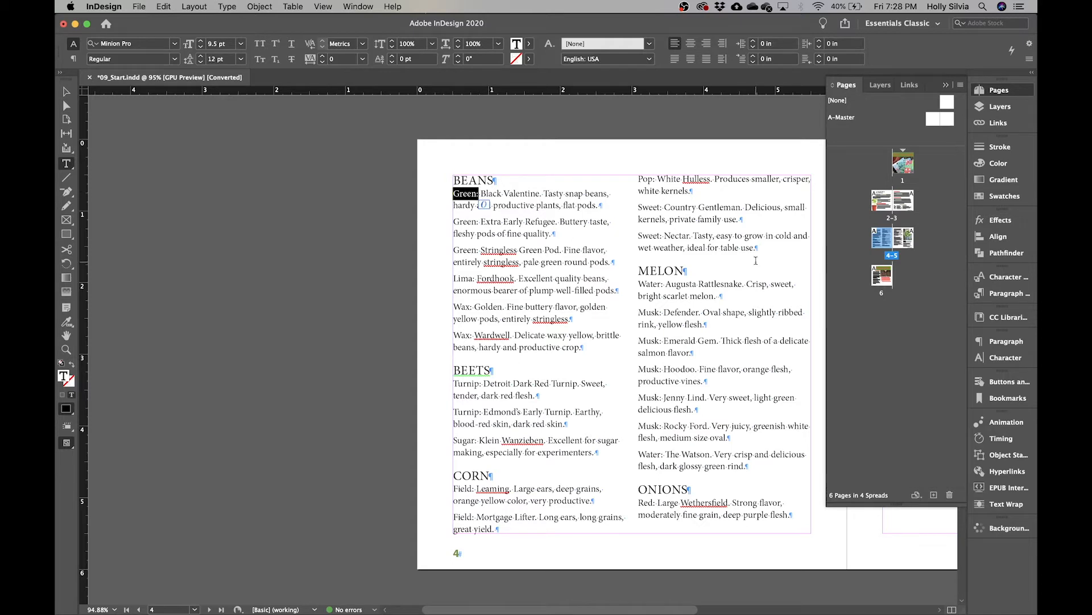
pyautogui.click(995, 276)
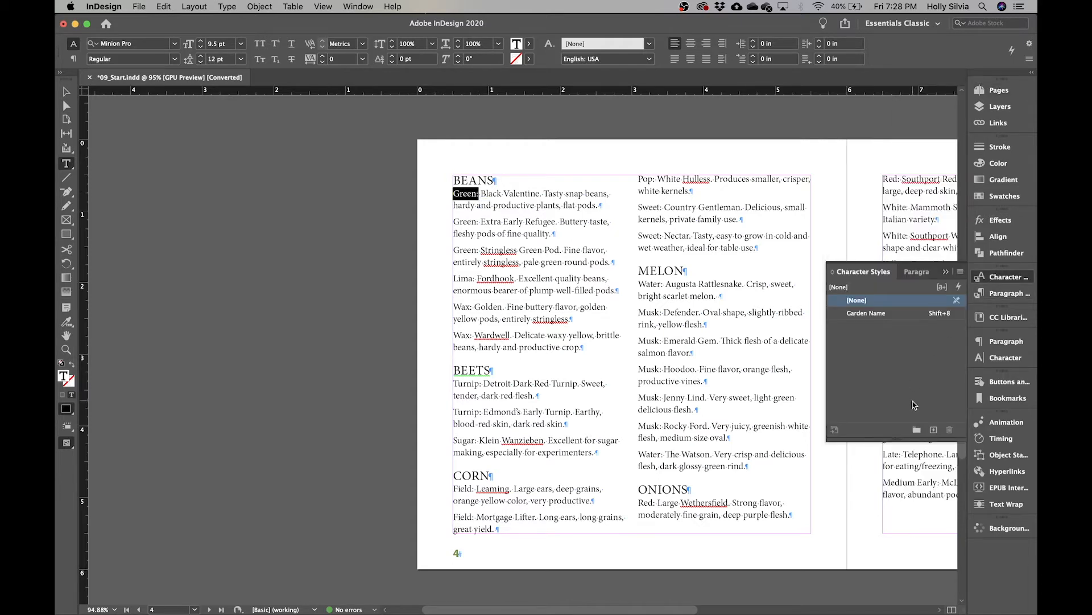
pyautogui.click(934, 430)
pyautogui.doubleClick(911, 329)
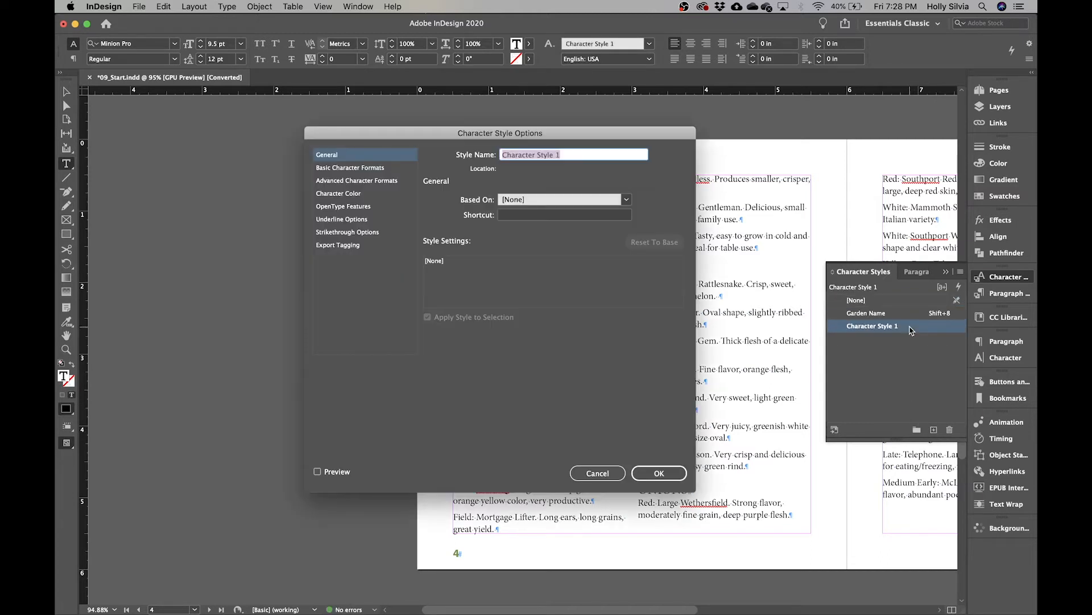
pyautogui.write('Variety')
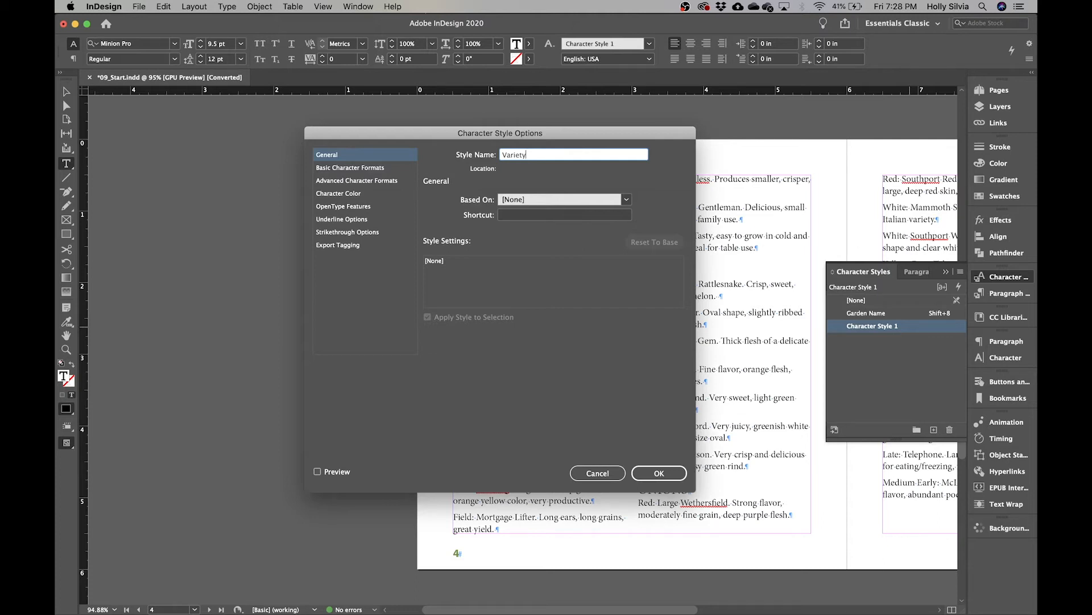
# Set the Variety style's font to Myriad Pro Bold
pyautogui.click(367, 172)
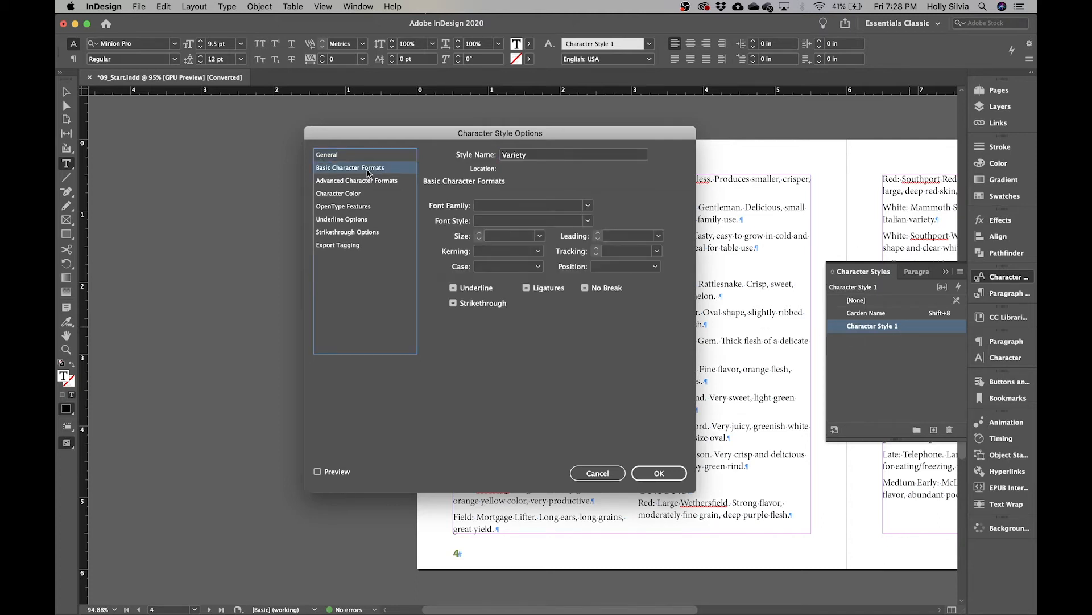
pyautogui.click(535, 208)
pyautogui.write('Mahalia')
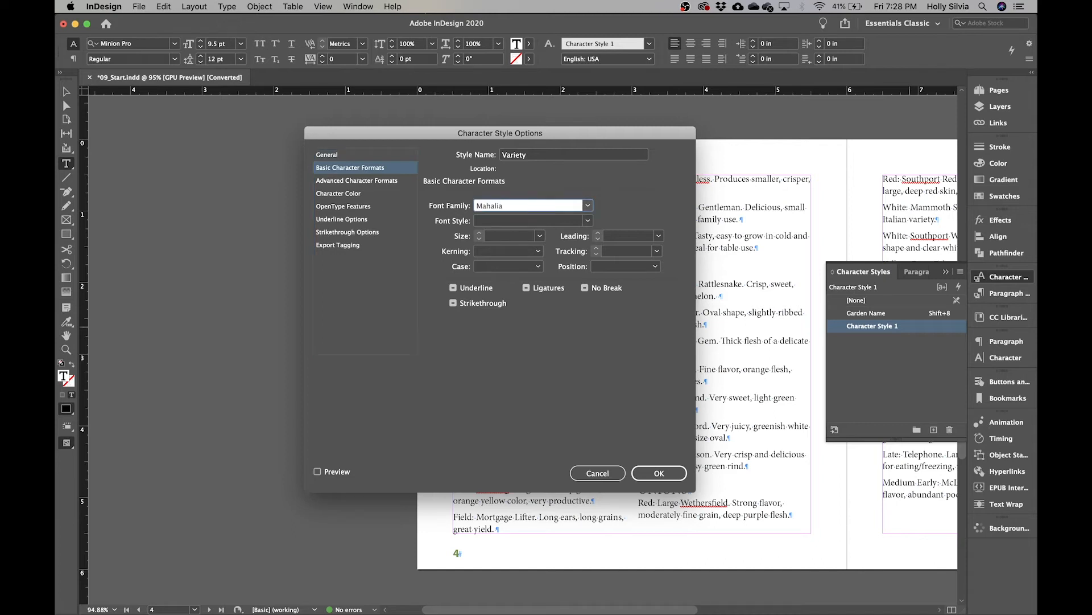
pyautogui.write('r')
pyautogui.press('BackSpace')
pyautogui.write('y')
pyautogui.click(591, 220)
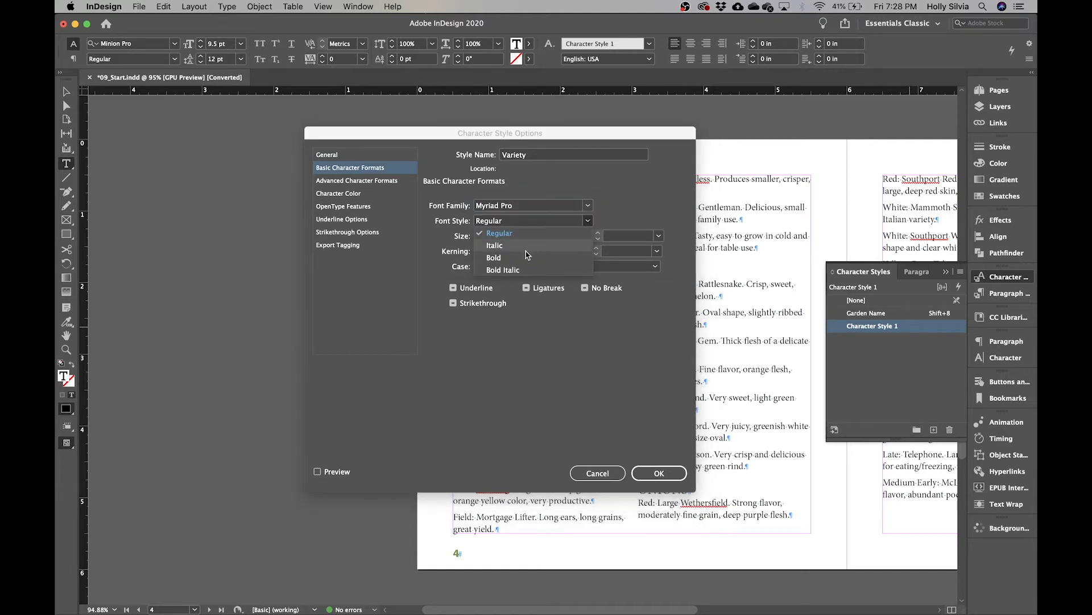
pyautogui.click(522, 264)
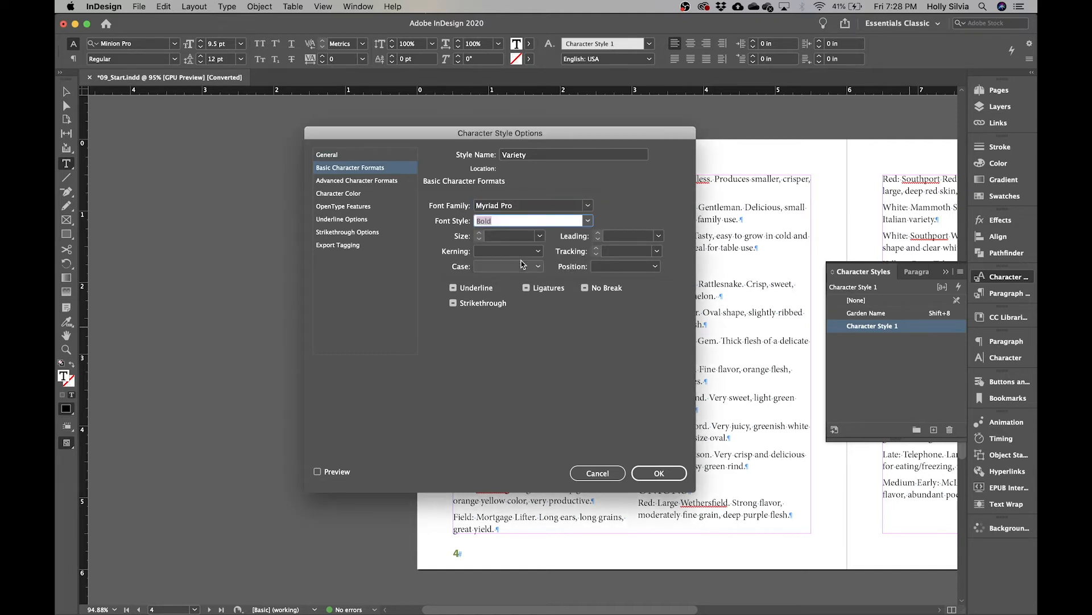
# Set the Variety style's character color to Green-Medium and save the style
pyautogui.click(341, 195)
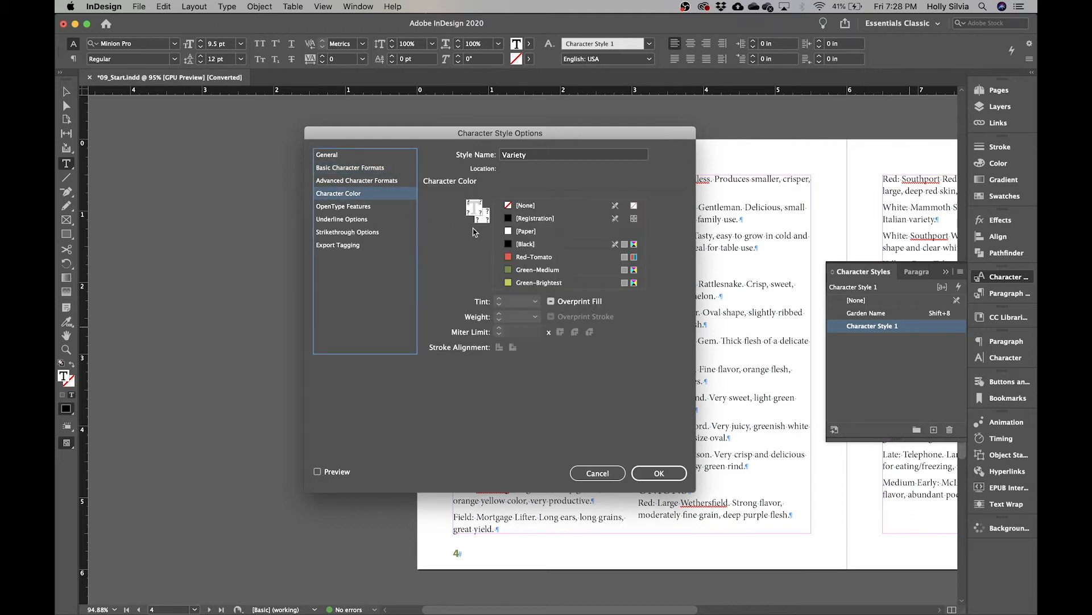
pyautogui.click(557, 272)
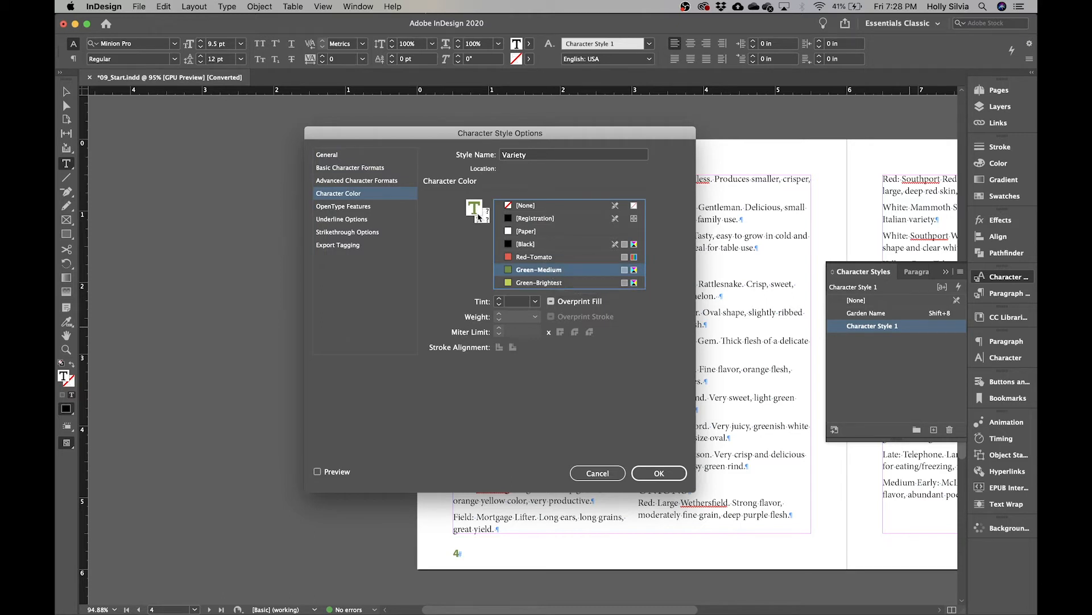
pyautogui.click(670, 474)
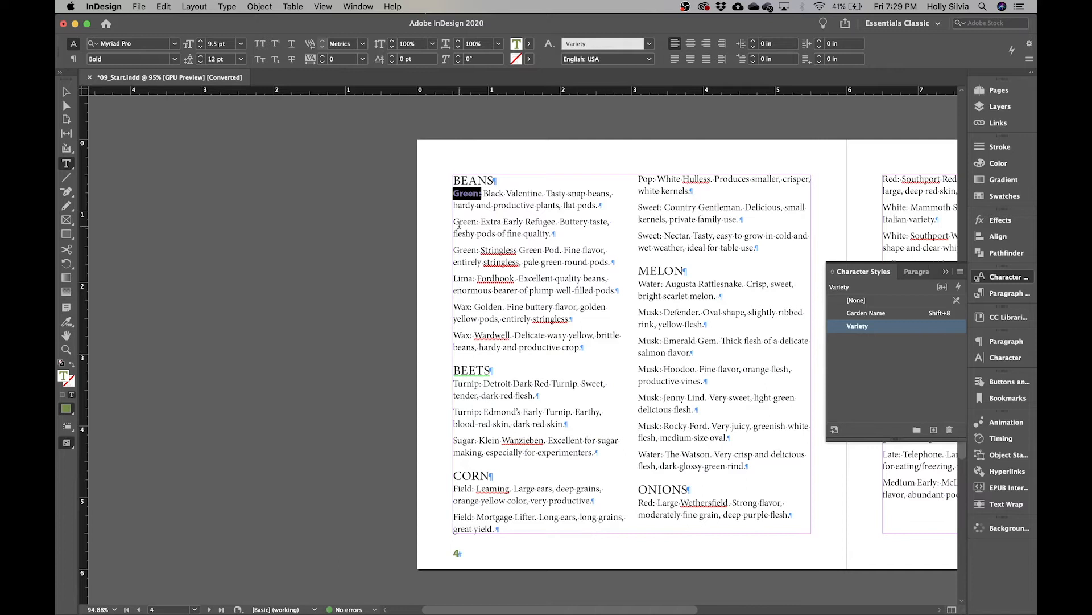
# Start a new character style named Vegetable Name for "Black Valentine." in the first BEANS entry
pyautogui.moveTo(490, 193)
pyautogui.mouseDown()
pyautogui.moveTo(546, 194)
pyautogui.moveTo(483, 193)
pyautogui.mouseUp()
pyautogui.click(484, 192)
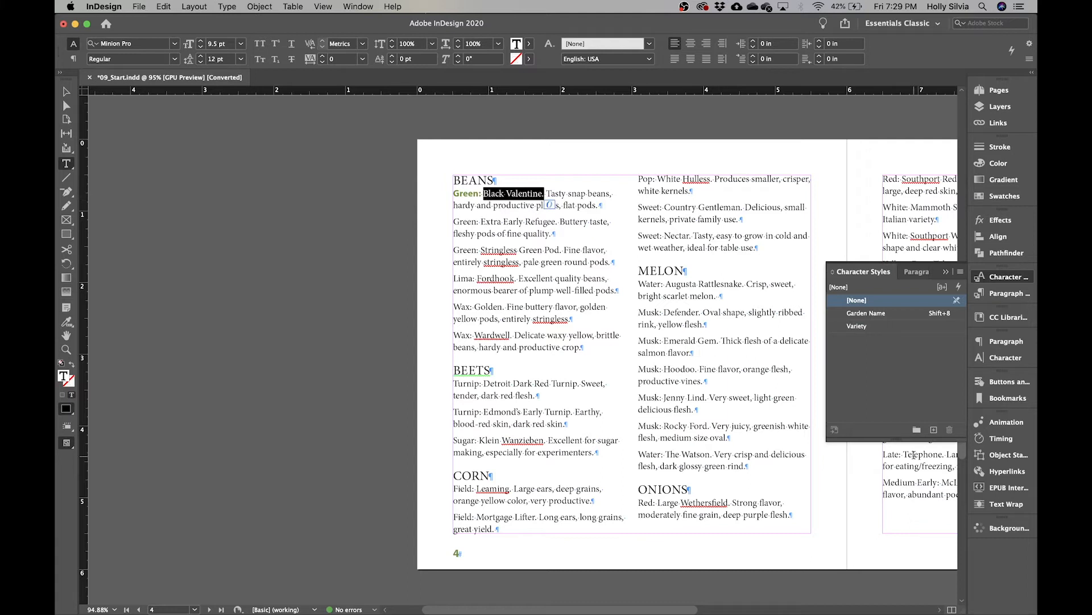
pyautogui.keyDown('alt'); pyautogui.click(934, 430); pyautogui.keyUp('alt')
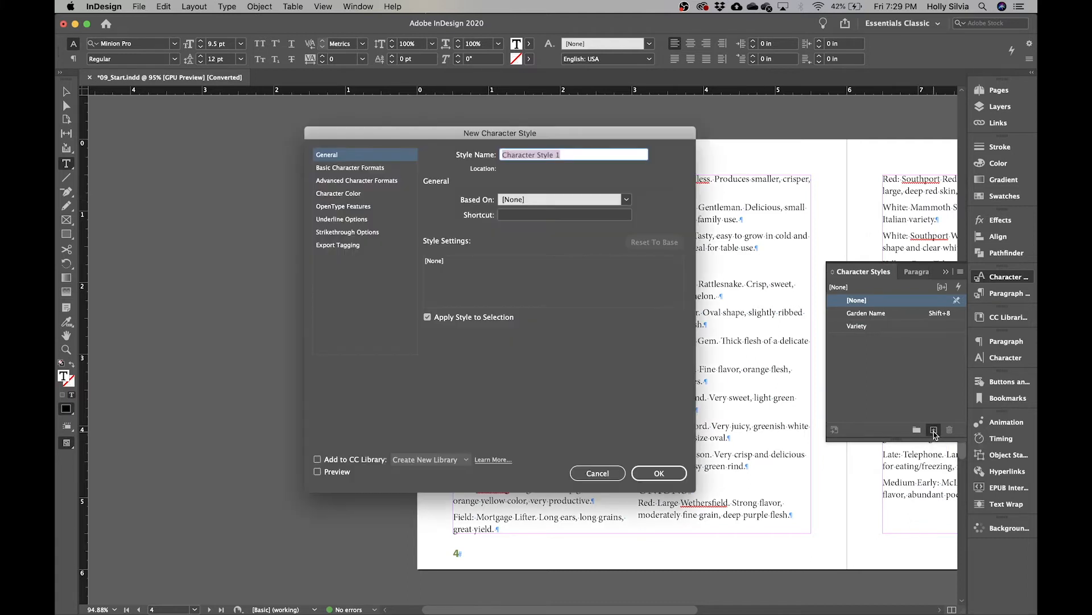
pyautogui.write('Vegetable Name')
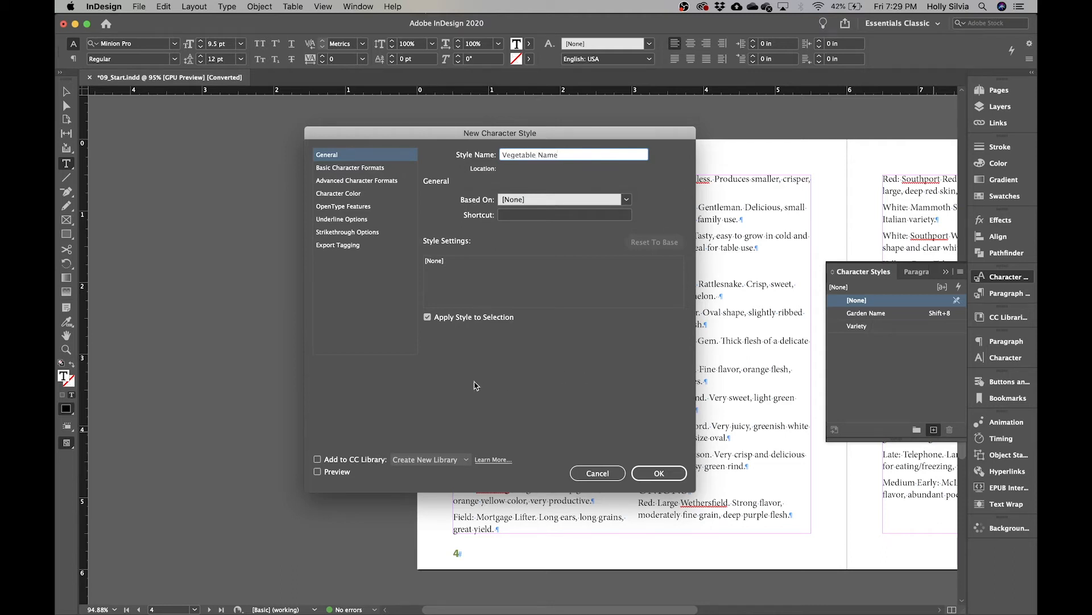
# Set the Vegetable Name style's font to Myriad Pro Italic and apply the style to the selected text
pyautogui.click(354, 168)
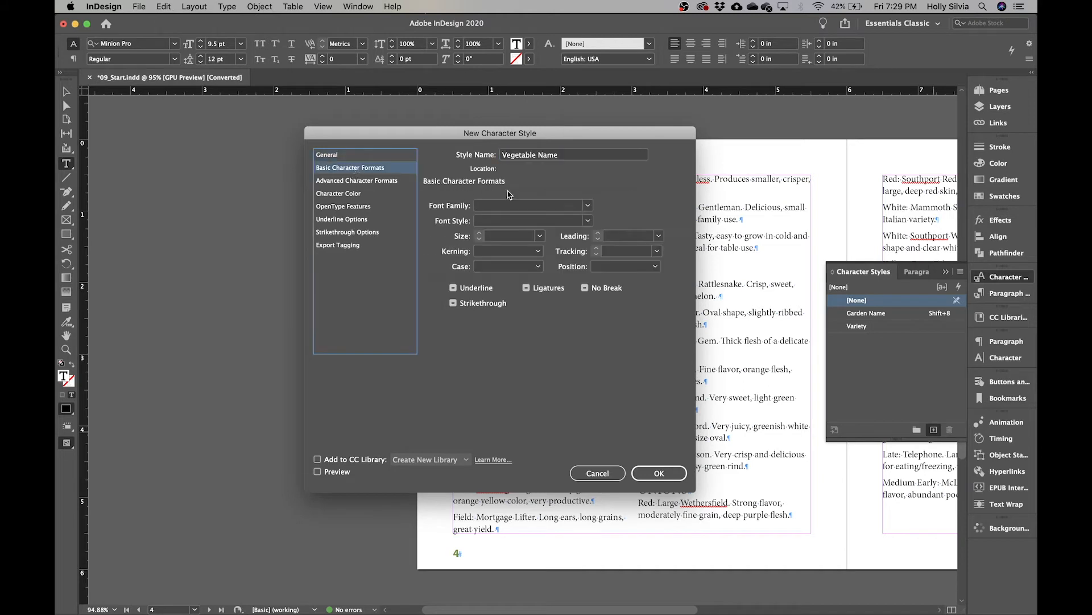
pyautogui.click(510, 210)
pyautogui.write('Myriad Pro')
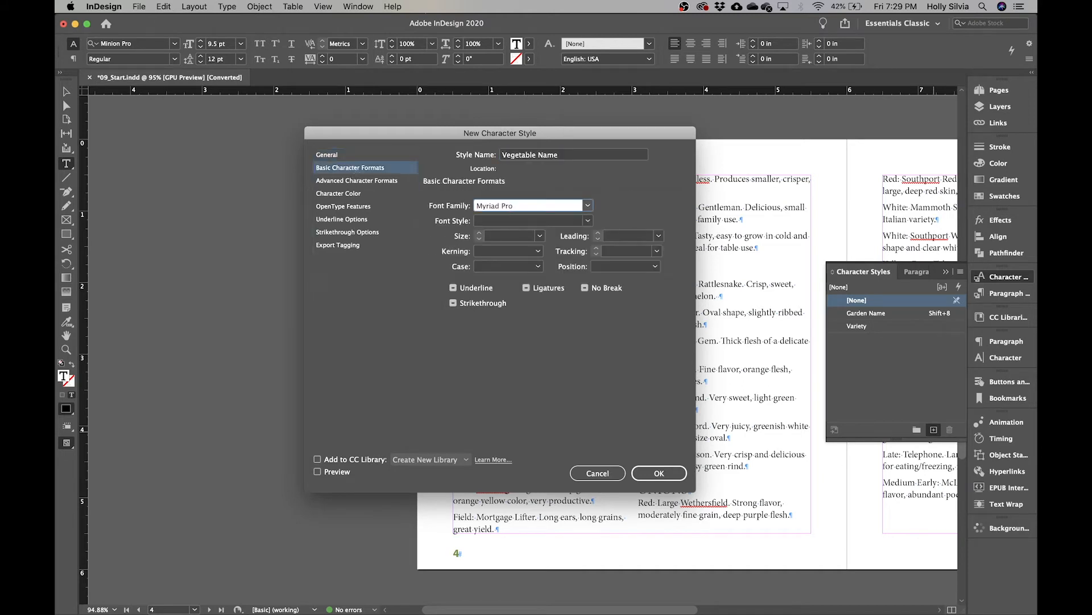
pyautogui.click(589, 221)
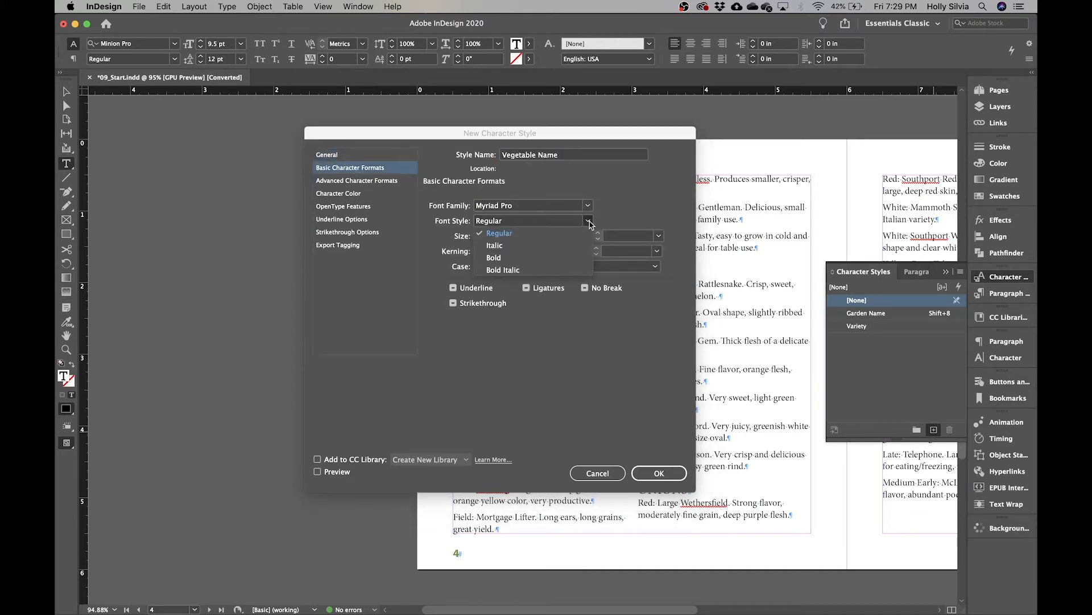
pyautogui.click(501, 246)
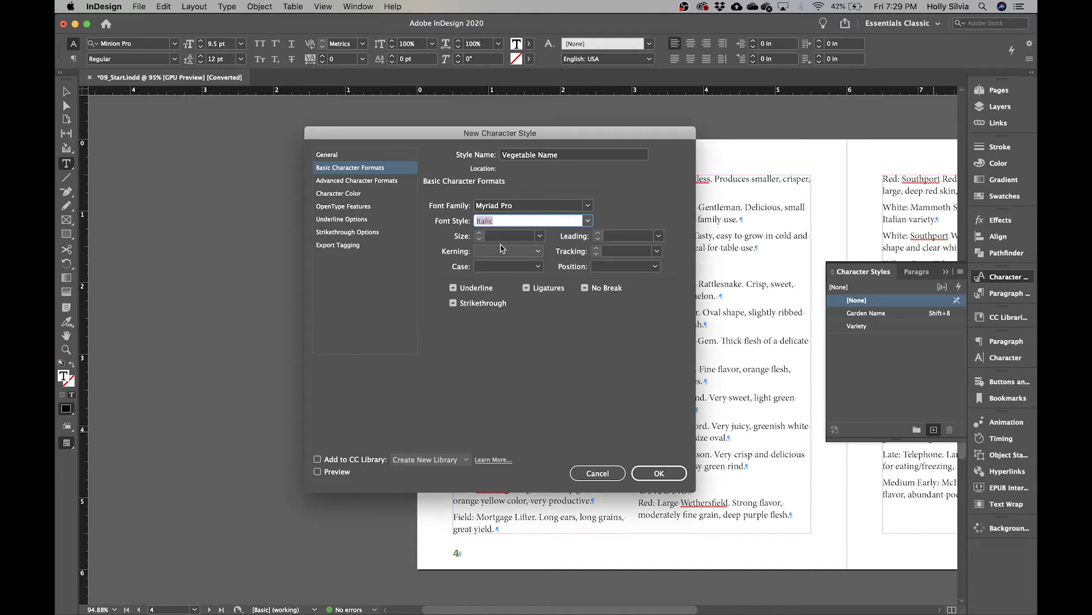
pyautogui.click(666, 478)
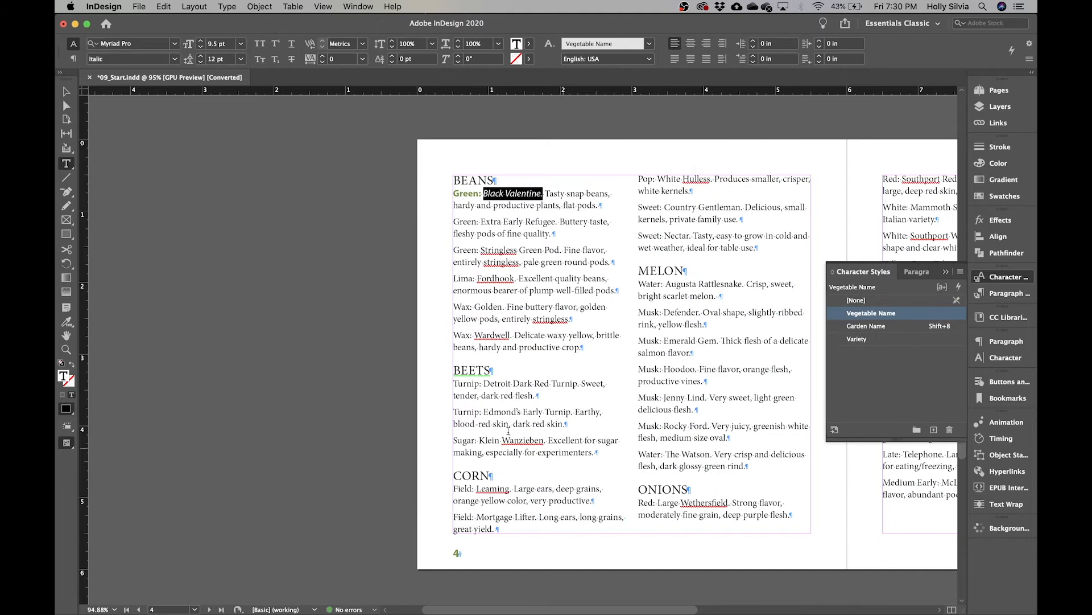
# Deselect the text and add a nested style to the Catalog Body paragraph style that applies Variety through 1 word
pyautogui.click(66, 91)
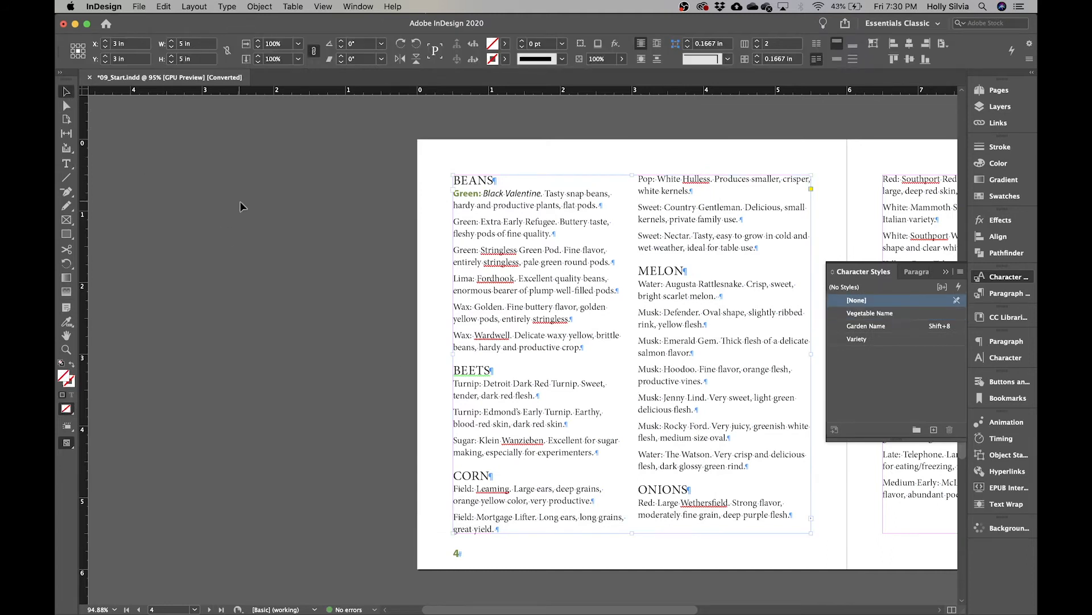
pyautogui.click(915, 272)
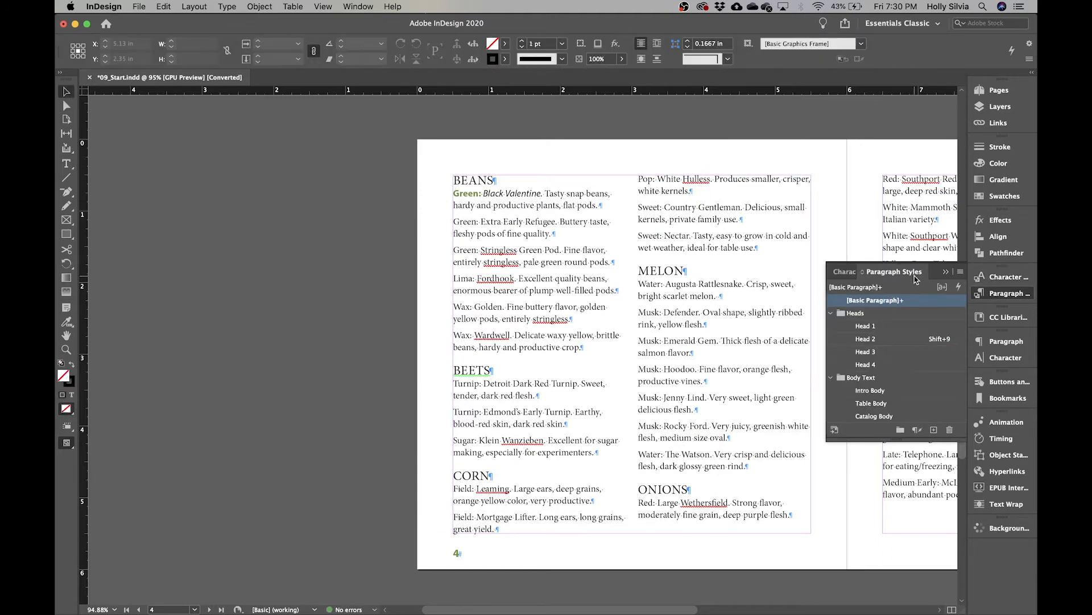
pyautogui.click(832, 313)
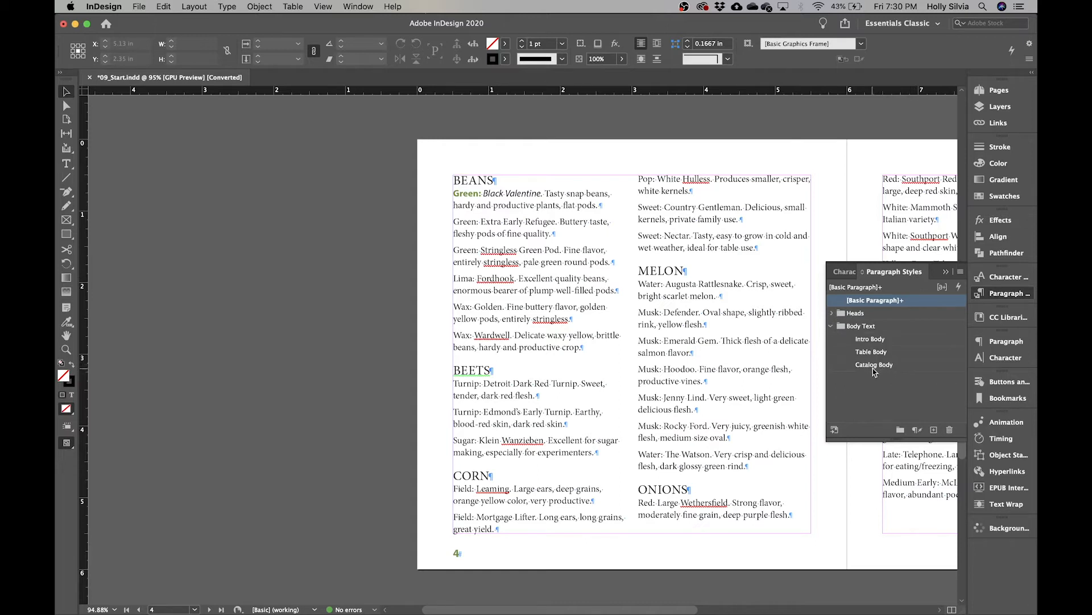
pyautogui.doubleClick(903, 366)
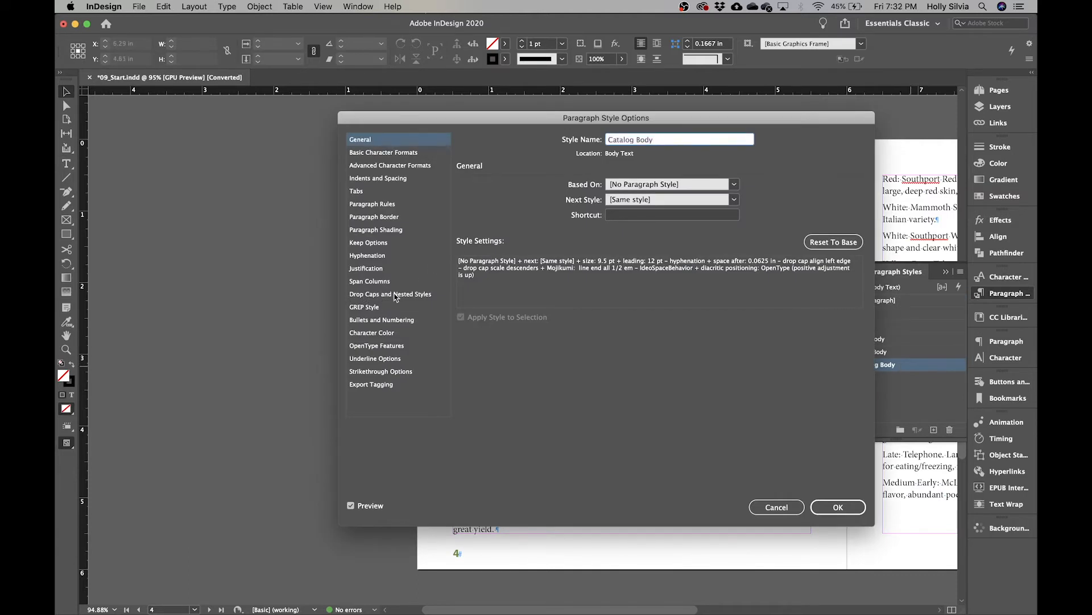
pyautogui.click(398, 294)
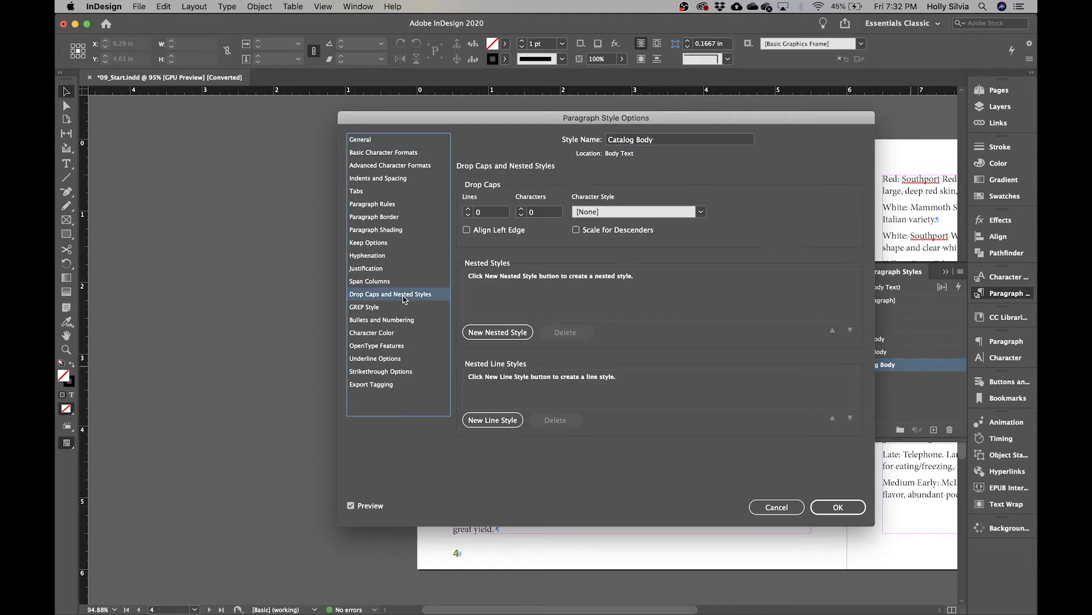
pyautogui.click(519, 338)
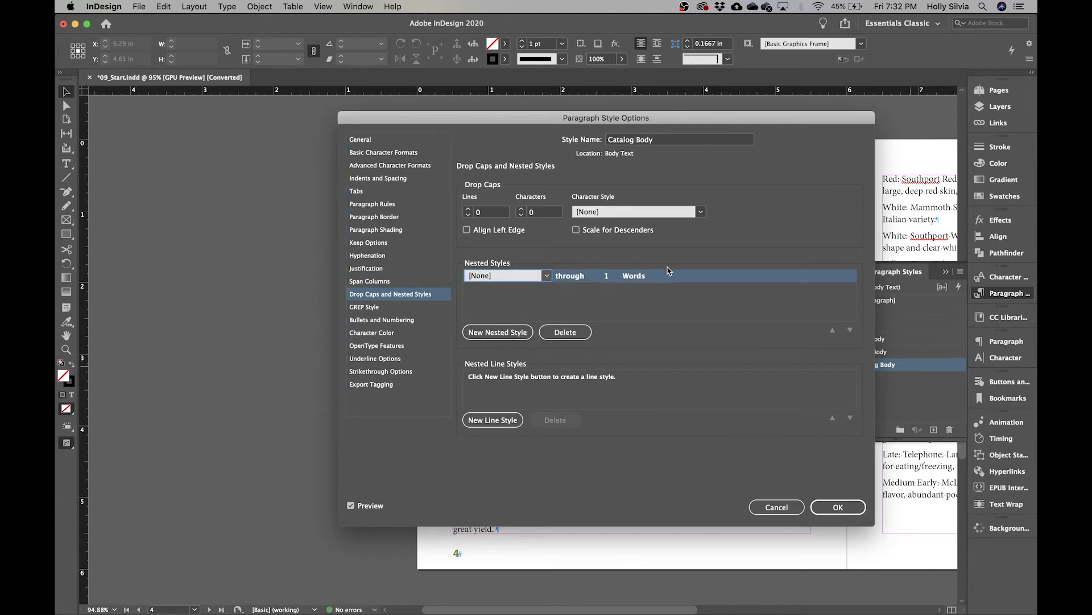
pyautogui.click(547, 276)
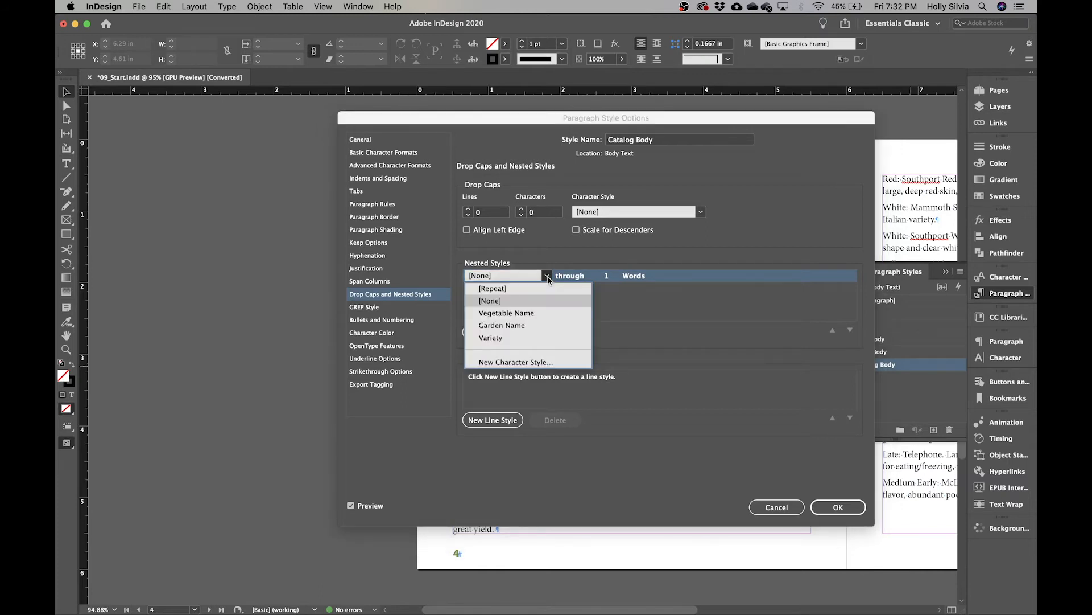
pyautogui.click(507, 339)
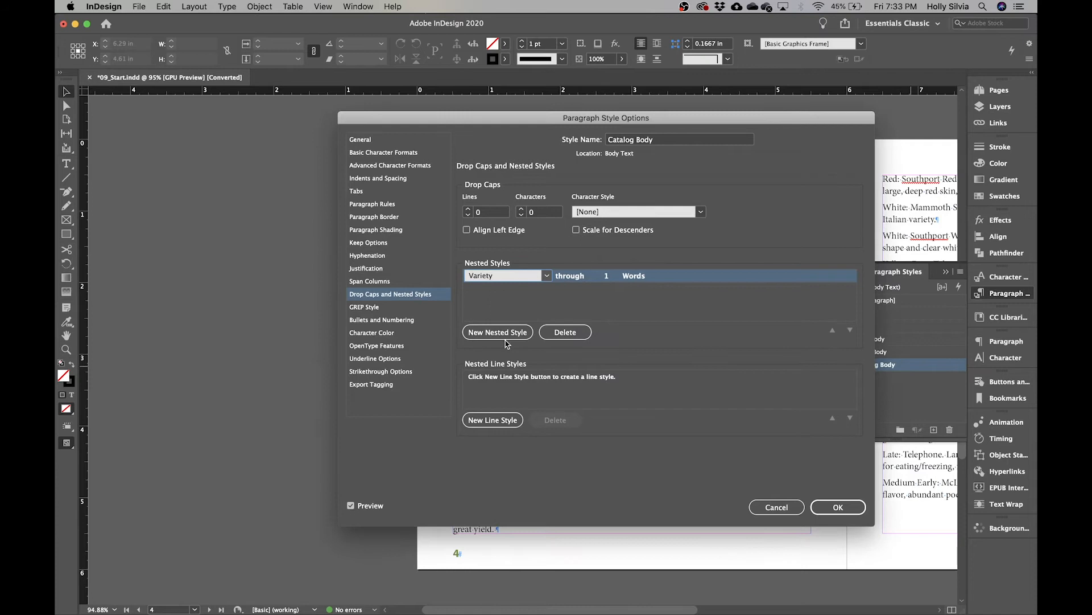
# Add a second nested style to Catalog Body that applies Vegetable Name through 1 word
pyautogui.click(504, 333)
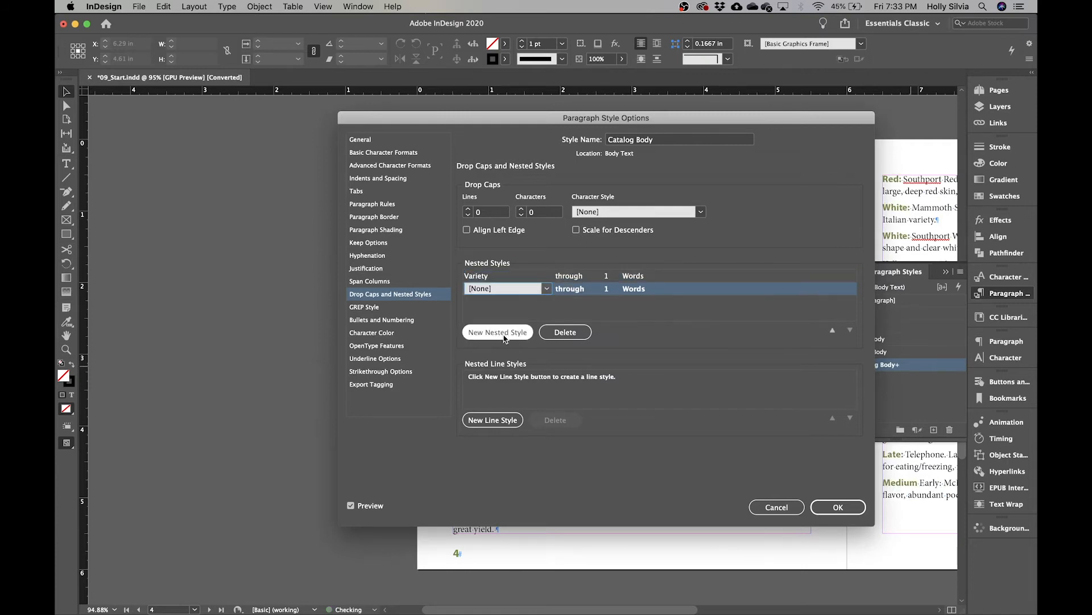
pyautogui.click(548, 289)
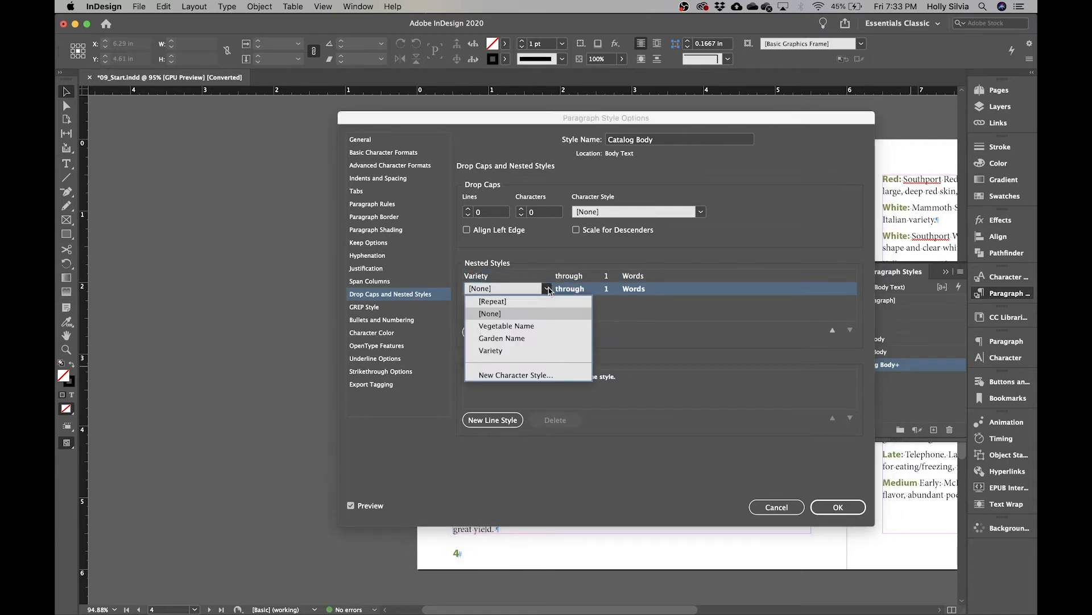
pyautogui.click(537, 326)
# Change the Variety nested style in Catalog Body so it applies through 1 colon (:) instead of through 1 word
pyautogui.click(579, 278)
pyautogui.click(623, 277)
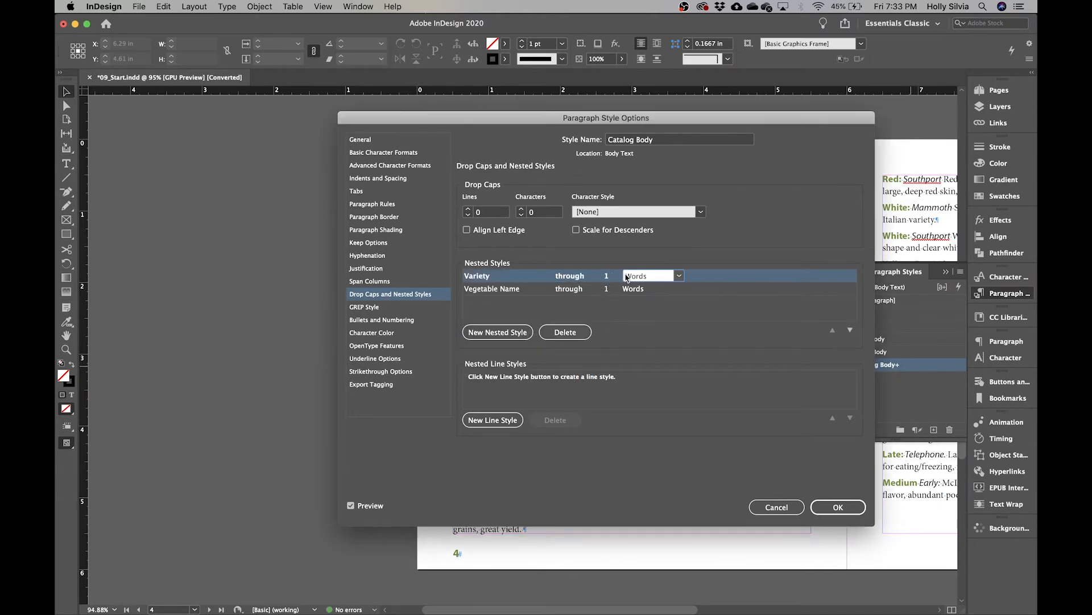
pyautogui.click(610, 277)
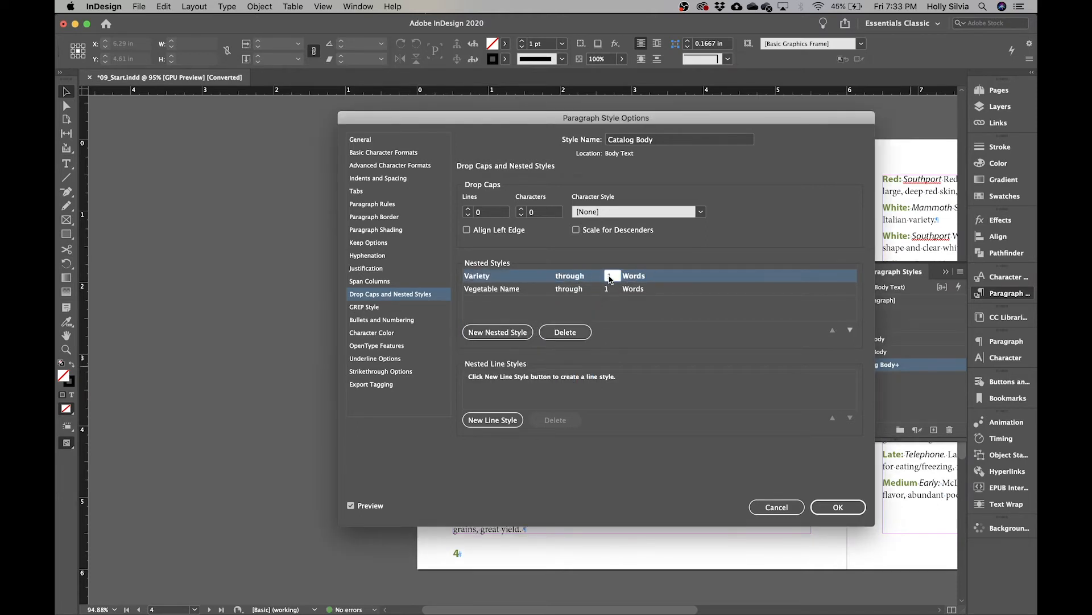
pyautogui.click(569, 278)
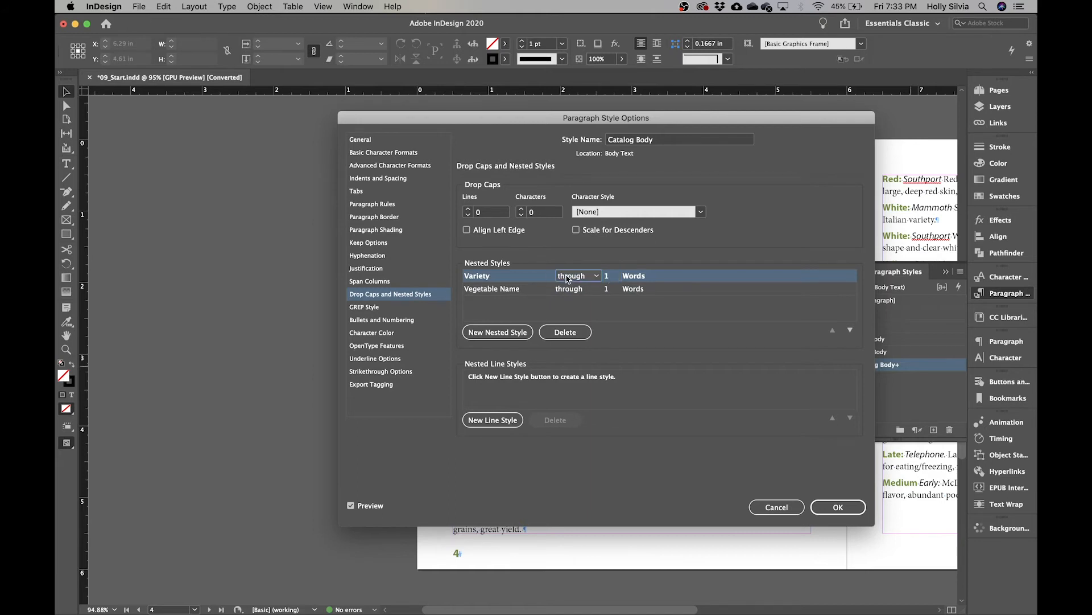
pyautogui.click(597, 277)
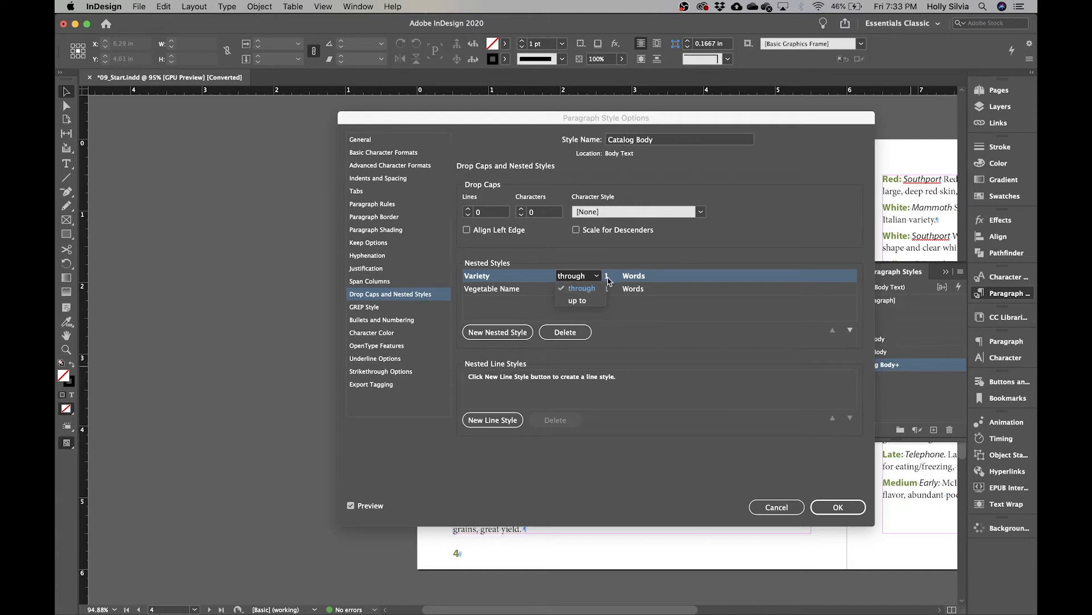
pyautogui.click(640, 280)
pyautogui.click(679, 278)
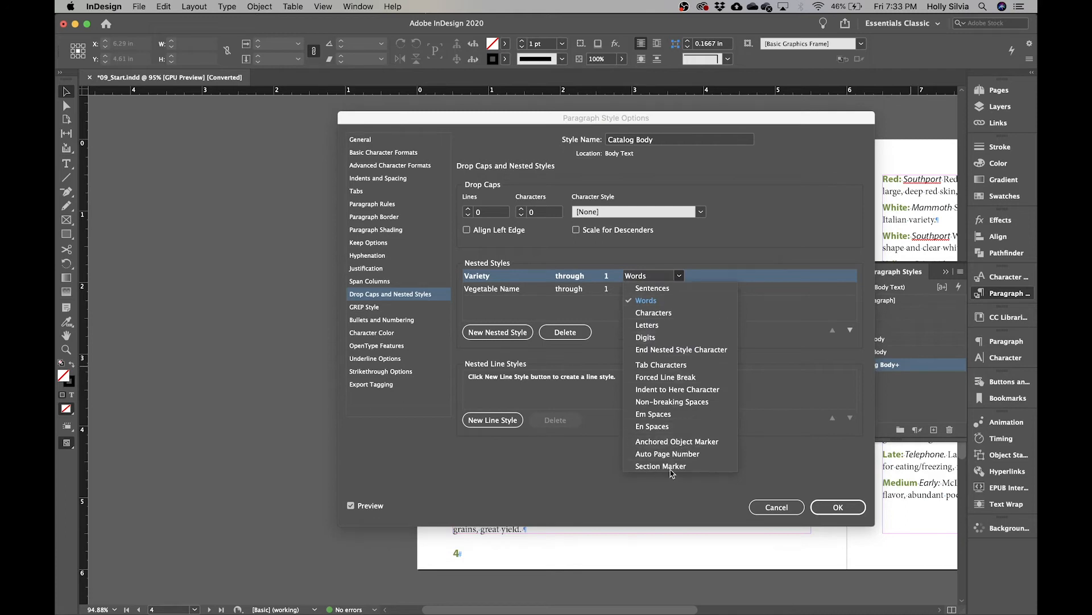
pyautogui.click(660, 278)
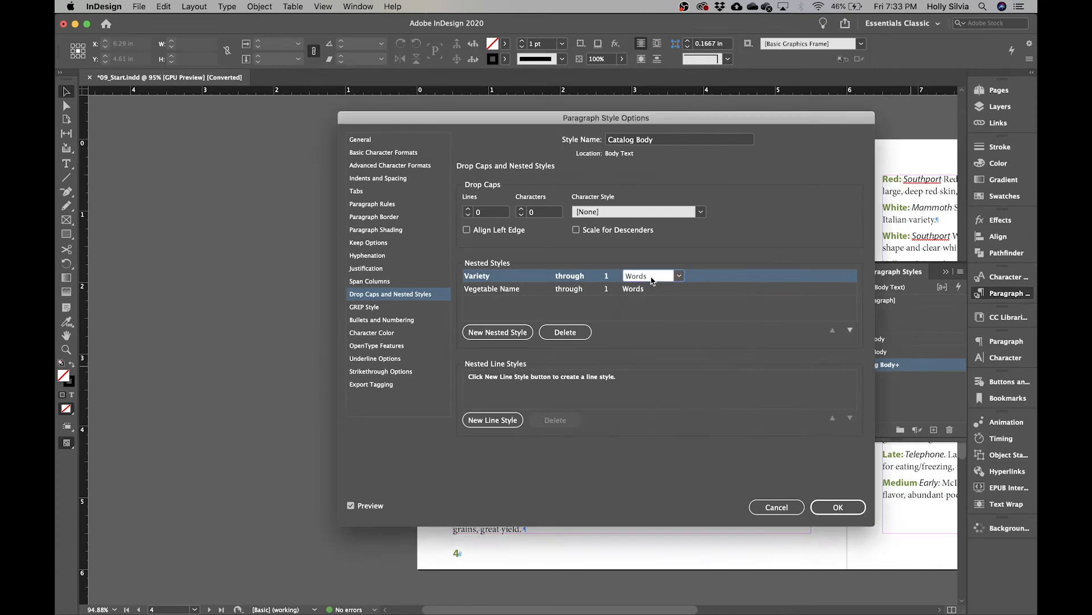
pyautogui.press('BackSpace')
pyautogui.press('BackSpace')
pyautogui.press('BackSpace')
pyautogui.press('BackSpace')
# Set the Vegetable Name nested style to apply up to 1 Sentences and accept the Catalog Body paragraph style changes
pyautogui.click(567, 296)
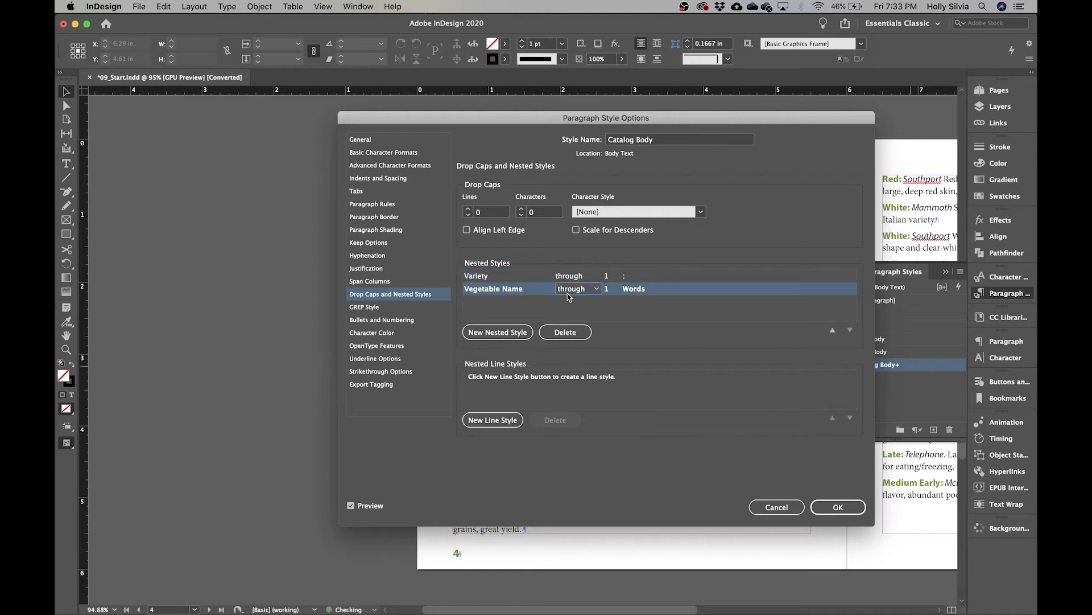
pyautogui.click(596, 291)
pyautogui.click(592, 317)
pyautogui.click(644, 291)
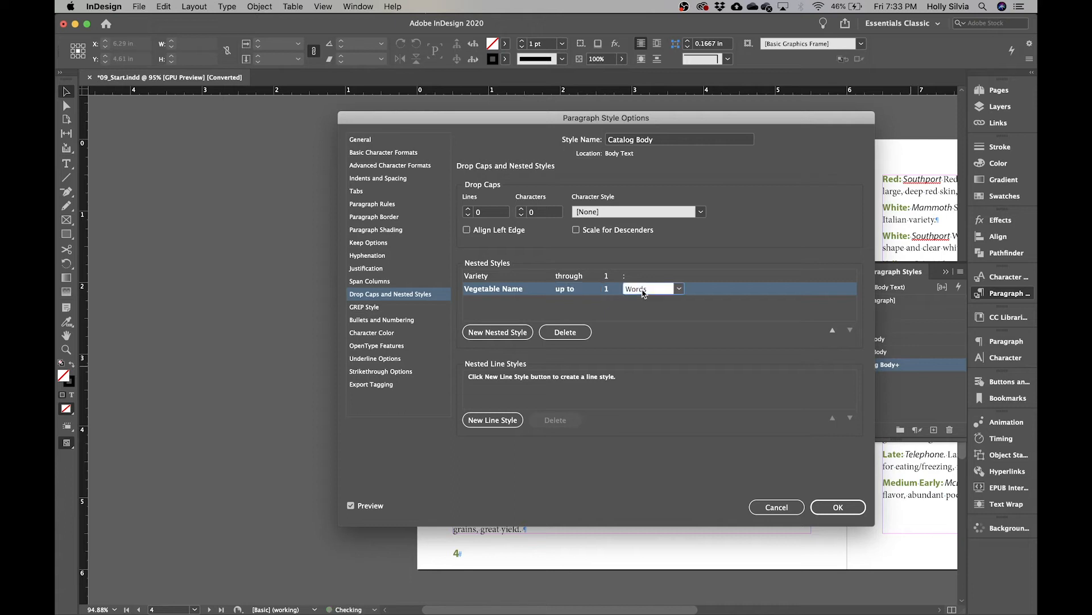
pyautogui.click(680, 289)
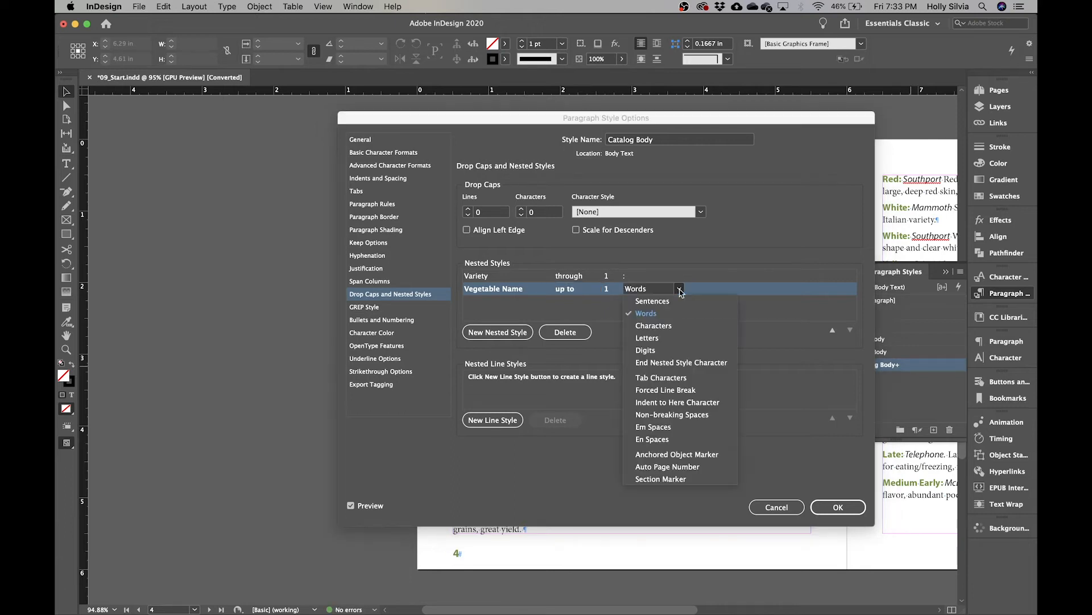
pyautogui.click(653, 301)
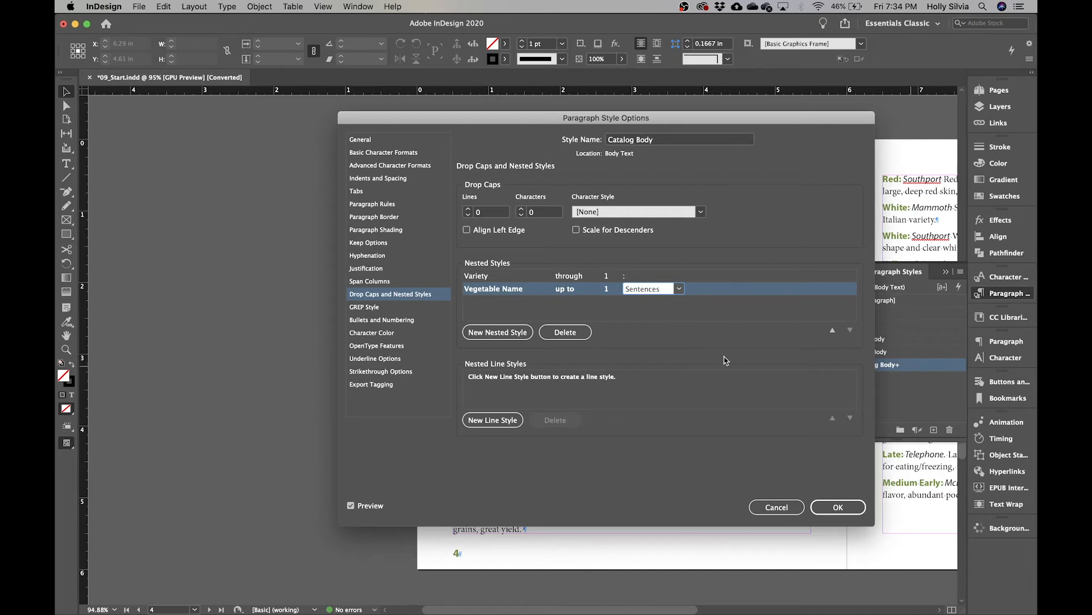
pyautogui.click(836, 508)
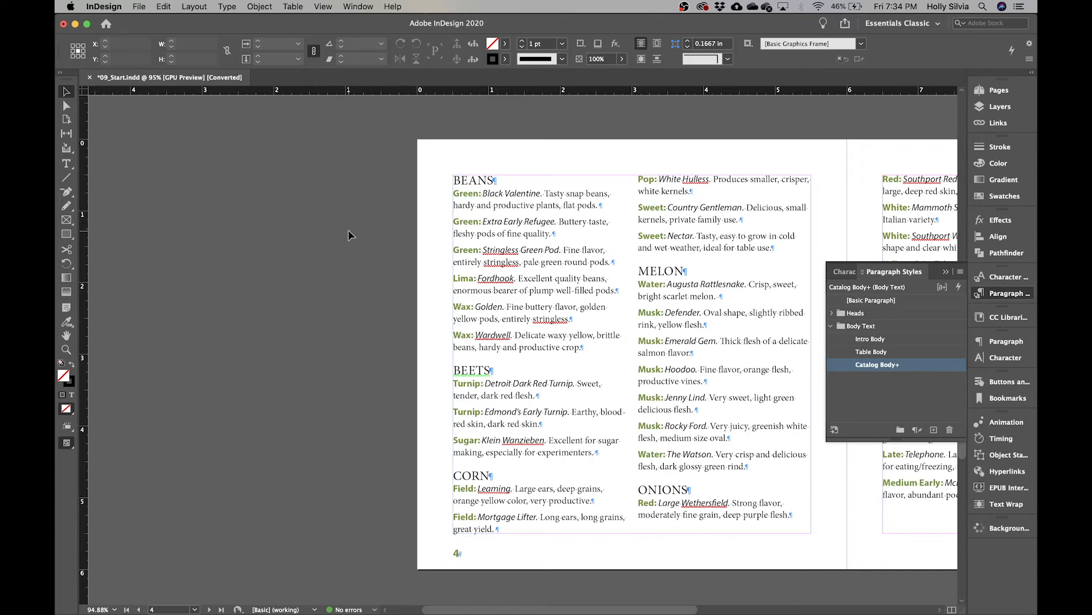
# Apply a drop shadow with the default settings to the "Urban Oasis Gardens" title on page 1
pyautogui.click(999, 91)
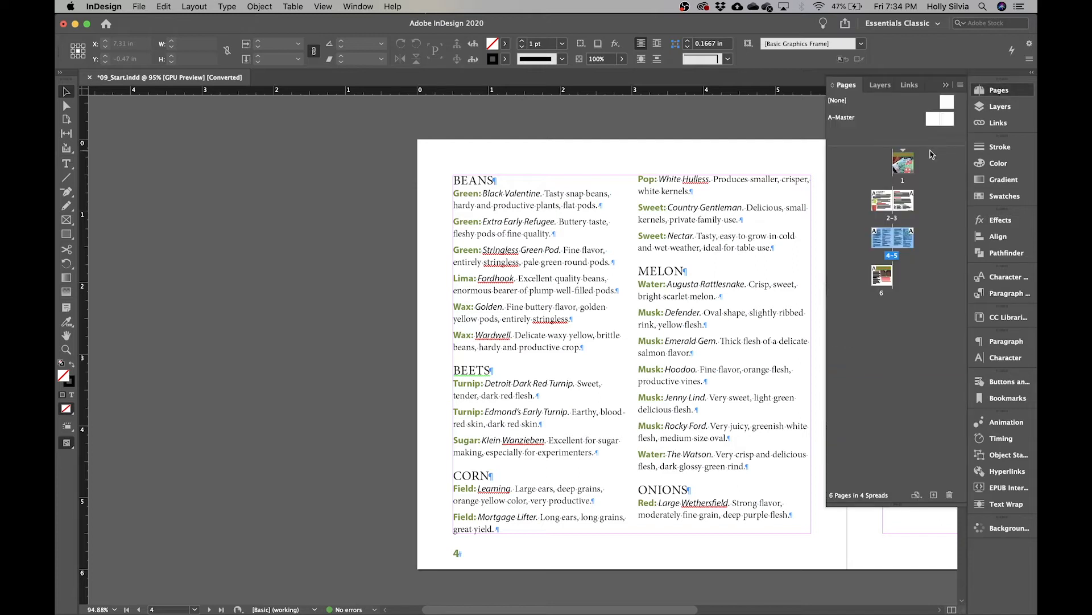
pyautogui.doubleClick(911, 165)
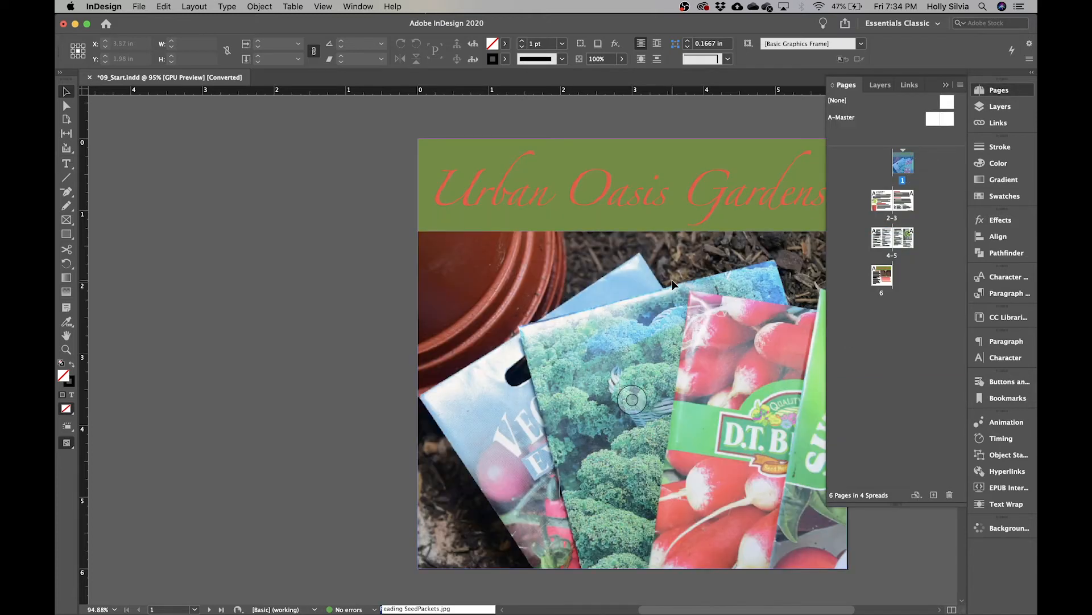
pyautogui.hscroll(4, 673, 284)
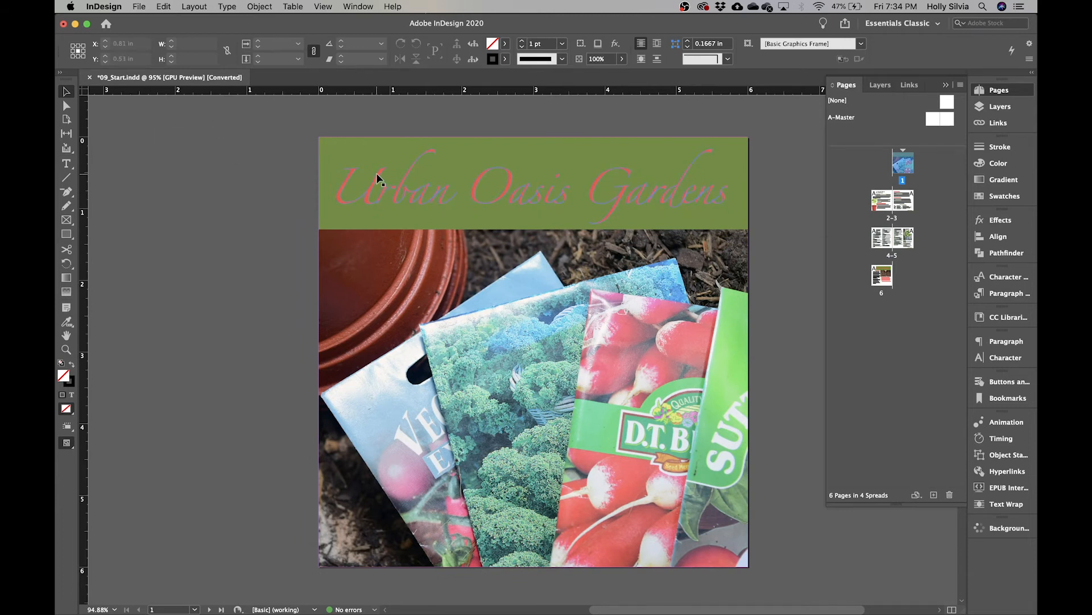
pyautogui.click(377, 174)
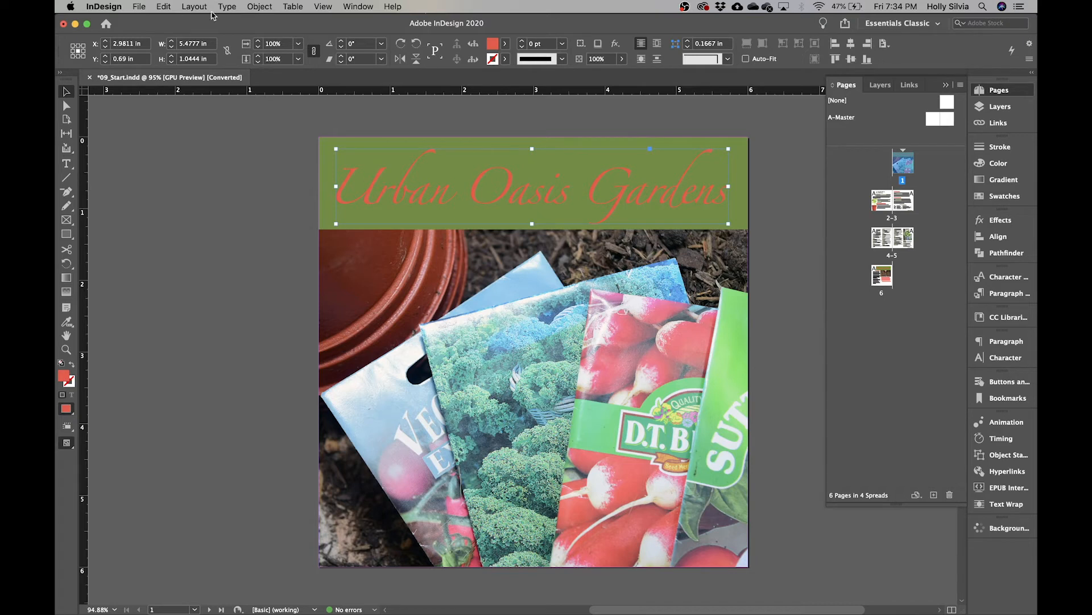
pyautogui.click(265, 8)
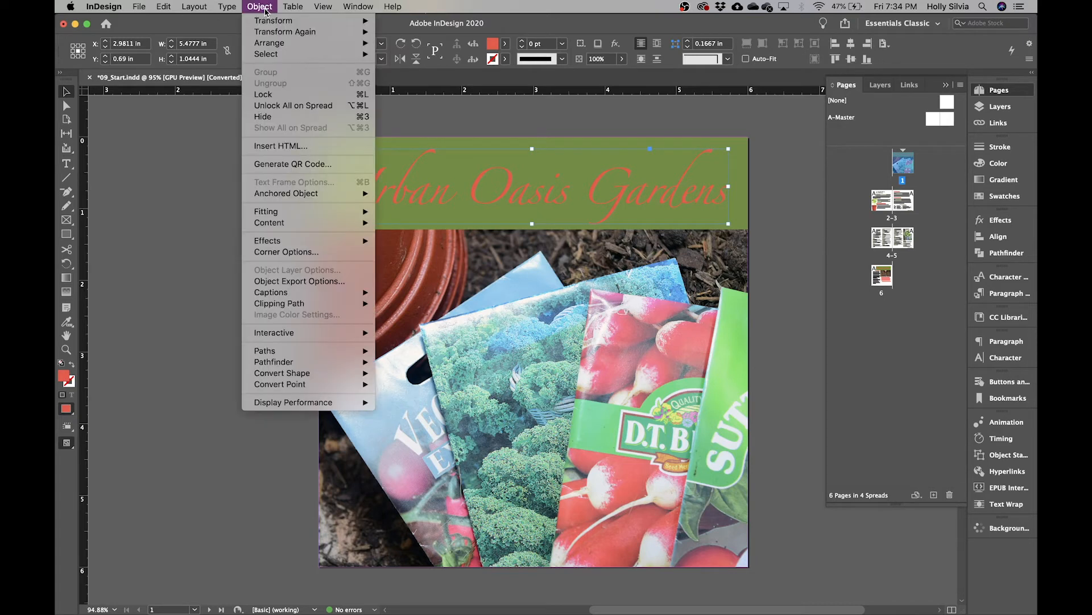
pyautogui.moveTo(364, 245)
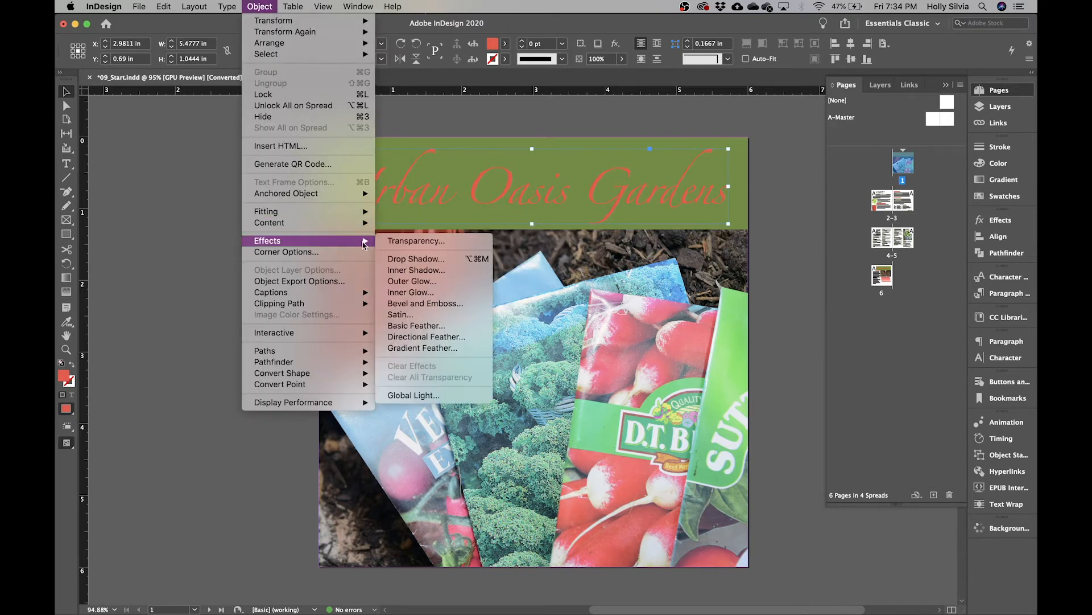
pyautogui.click(415, 259)
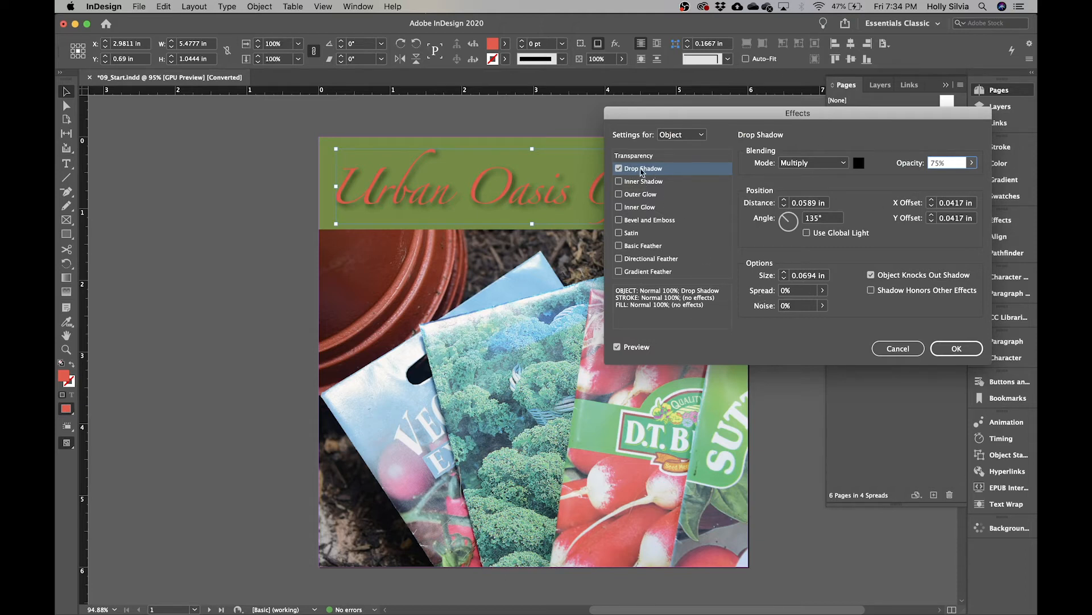
pyautogui.click(956, 347)
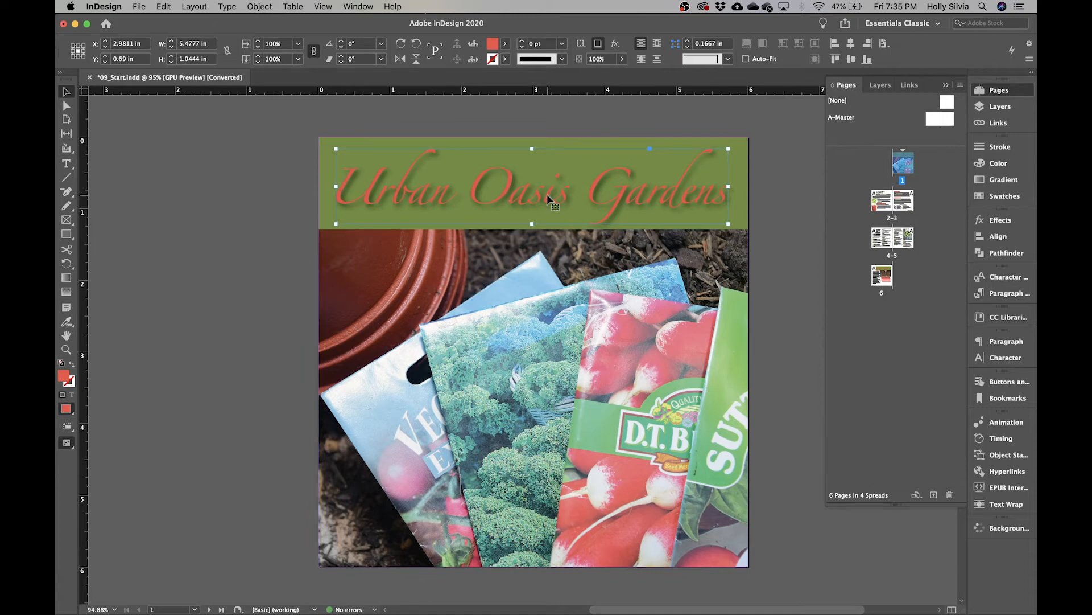
# Create an object style named Drop Shadow from the selected title and apply it to the selection
pyautogui.click(354, 7)
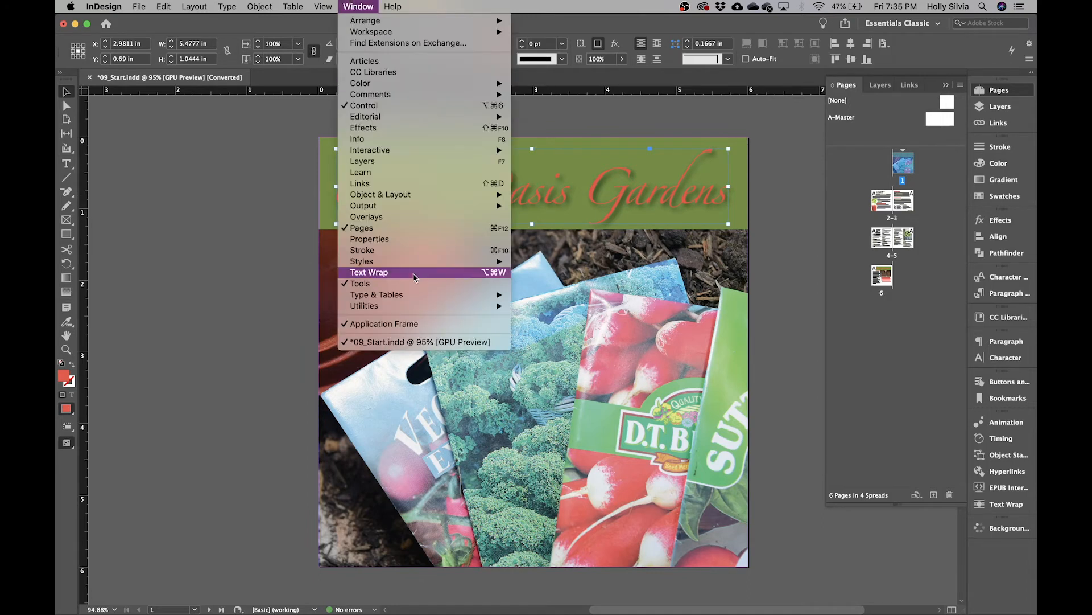
pyautogui.moveTo(419, 265)
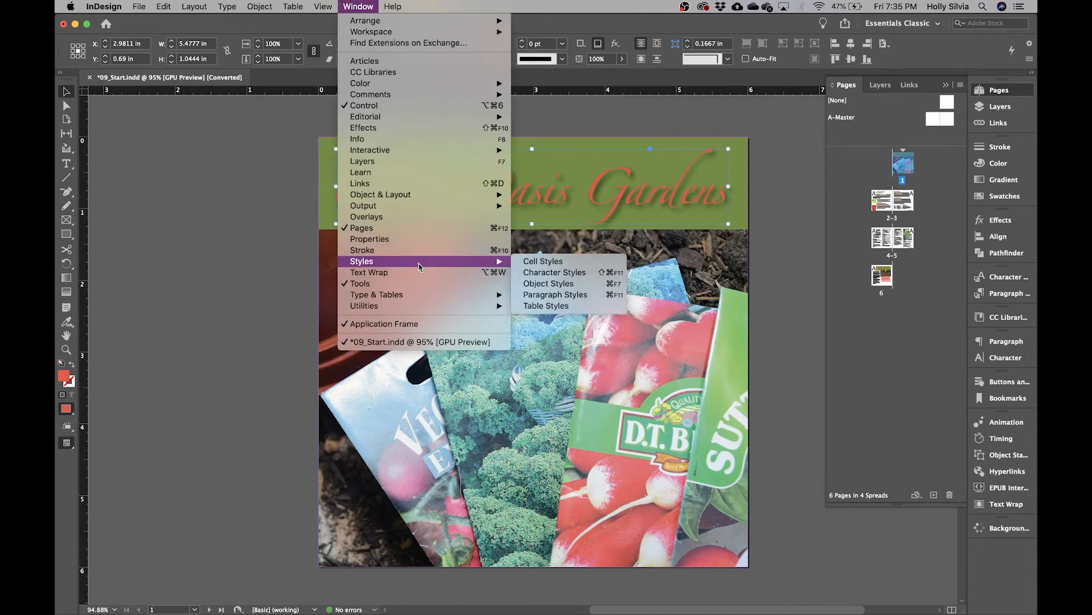
pyautogui.click(561, 283)
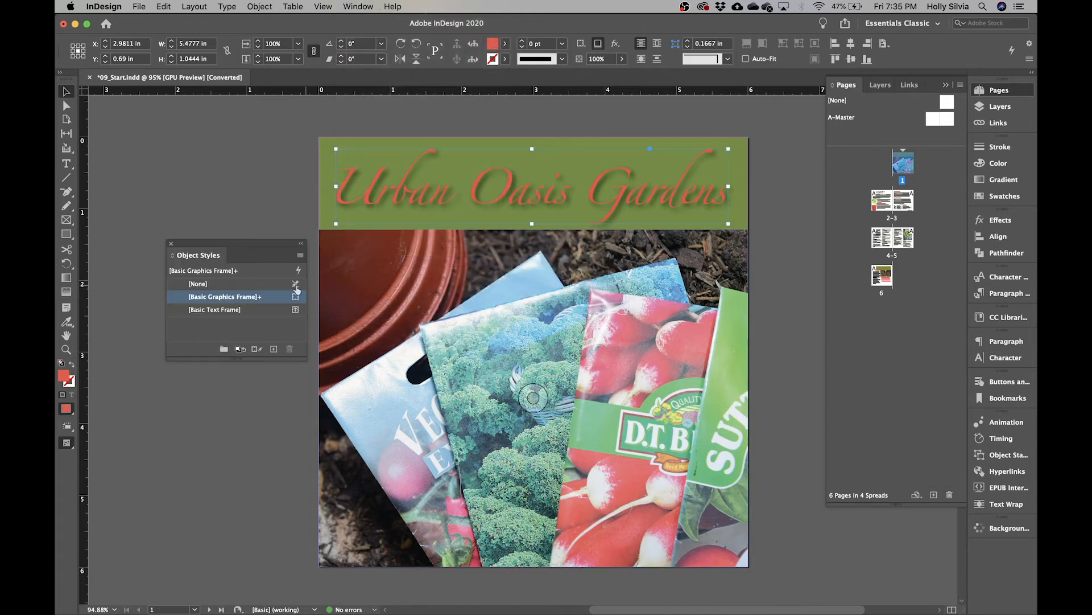
pyautogui.keyDown('alt'); pyautogui.click(275, 350); pyautogui.keyUp('alt')
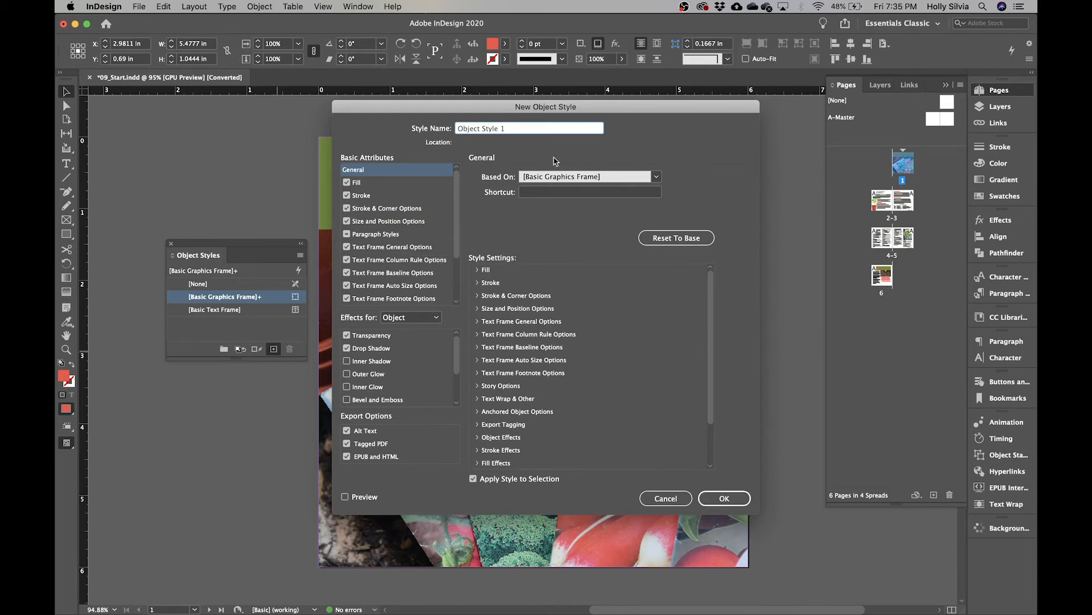
pyautogui.moveTo(511, 129); pyautogui.dragTo(444, 131)
pyautogui.write('D')
pyautogui.press('BackSpace')
pyautogui.write('Drop Shadow')
pyautogui.click(722, 501)
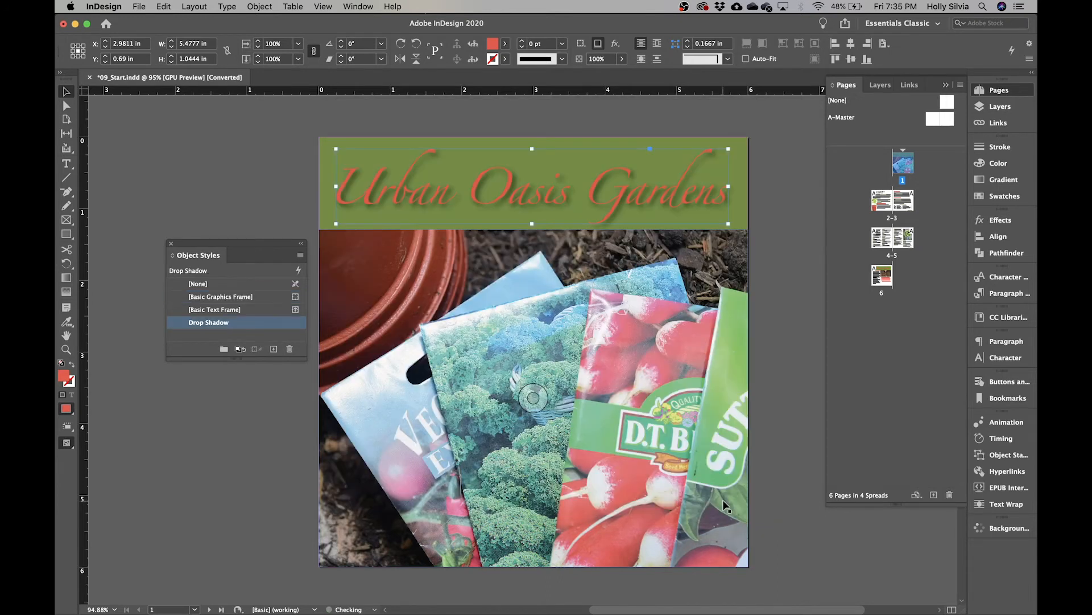
# Apply the Drop Shadow object style to the "How to Grow" title on page 6
pyautogui.doubleClick(886, 282)
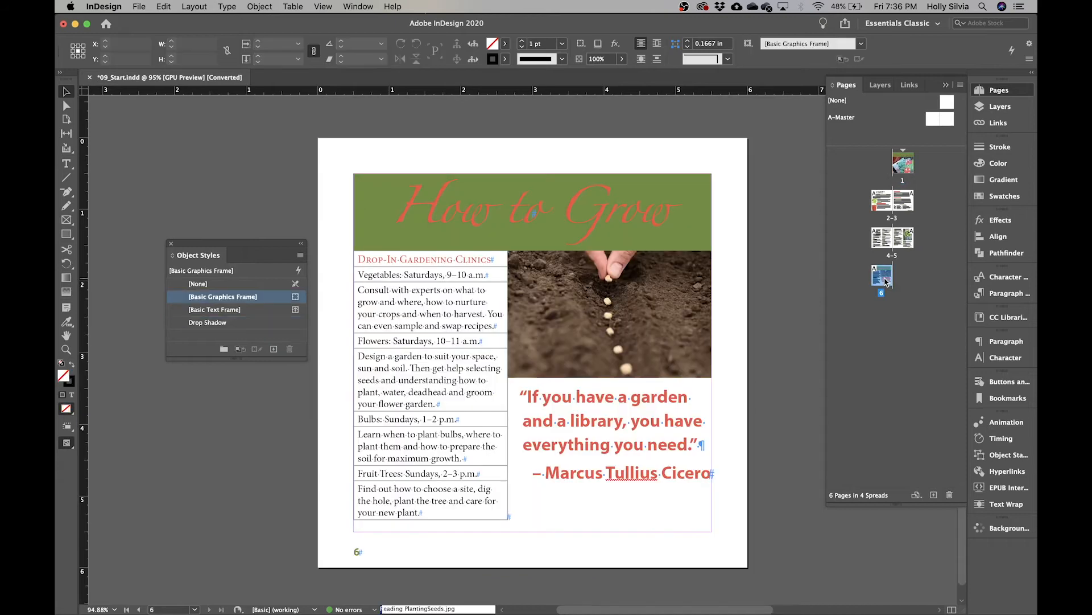
pyautogui.click(434, 219)
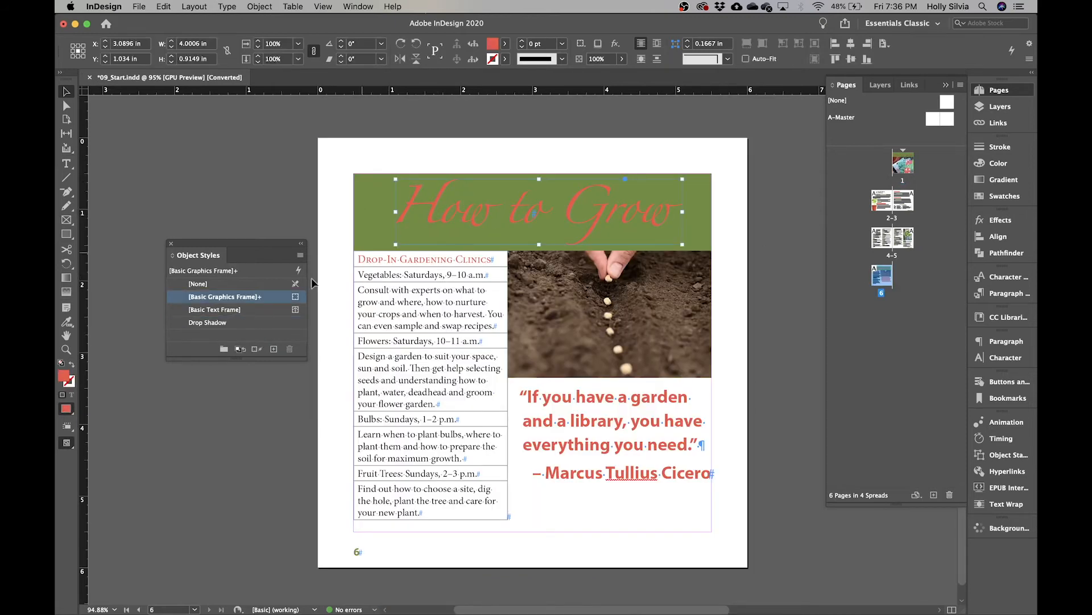
pyautogui.click(238, 323)
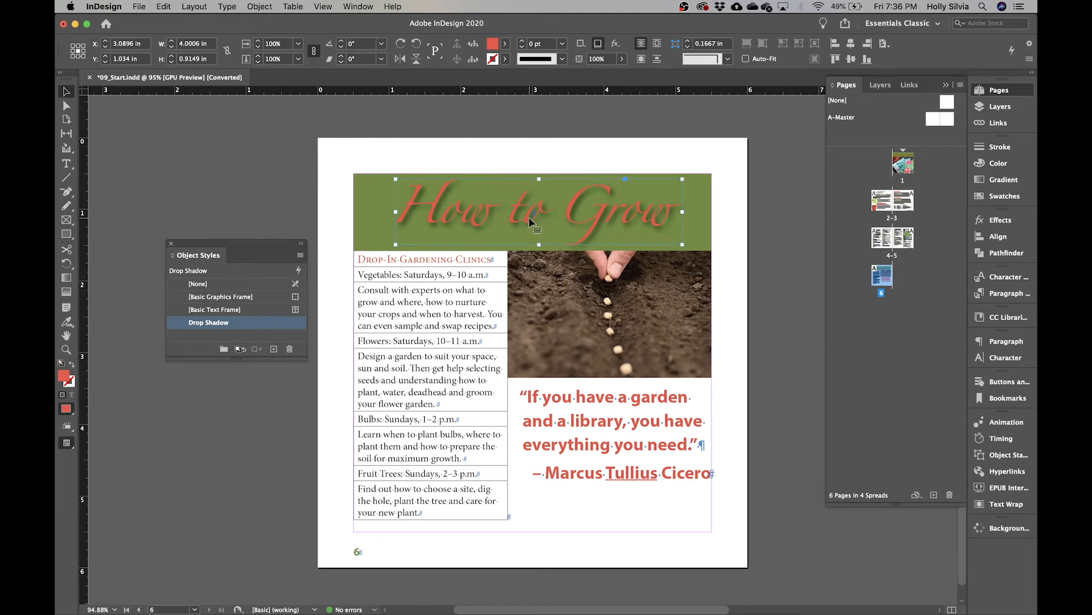
# Fill the header row of the Fabulous Flower Tips table on page 3 with the Green-Brightest color
pyautogui.doubleClick(903, 200)
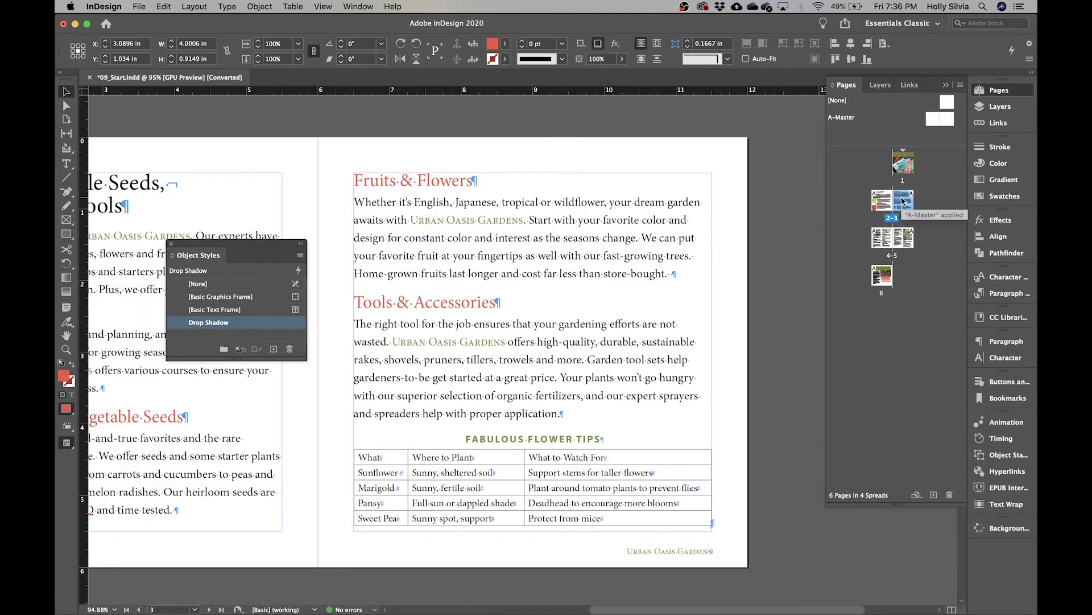
pyautogui.click(170, 246)
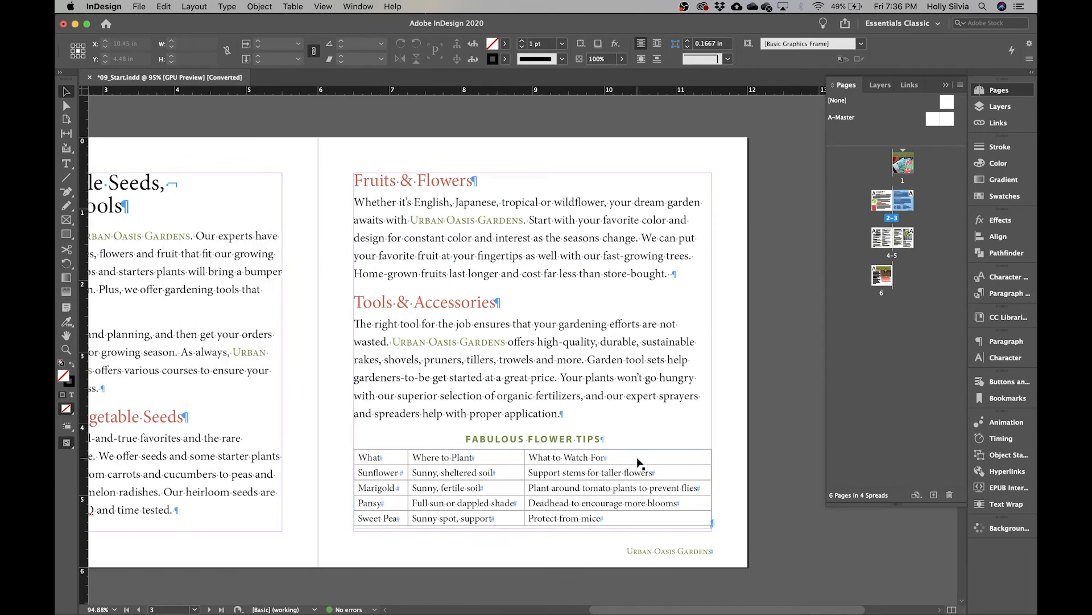
pyautogui.press('super+equal')
pyautogui.press('super+equal')
pyautogui.press('super+equal')
pyautogui.scroll(-5, 637, 463)
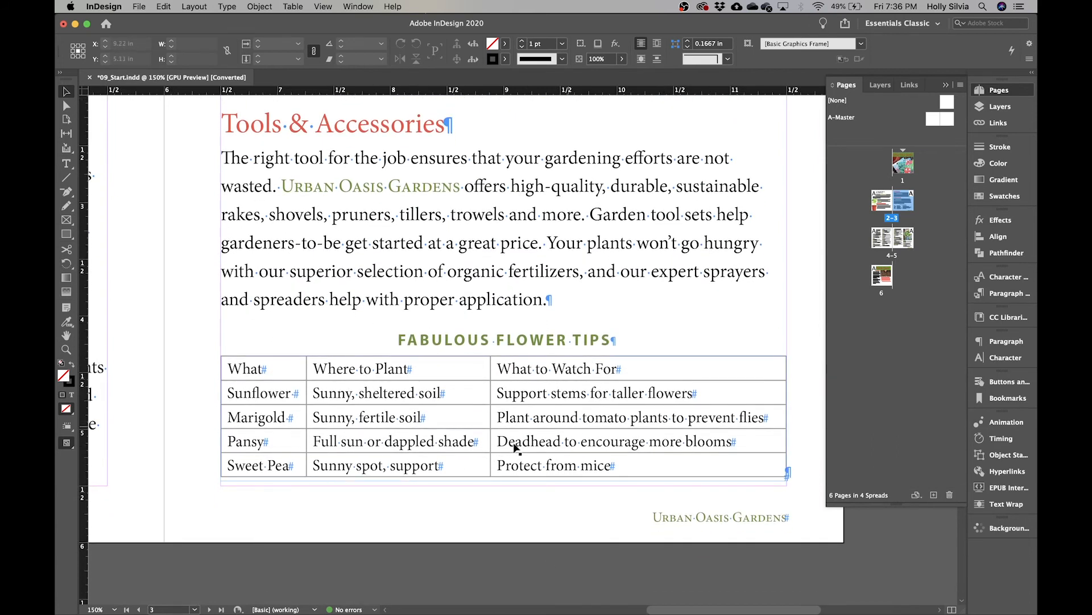
pyautogui.press('t')
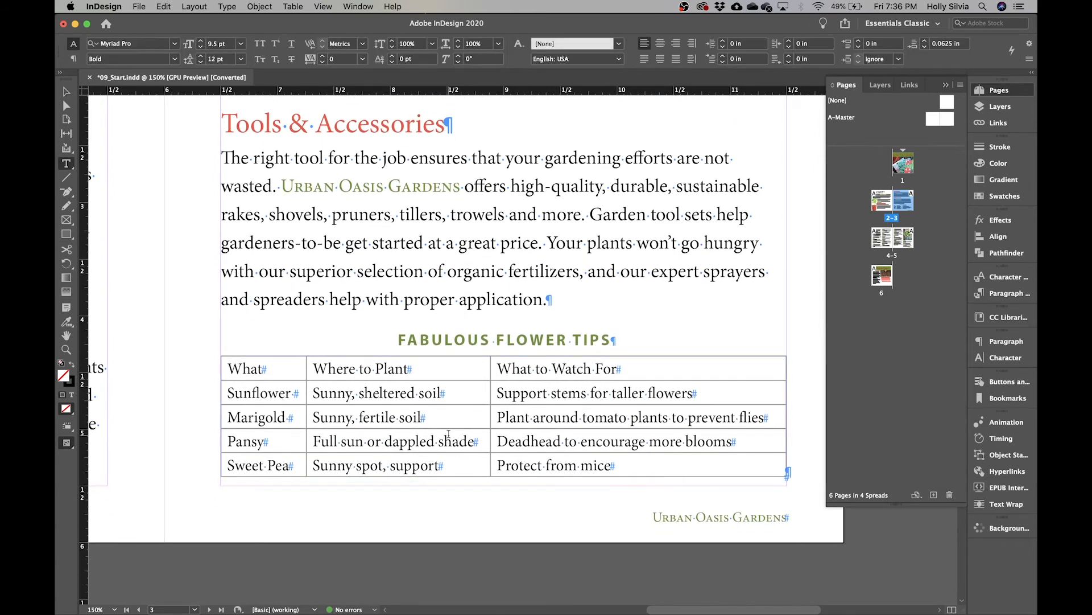
pyautogui.click(216, 368)
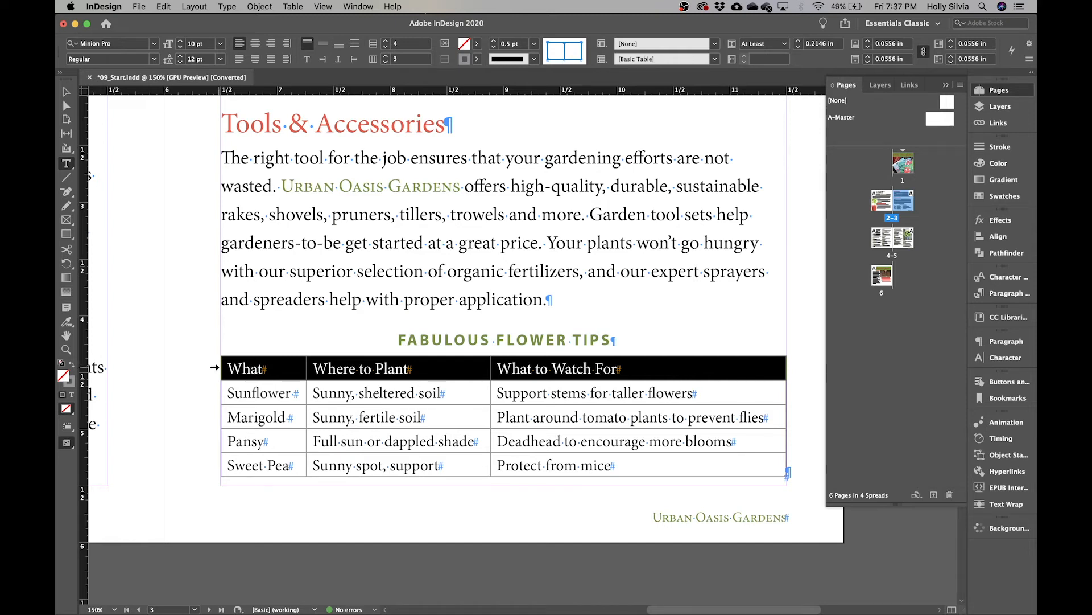
pyautogui.click(293, 6)
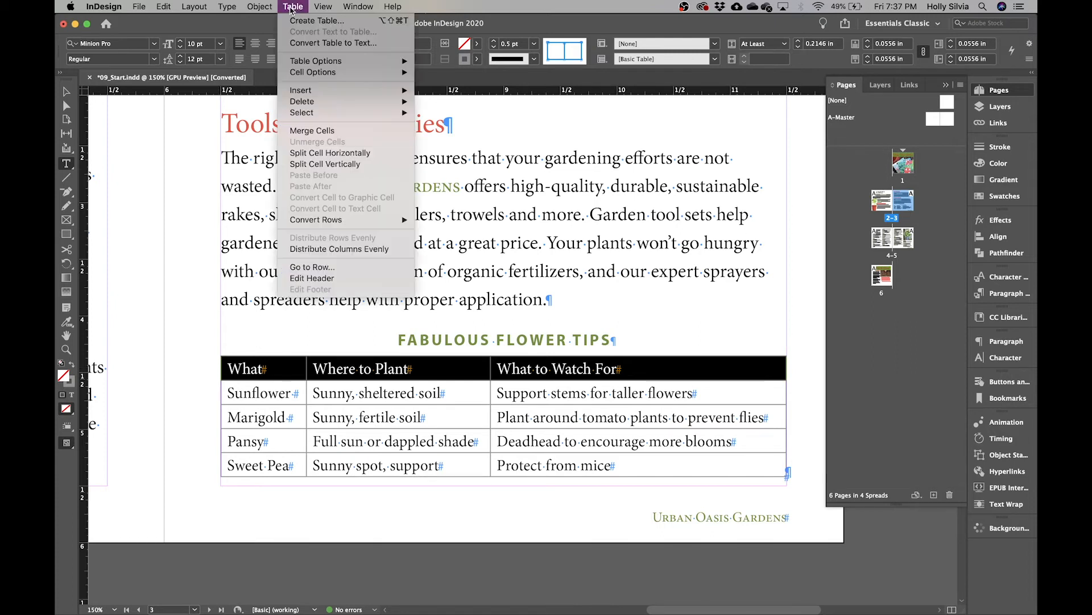
pyautogui.moveTo(373, 78)
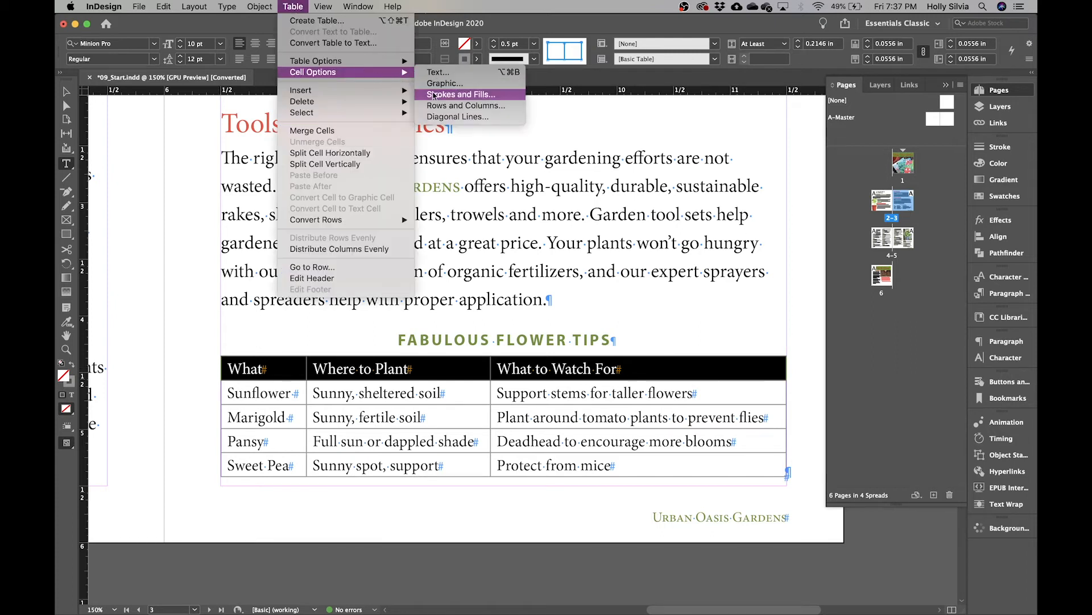
pyautogui.click(446, 97)
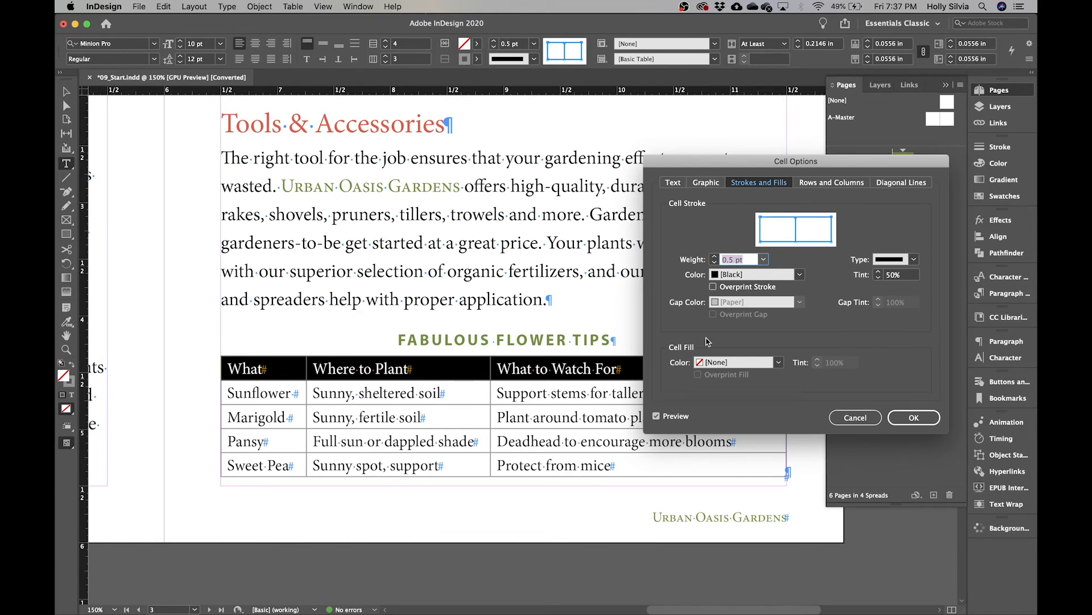
pyautogui.click(777, 363)
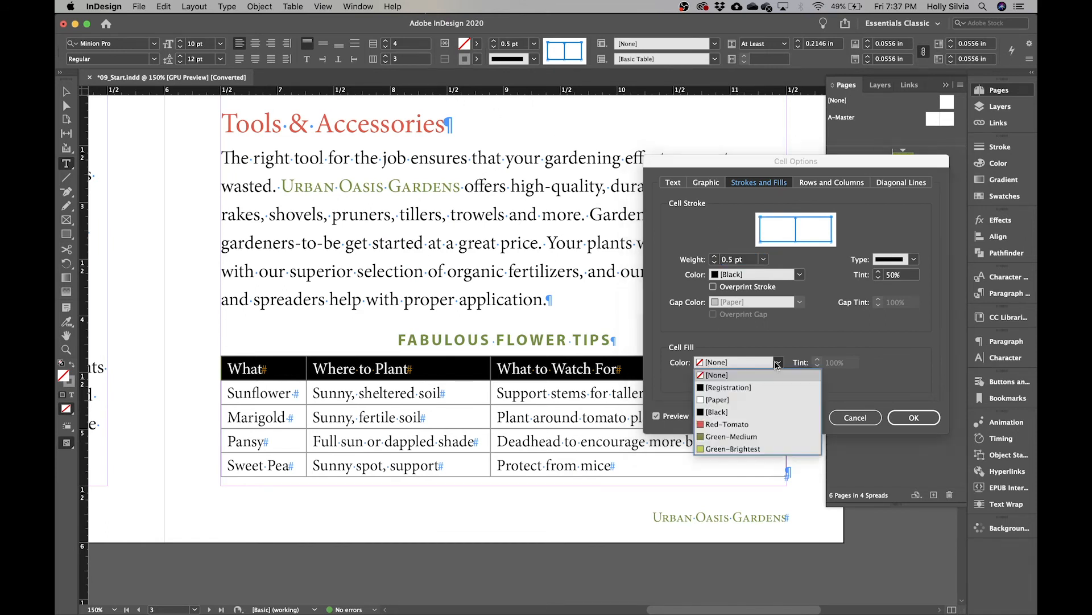
pyautogui.click(750, 450)
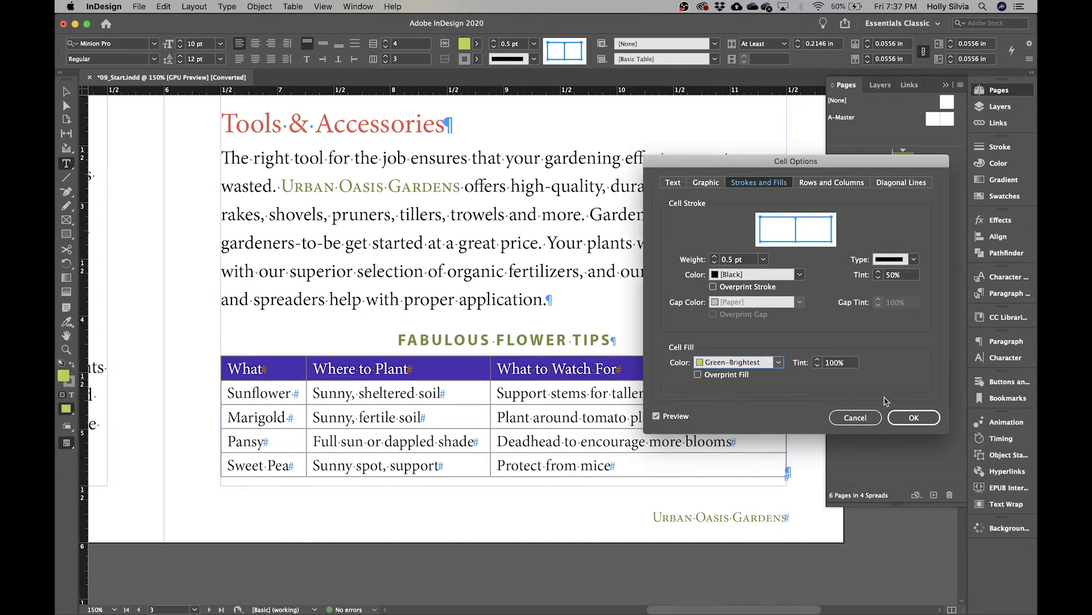
pyautogui.click(921, 421)
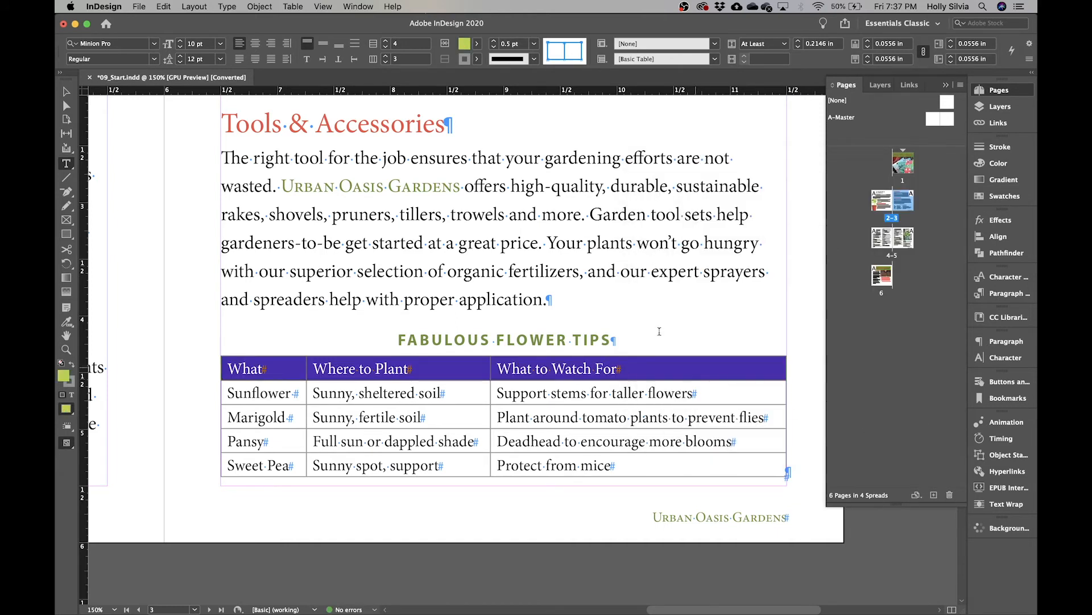
# Create a cell style named Table Head from the selected header row, using the Head 4 paragraph style
pyautogui.click(354, 11)
pyautogui.moveTo(438, 262)
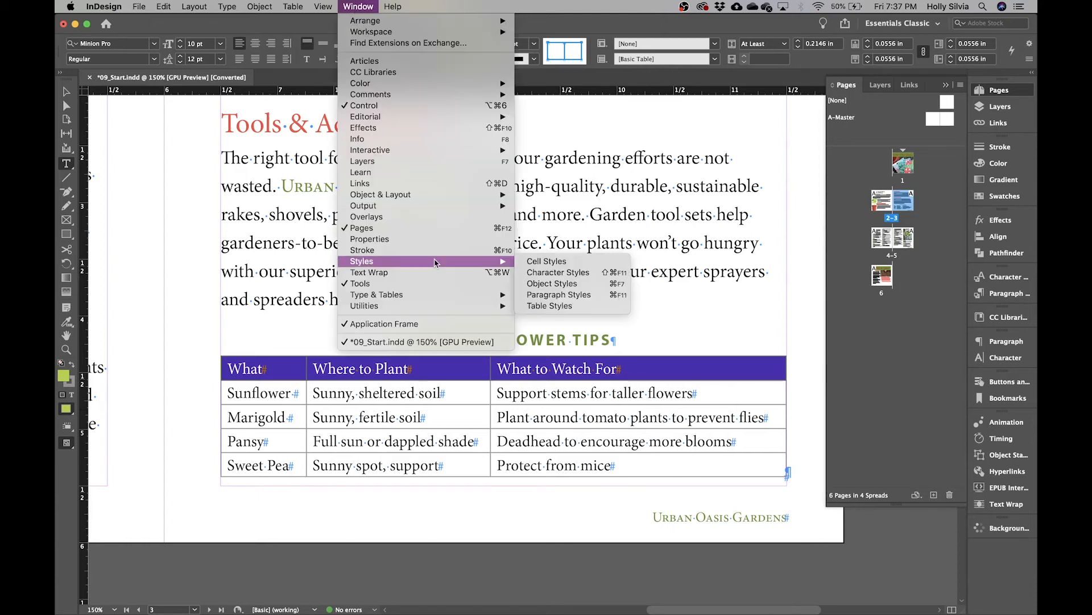
pyautogui.click(561, 263)
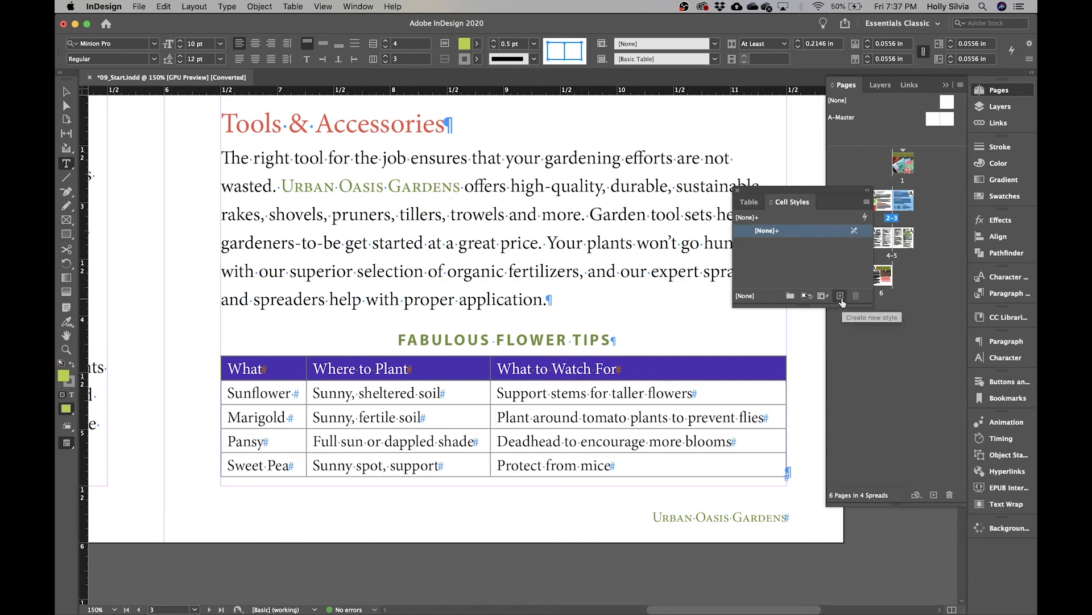
pyautogui.click(867, 202)
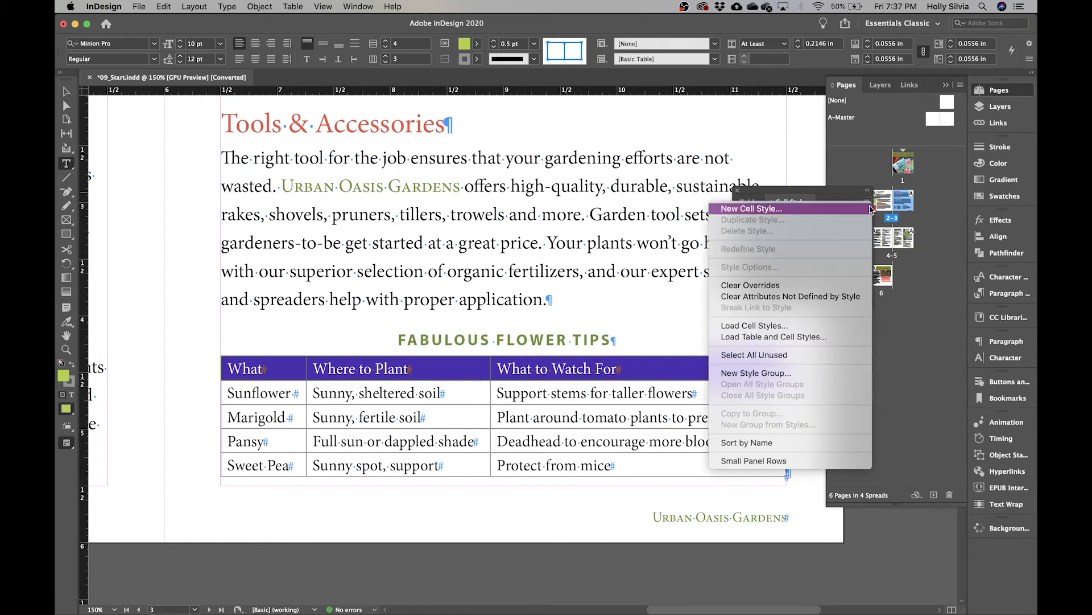
pyautogui.click(829, 212)
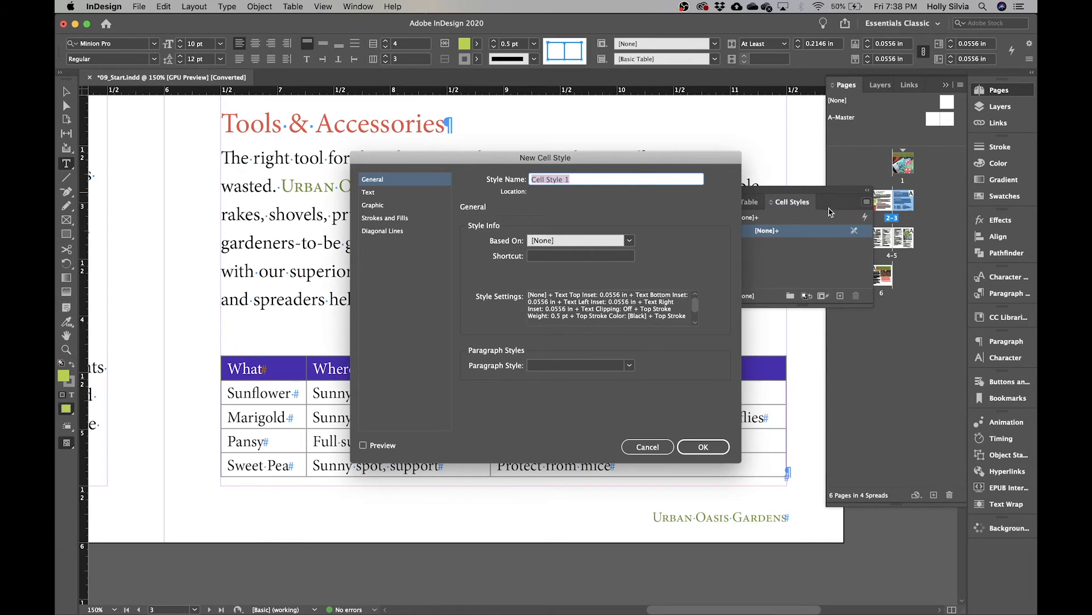
pyautogui.write('Table Head')
pyautogui.click(629, 365)
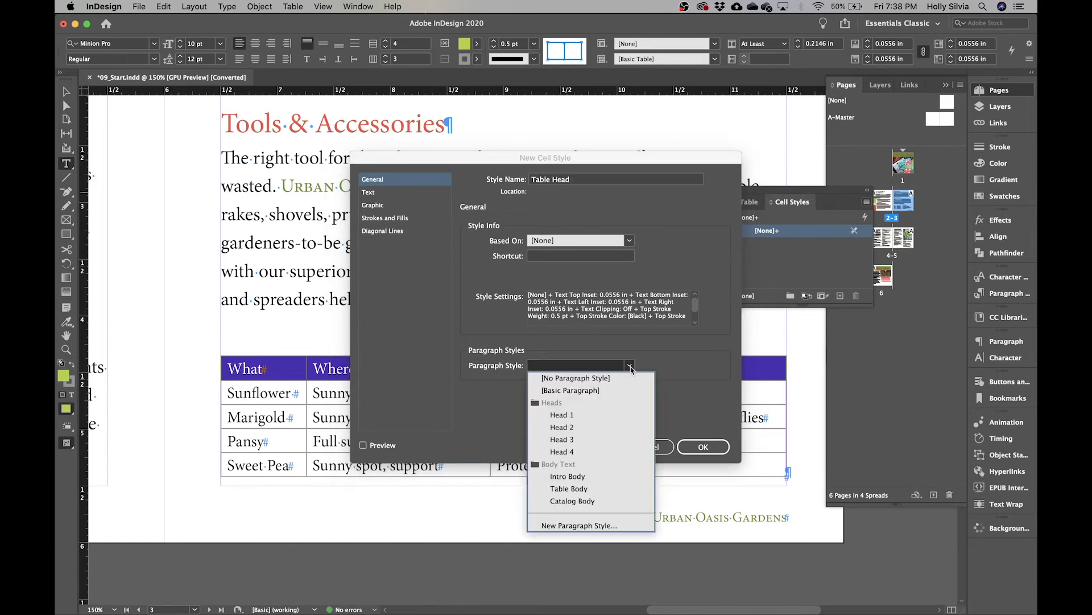
pyautogui.click(567, 452)
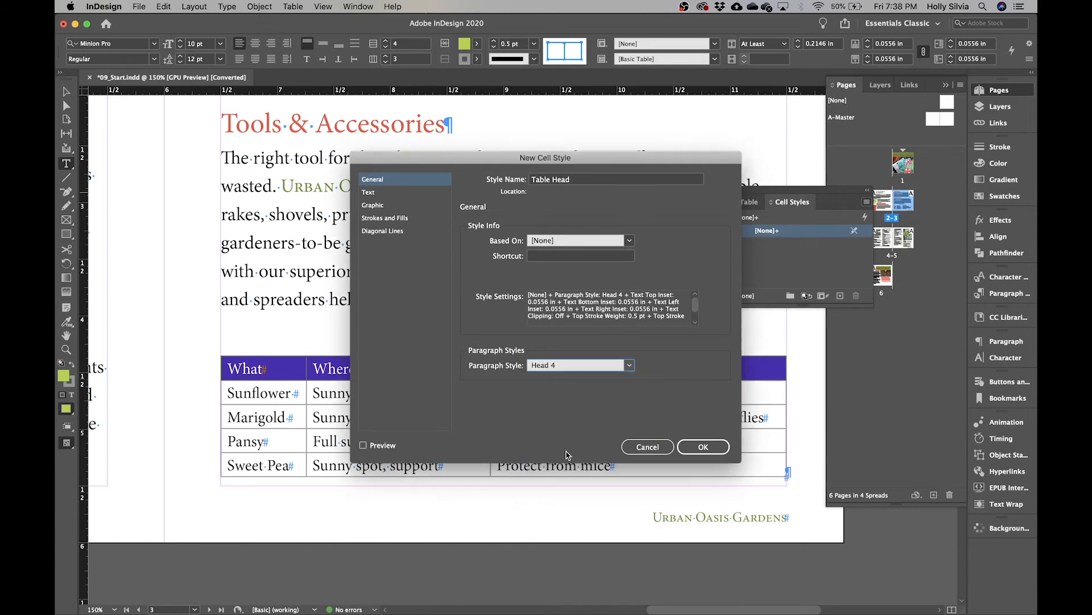
pyautogui.click(704, 446)
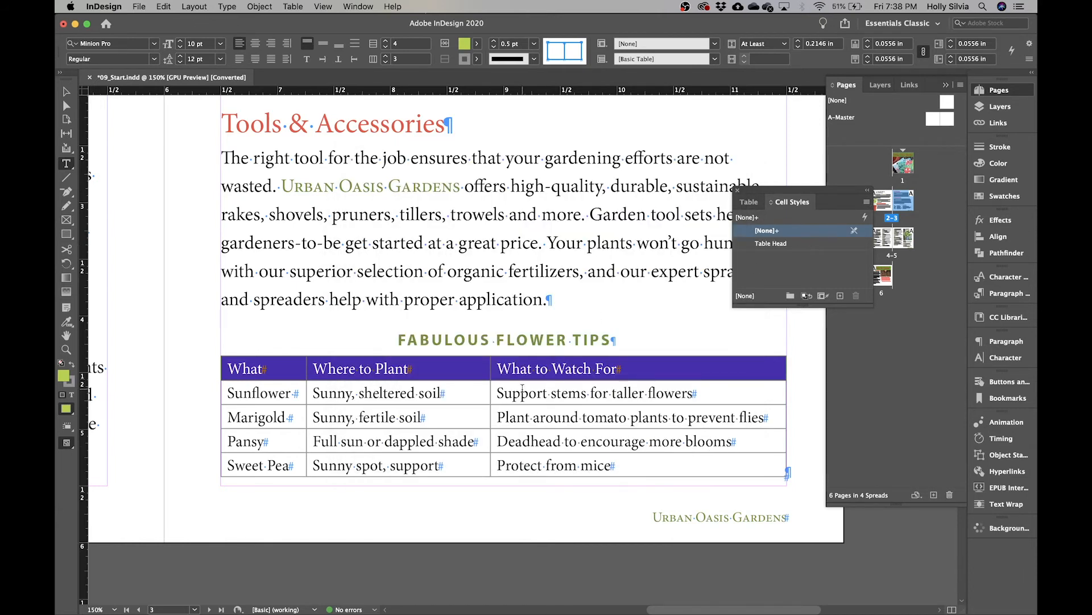
# Apply the Table Head cell style to the flower tips header row, clear its overrides, and deselect the table
pyautogui.click(805, 245)
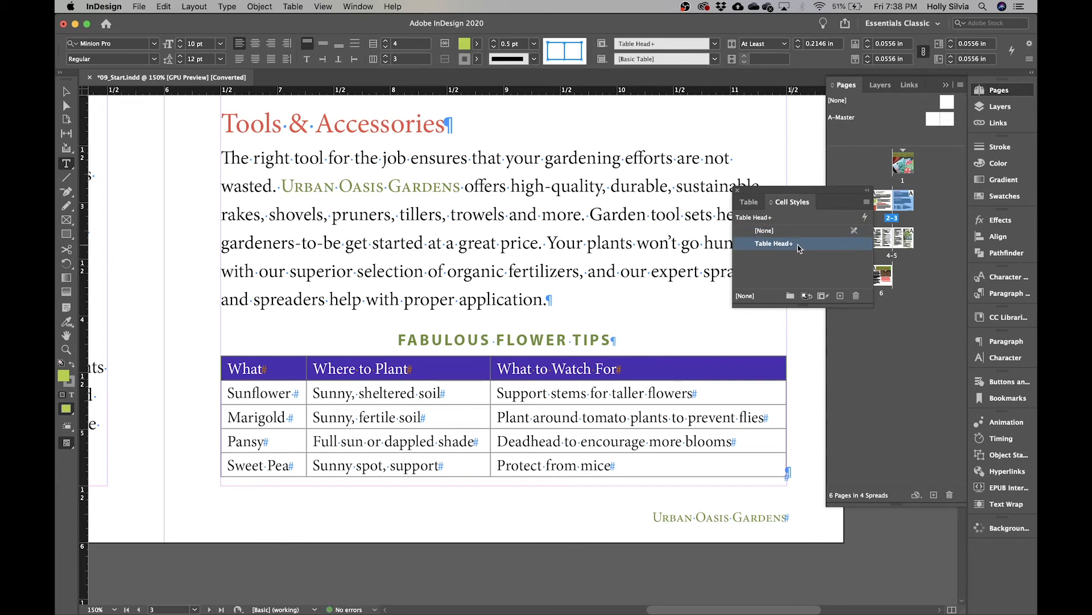
pyautogui.keyDown('alt'); pyautogui.click(819, 248); pyautogui.keyUp('alt')
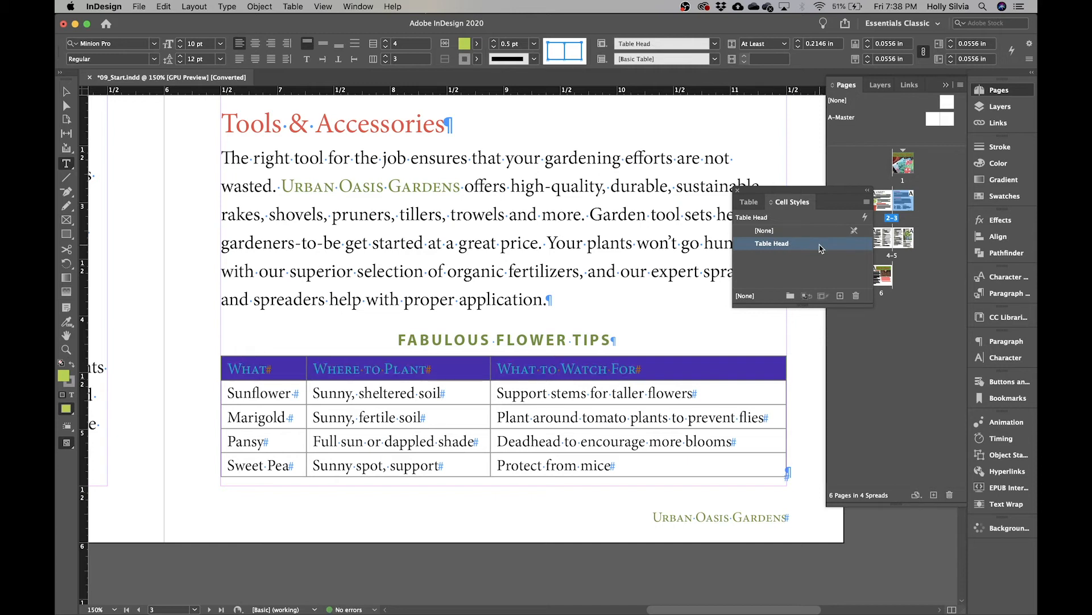
pyautogui.click(866, 202)
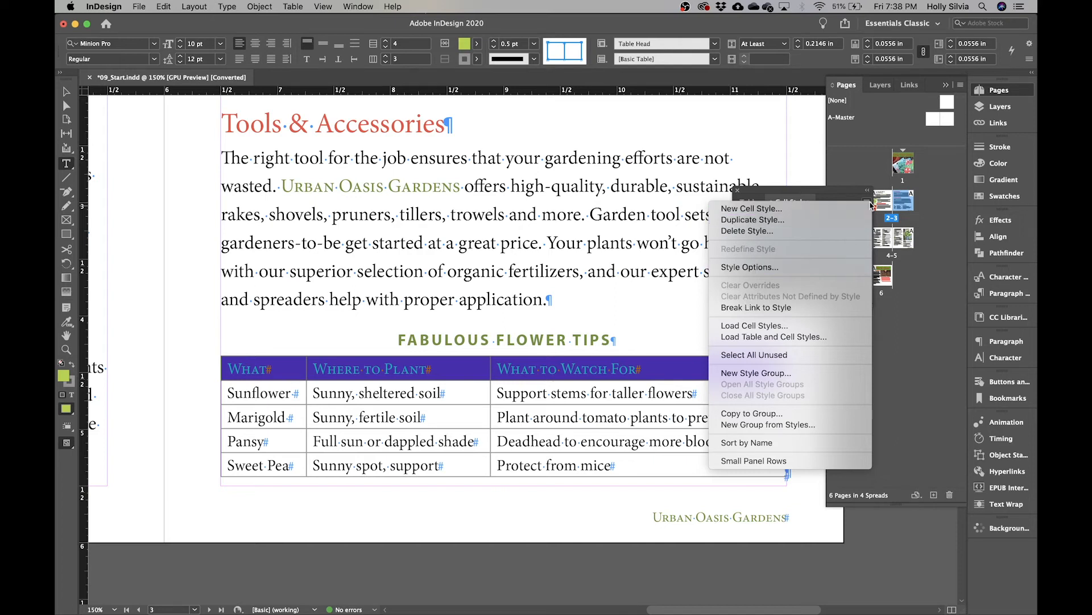
pyautogui.click(865, 202)
pyautogui.click(66, 91)
pyautogui.click(509, 589)
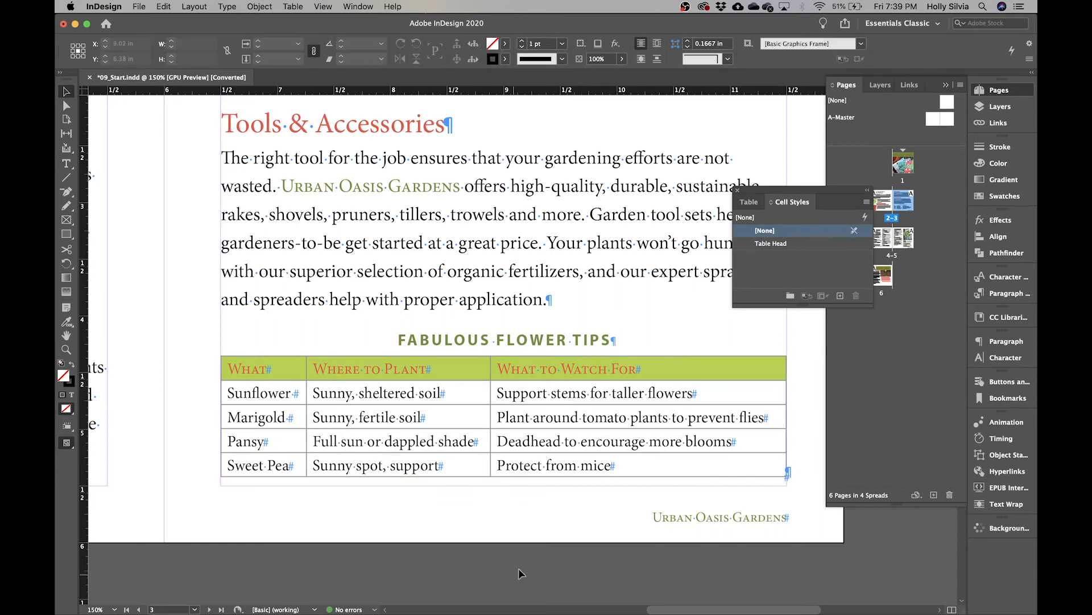
# Group the table styles with the cell styles and define a table style named Garden Table using Table Head for header rows
pyautogui.click(362, 6)
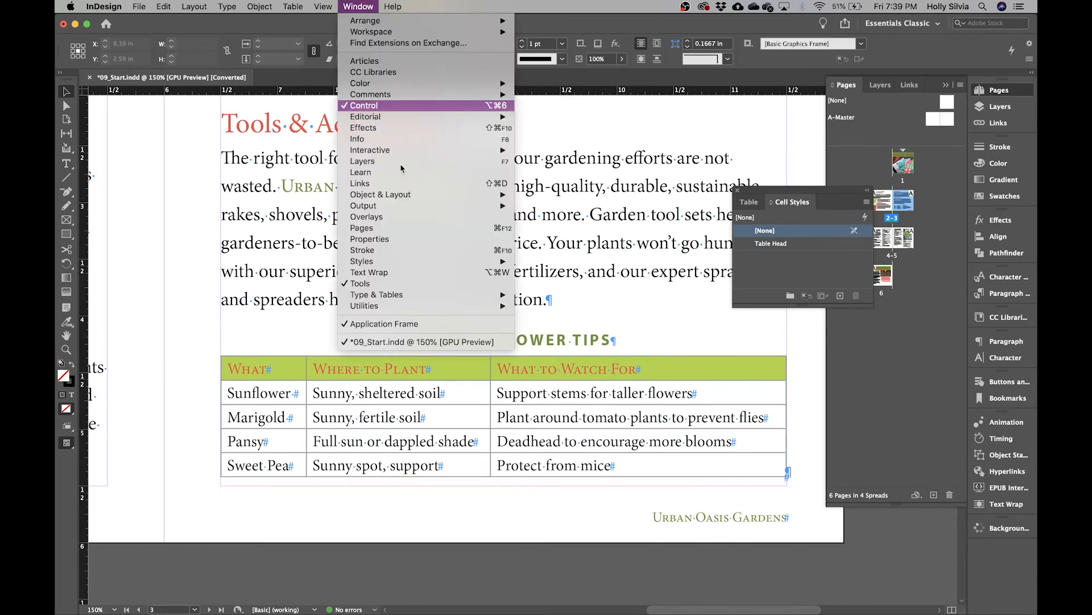
pyautogui.moveTo(489, 261)
pyautogui.click(572, 307)
pyautogui.moveTo(592, 198); pyautogui.dragTo(836, 203)
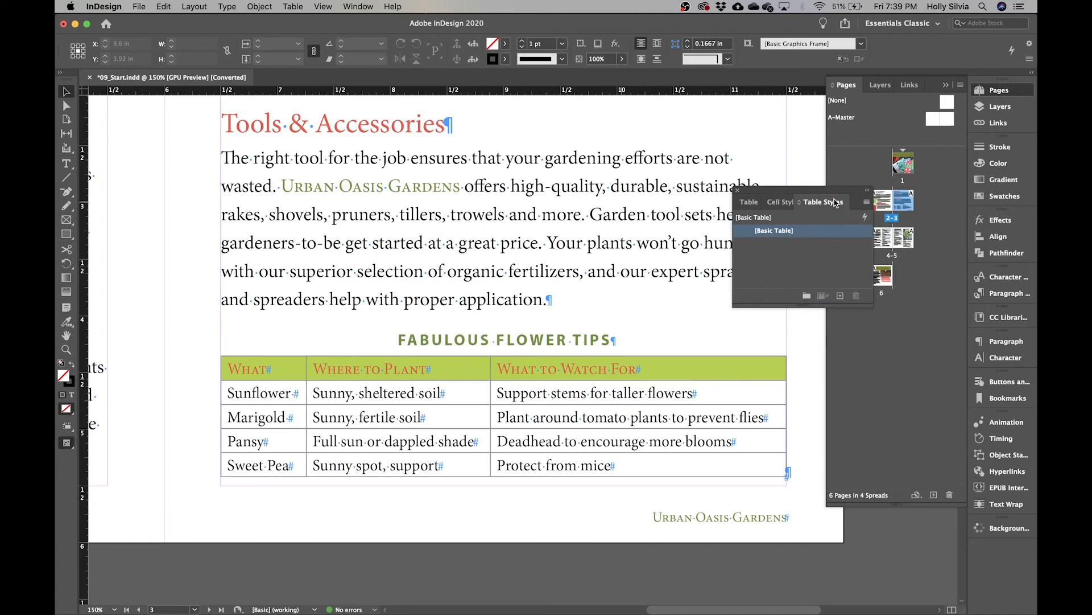
pyautogui.keyDown('alt'); pyautogui.click(841, 296); pyautogui.keyUp('alt')
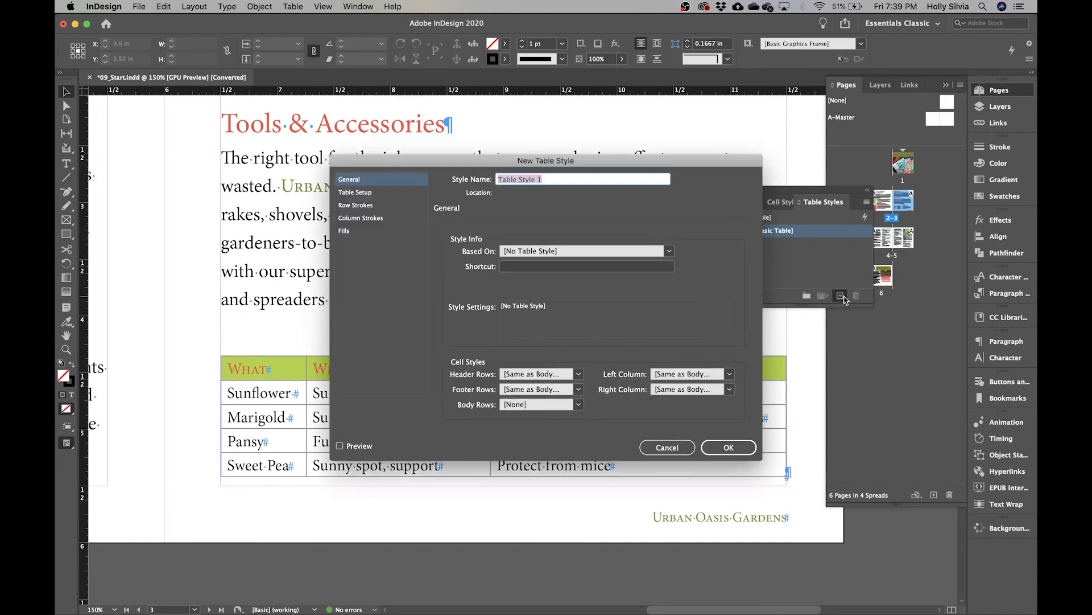
pyautogui.write('Gardne')
pyautogui.press('BackSpace')
pyautogui.press('BackSpace')
pyautogui.write('en Table')
pyautogui.click(577, 374)
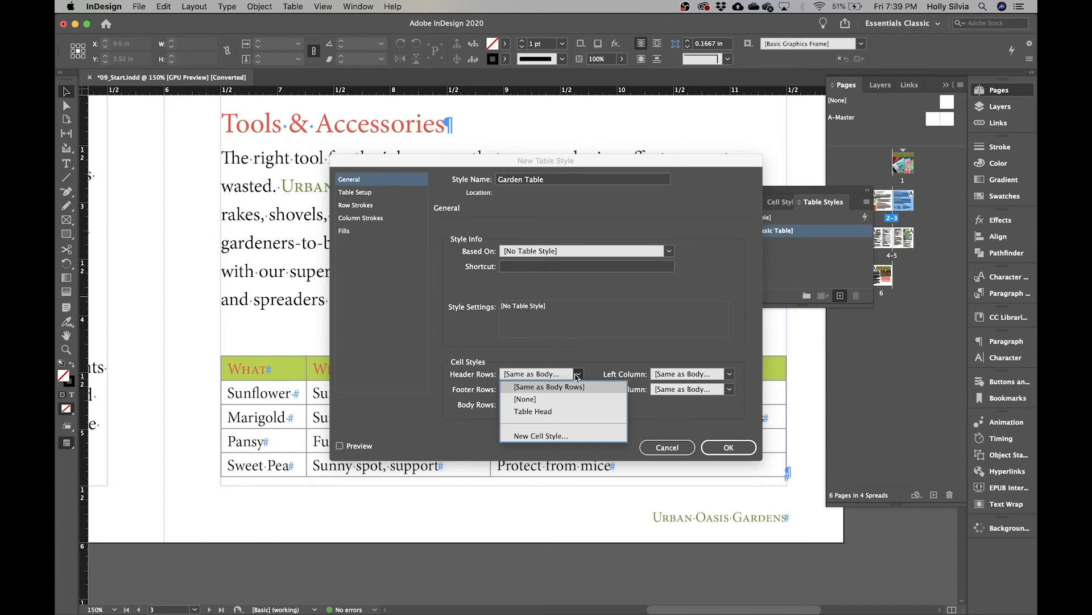
pyautogui.click(533, 411)
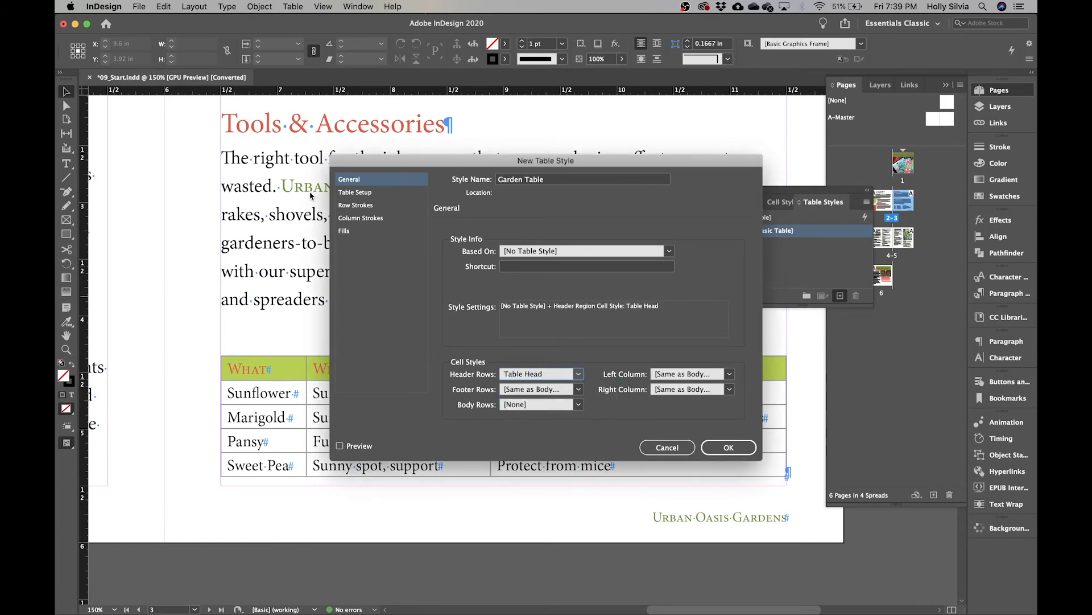
# Give the Garden Table style an Every Other Row fill alternating [Paper] with Green-Brightest at 30% tint, and save the style
pyautogui.click(358, 232)
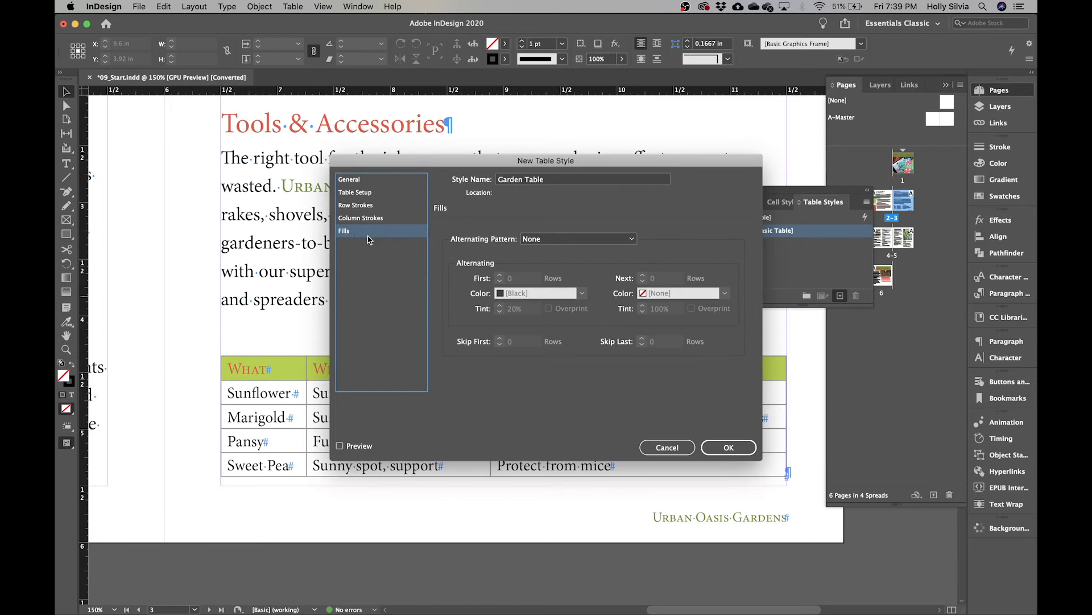
pyautogui.click(553, 239)
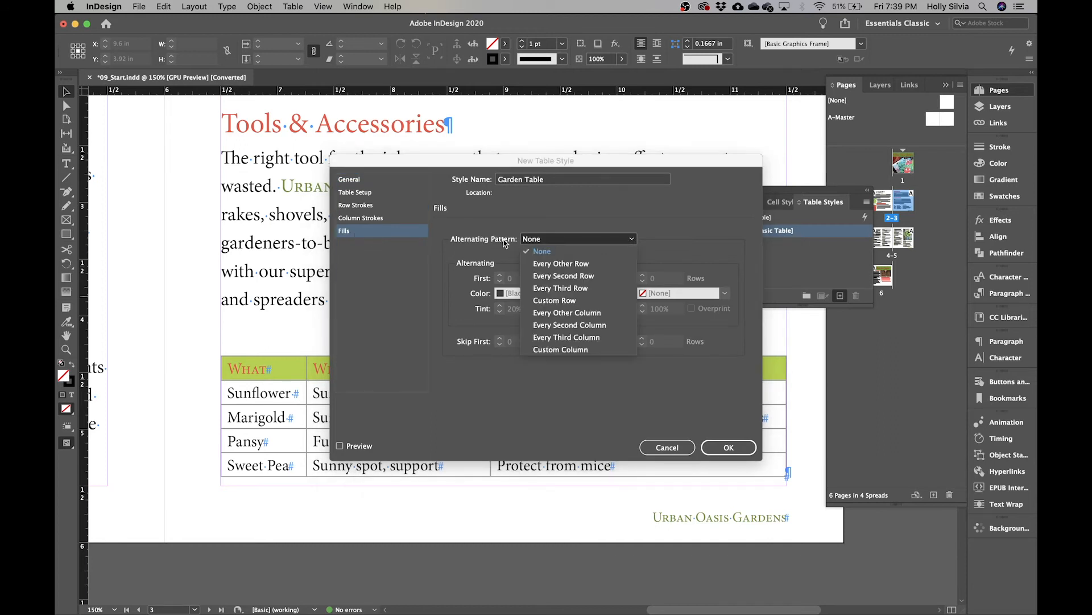
pyautogui.click(562, 264)
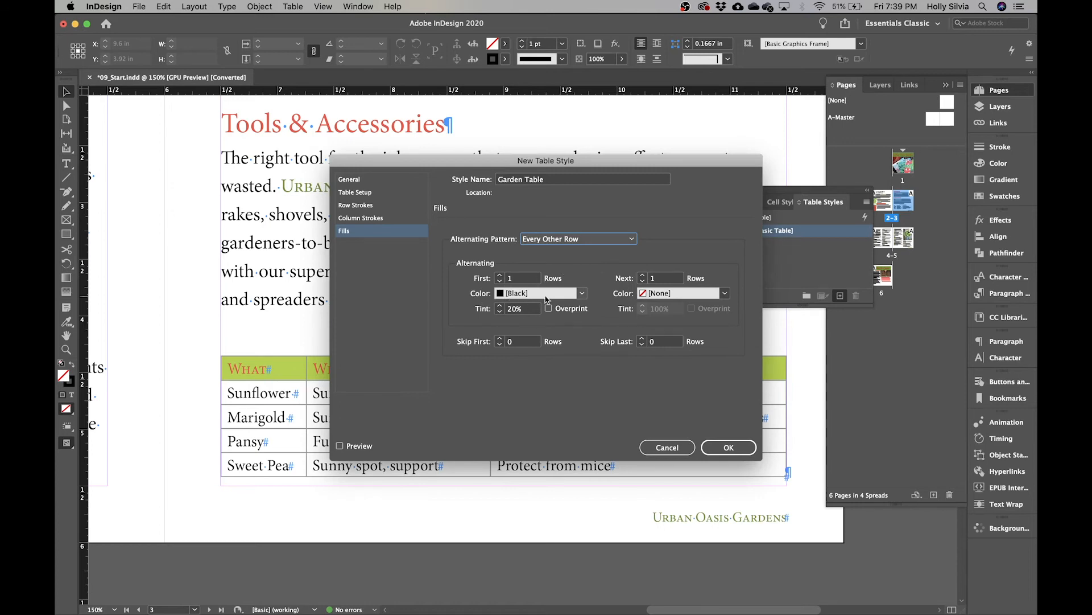
pyautogui.click(582, 293)
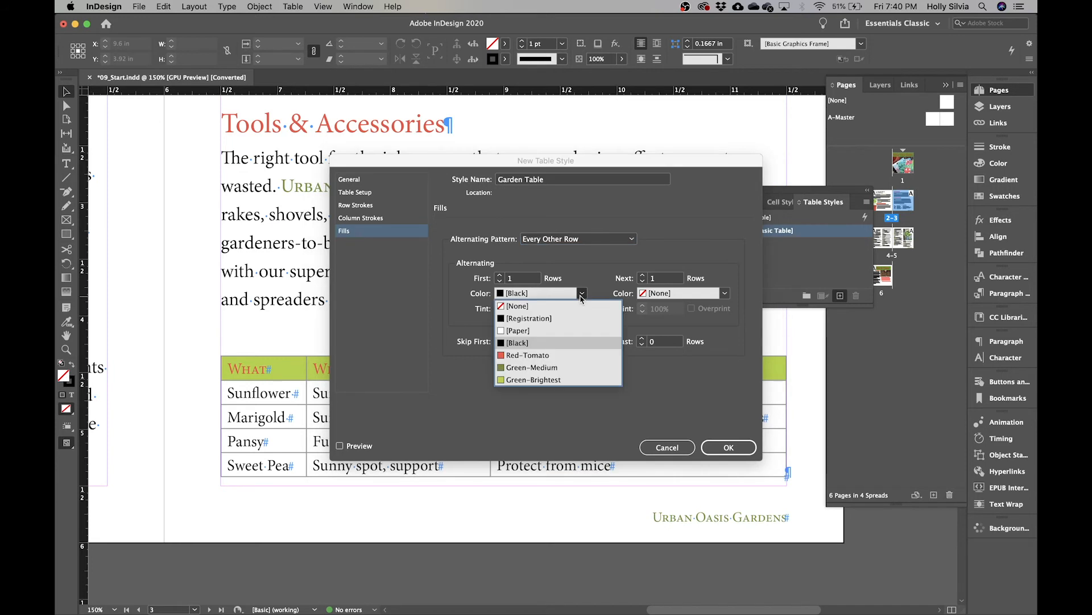
pyautogui.click(548, 333)
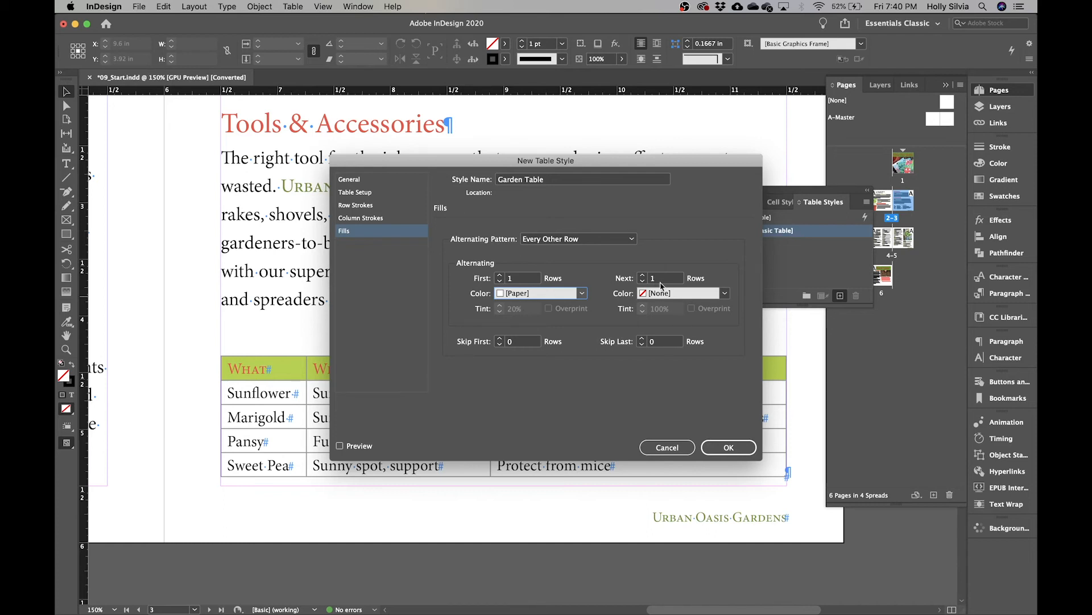
pyautogui.click(725, 293)
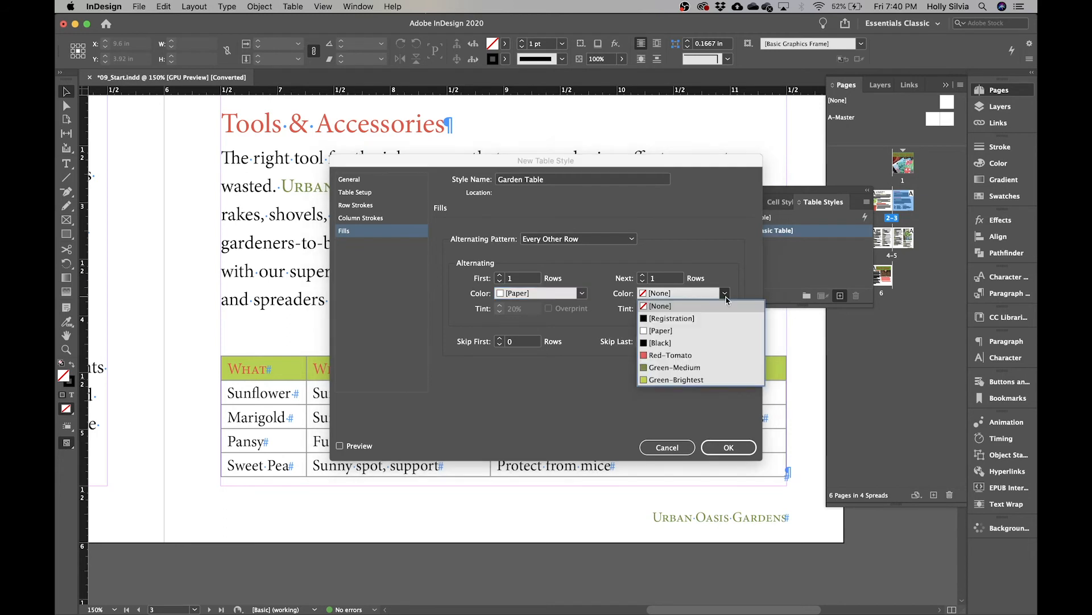
pyautogui.click(689, 379)
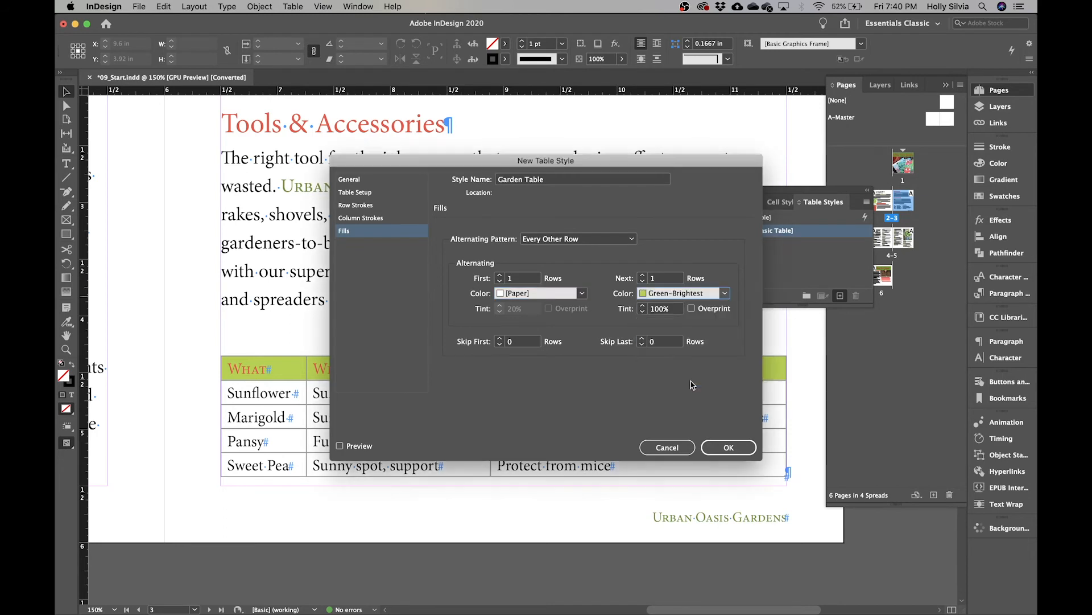
pyautogui.click(661, 311)
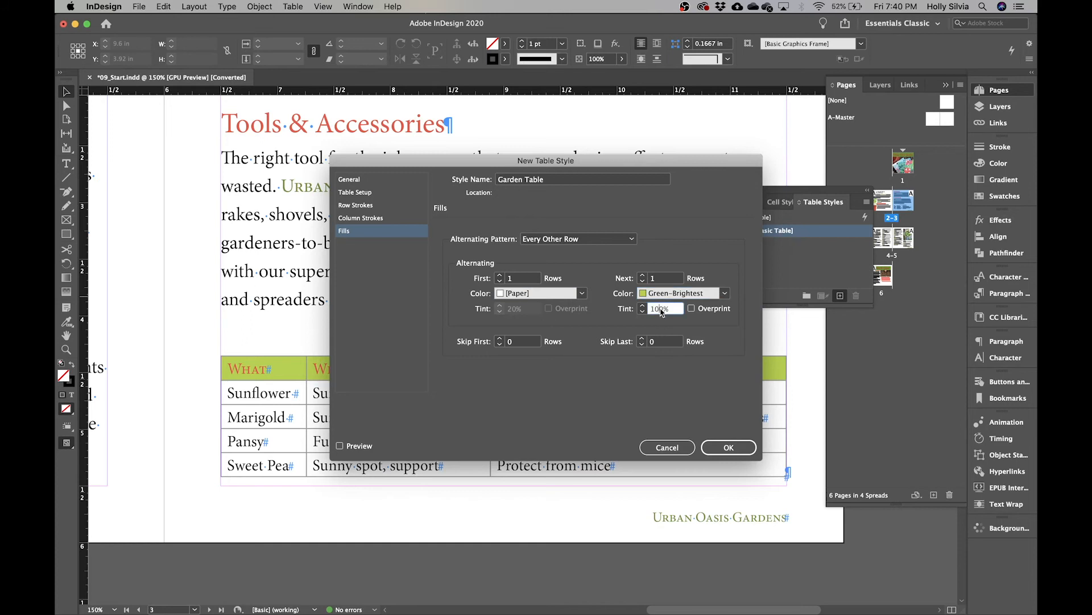
pyautogui.write('30')
pyautogui.click(730, 448)
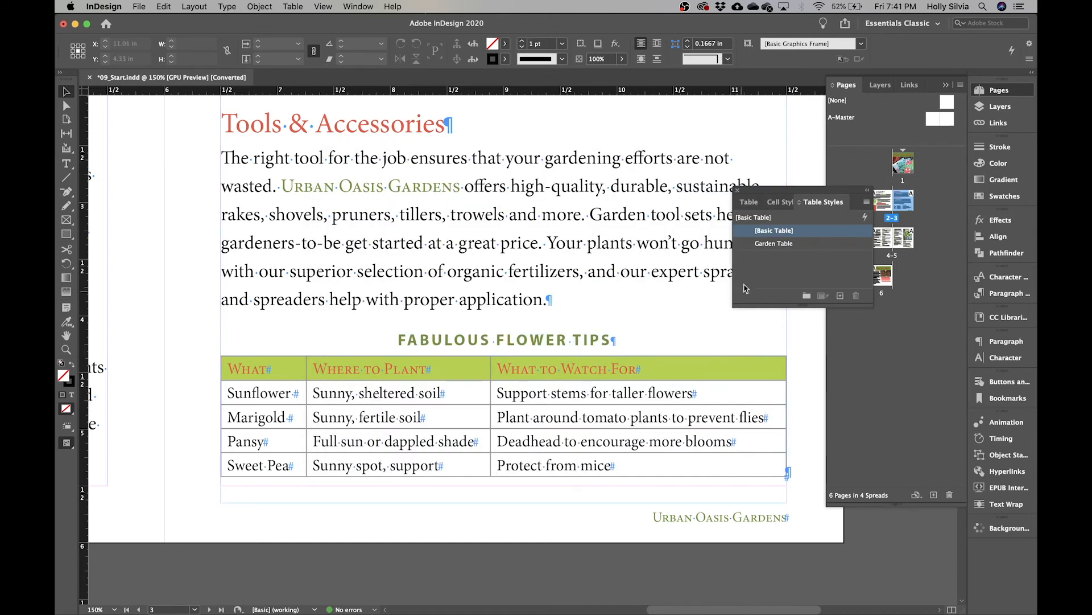
# Apply the Garden Table style to the Fabulous Flower Tips table on page 3
pyautogui.click(795, 251)
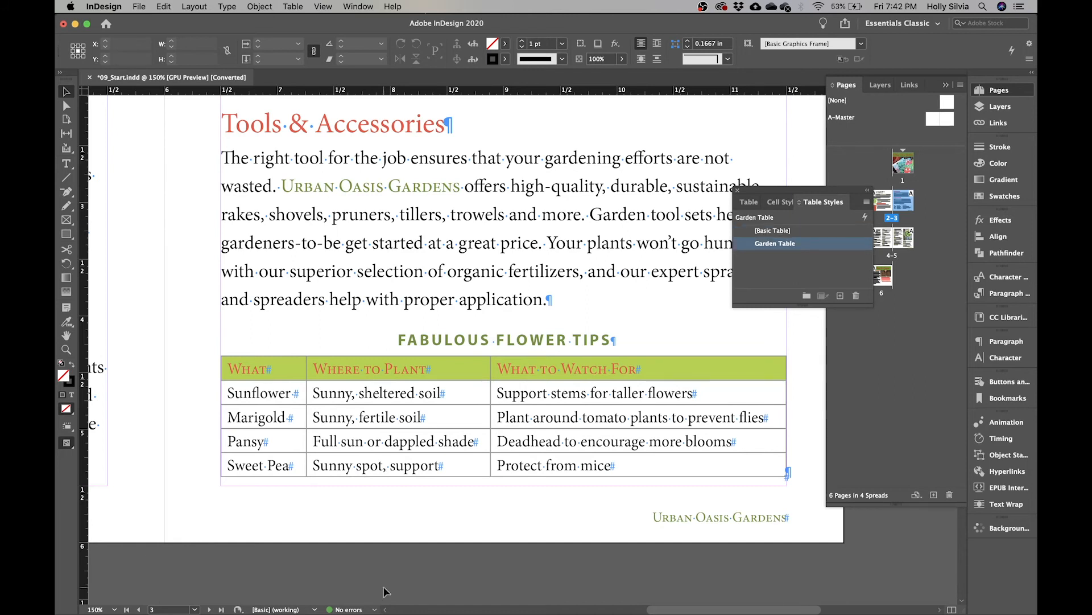
pyautogui.press('t')
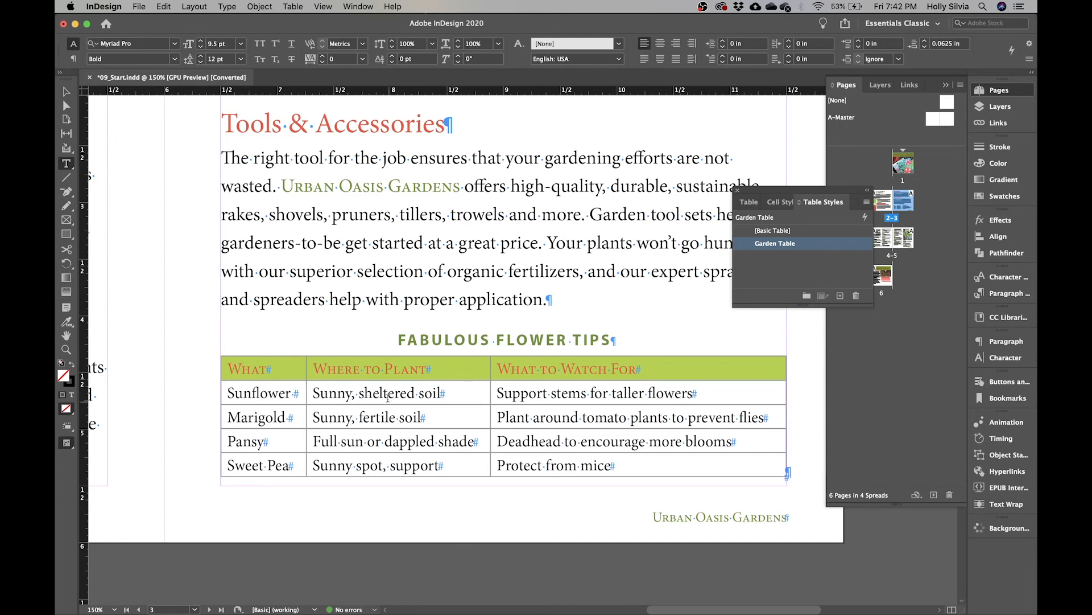
pyautogui.click(389, 400)
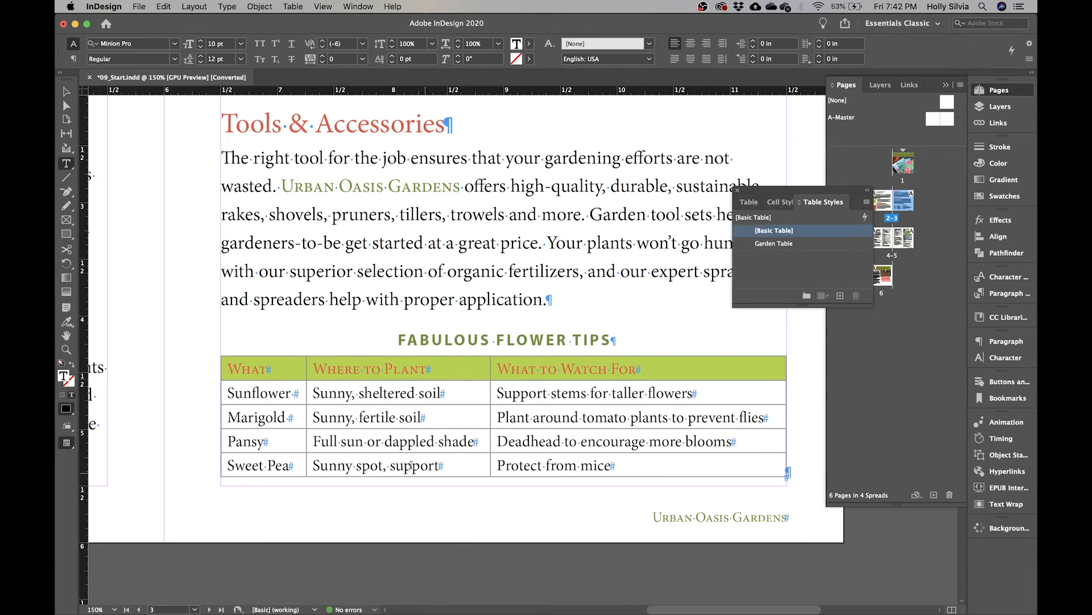
pyautogui.click(821, 244)
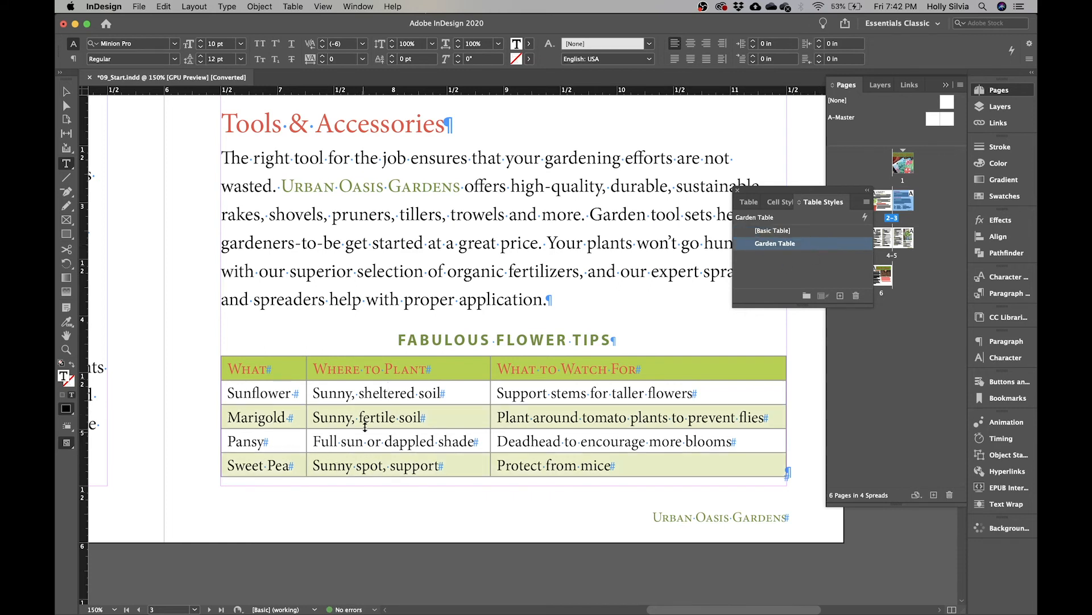
pyautogui.click(388, 393)
# Apply the Garden Table style to the Drop-In Gardening Clinics table on page 6
pyautogui.doubleClick(885, 277)
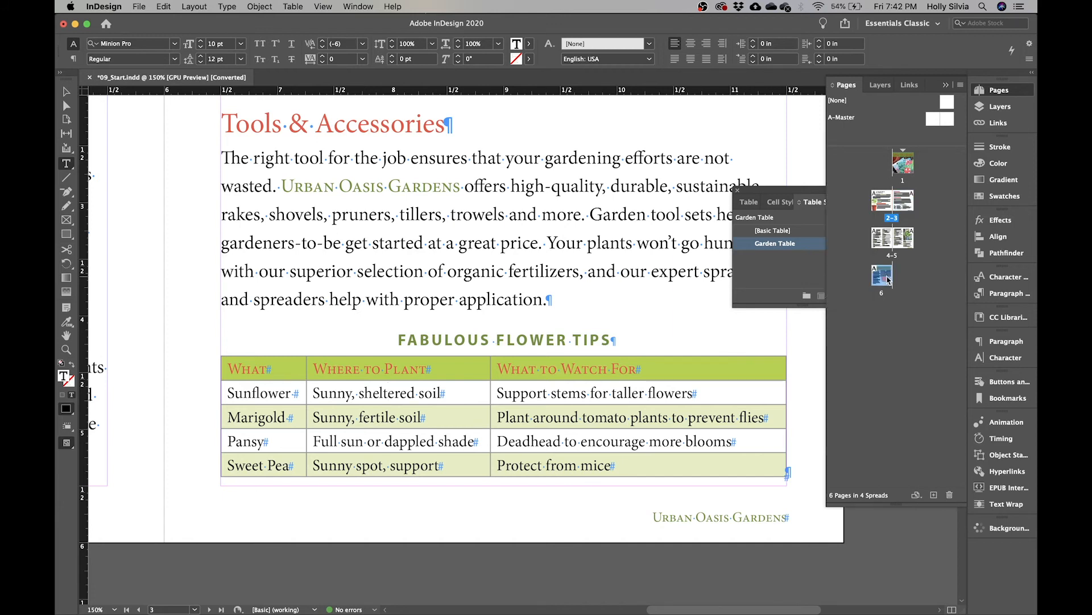
pyautogui.scroll(5, 352, 191)
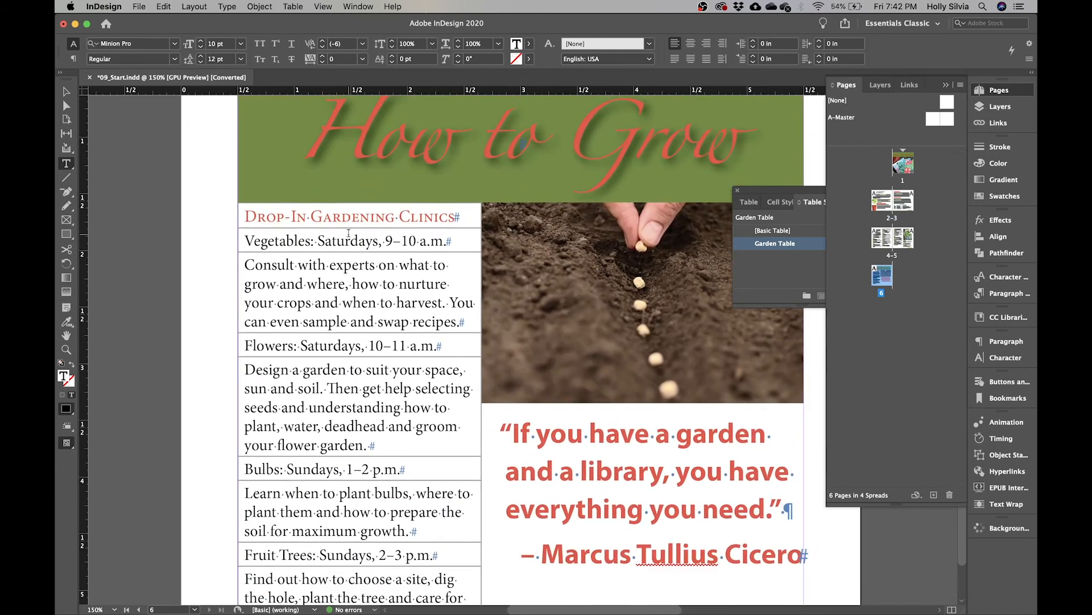
pyautogui.click(351, 191)
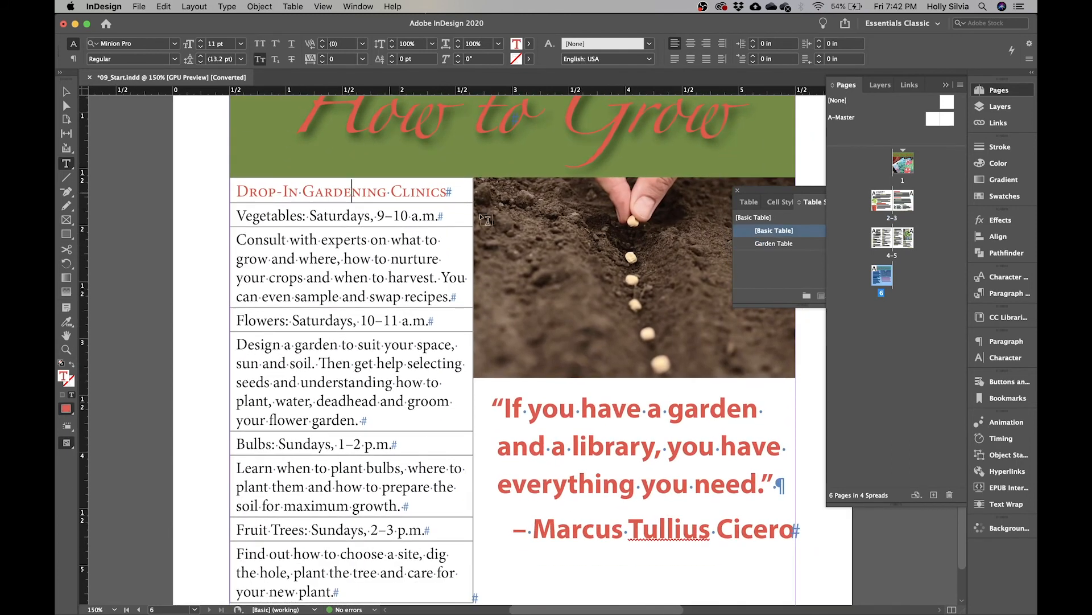
pyautogui.click(787, 249)
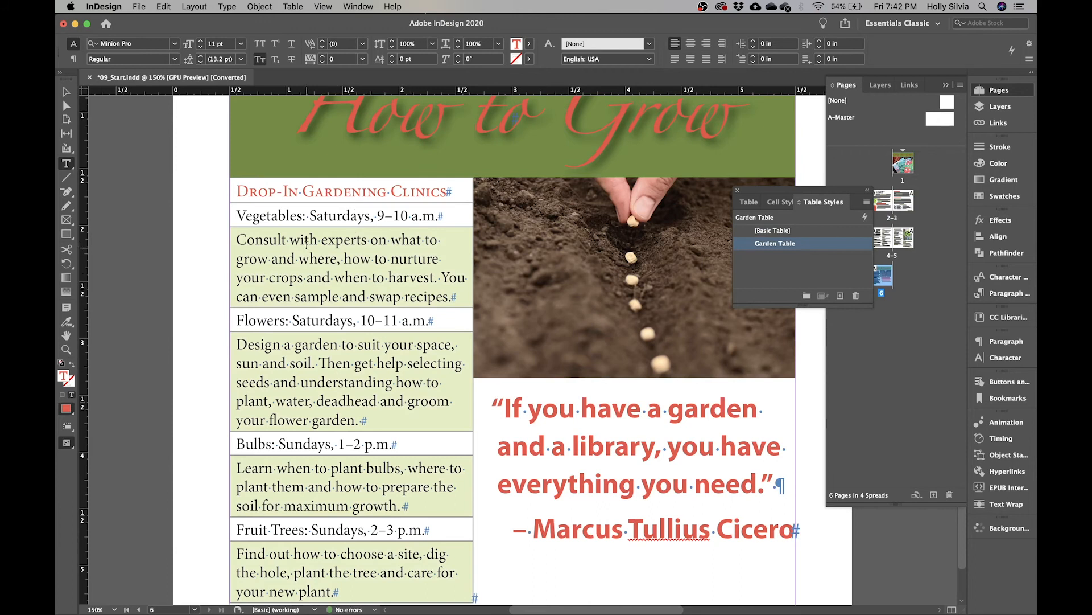
# Apply the Table Head cell style to the Drop-In Gardening Clinics row, clear its overrides, and close the table and cell styles
pyautogui.click(225, 190)
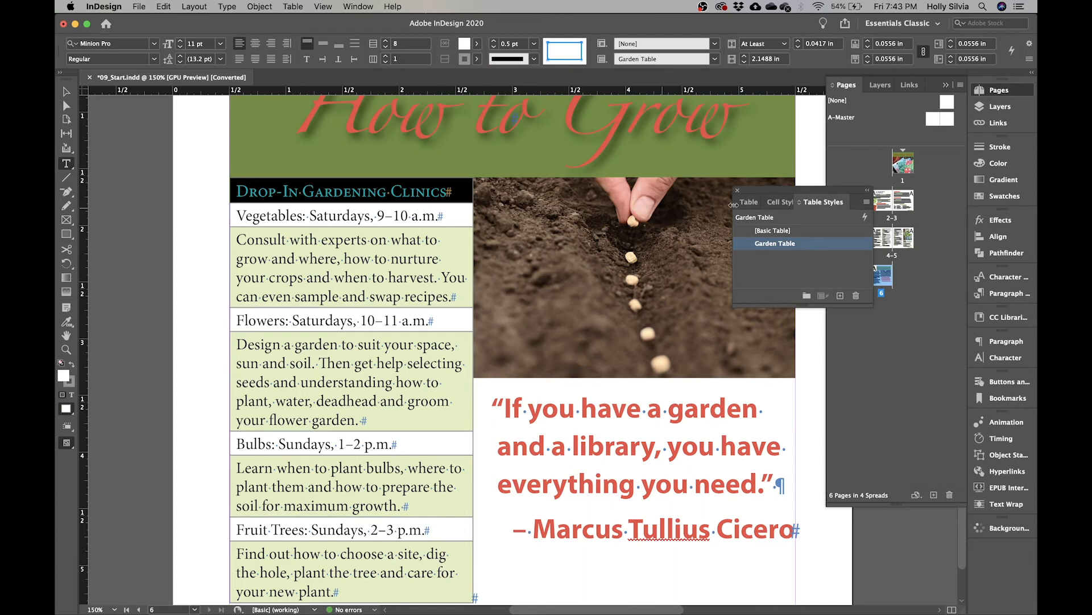
pyautogui.click(781, 204)
pyautogui.click(804, 245)
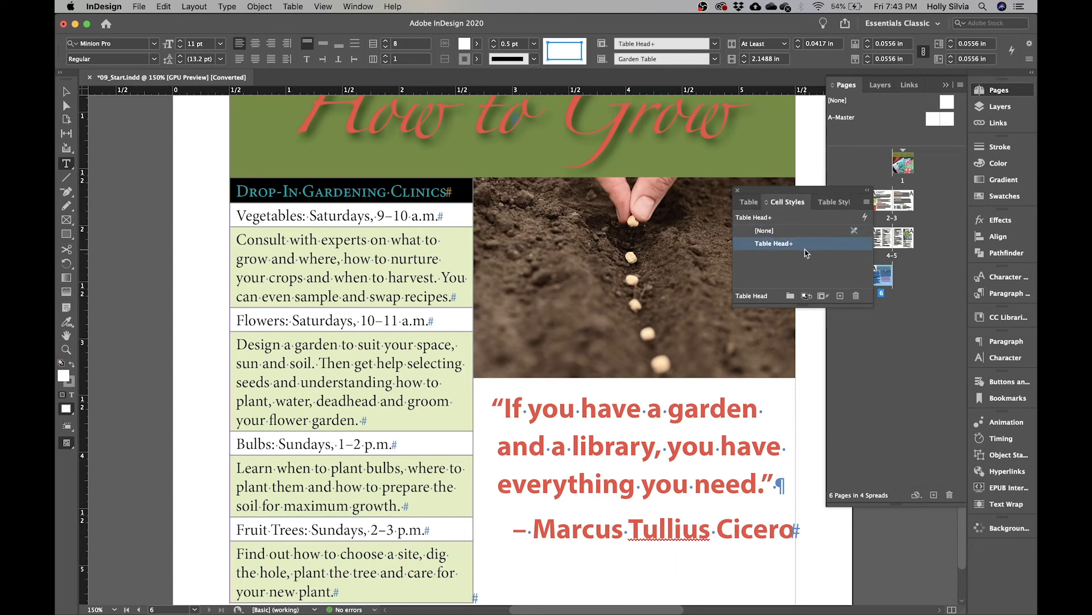
pyautogui.click(806, 245)
pyautogui.click(838, 246)
pyautogui.keyDown('alt'); pyautogui.click(796, 247); pyautogui.keyUp('alt')
pyautogui.click(370, 259)
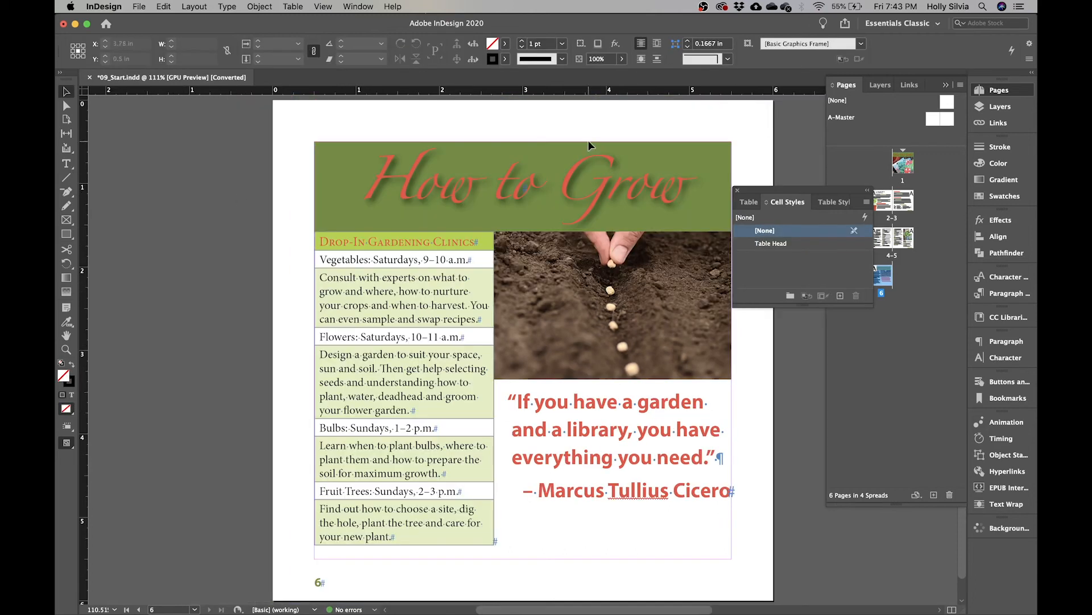
pyautogui.click(738, 190)
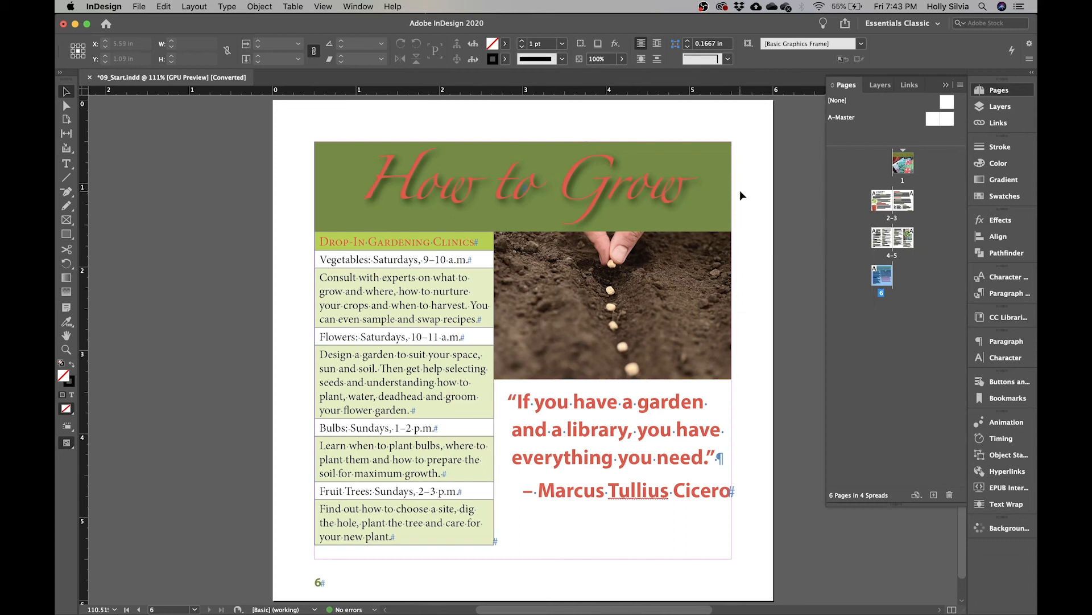
# Turn on a paragraph rule below the BEANS heading on page 4
pyautogui.doubleClick(882, 245)
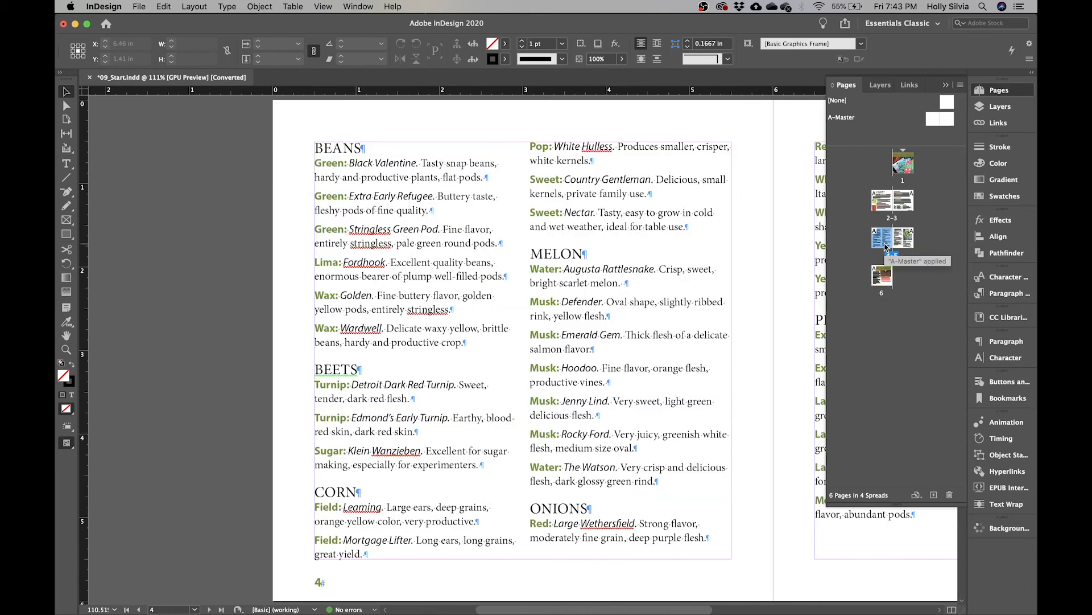
pyautogui.press('t')
pyautogui.moveTo(361, 149); pyautogui.dragTo(308, 148)
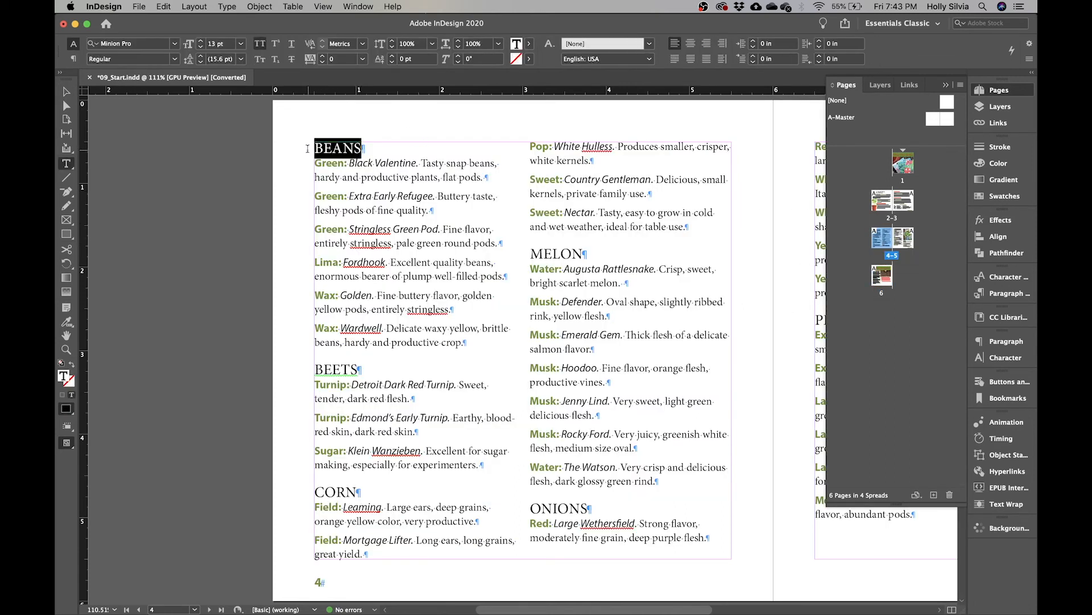
pyautogui.click(232, 7)
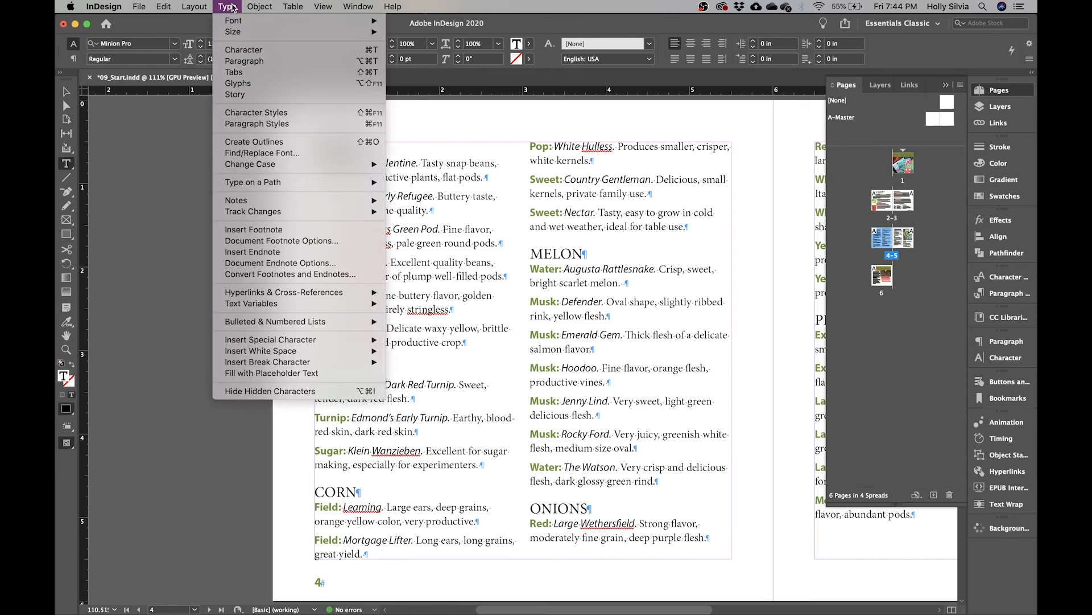
pyautogui.click(261, 61)
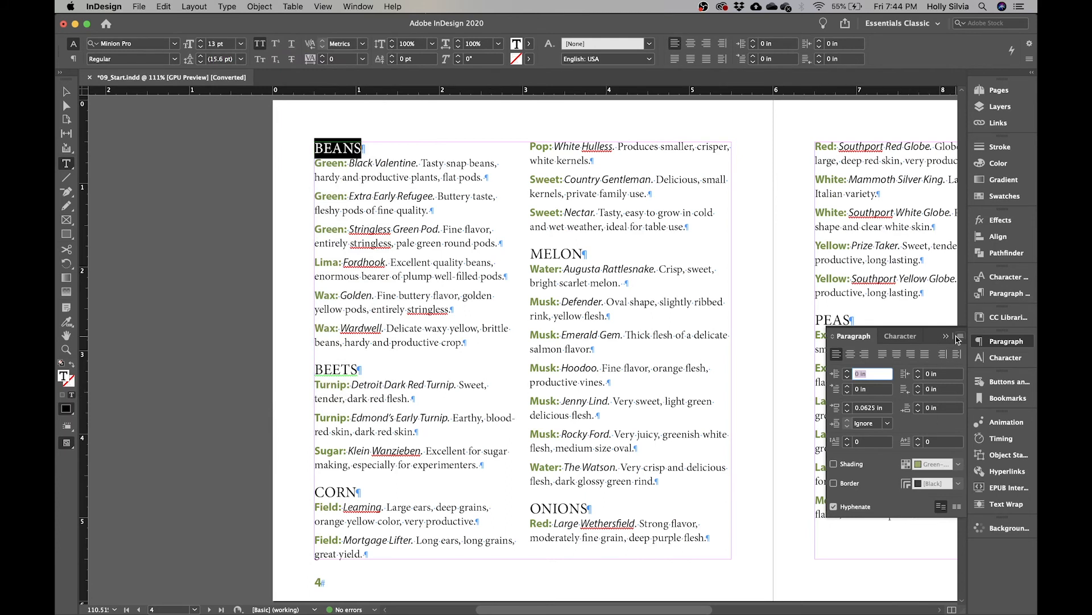
pyautogui.click(960, 337)
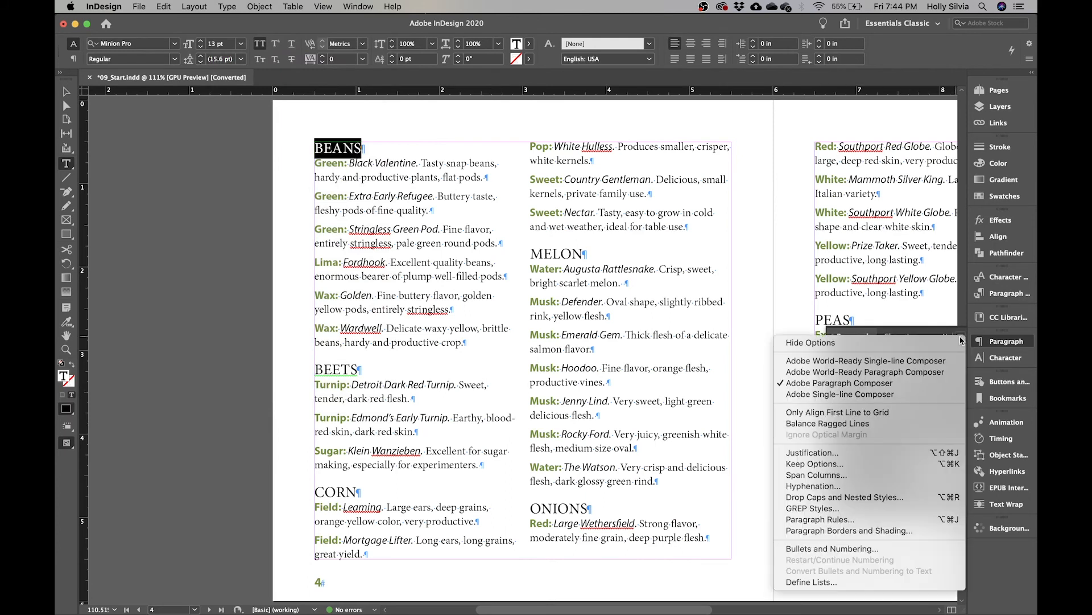
pyautogui.click(835, 520)
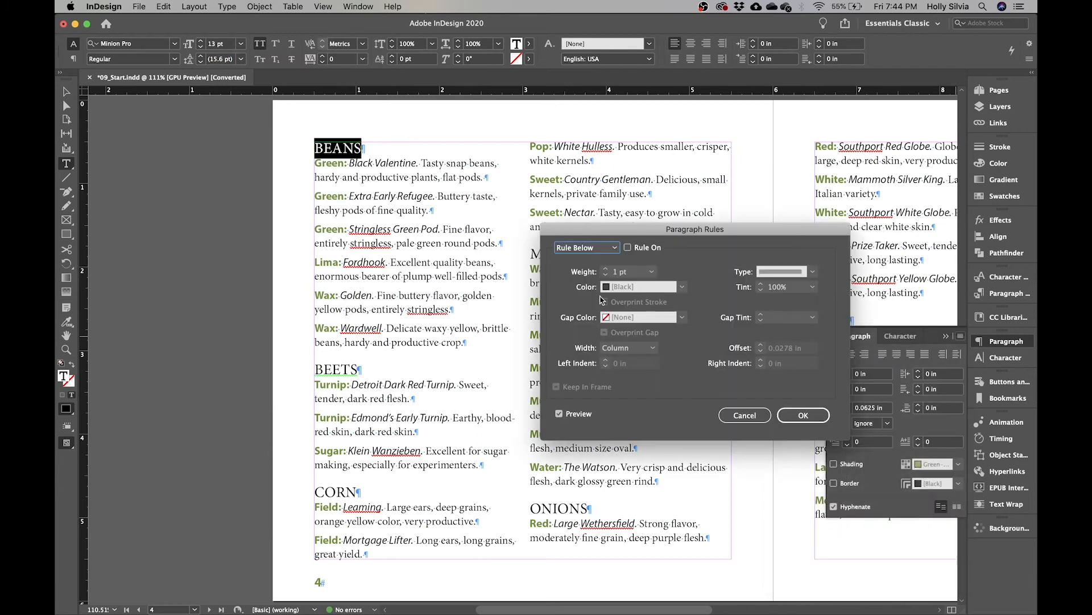
pyautogui.click(605, 254)
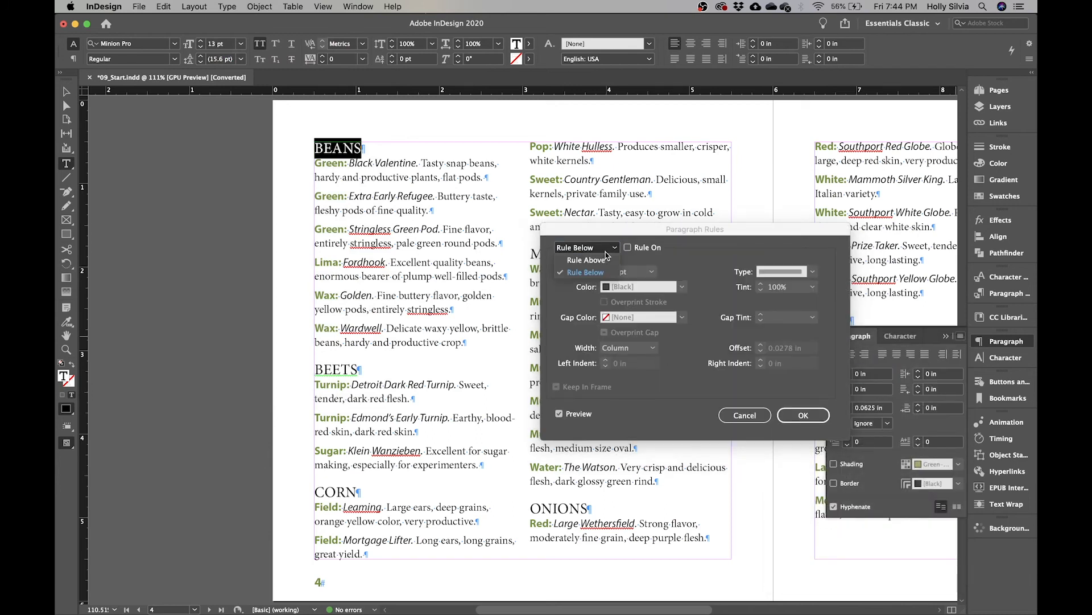
pyautogui.click(607, 260)
pyautogui.click(608, 251)
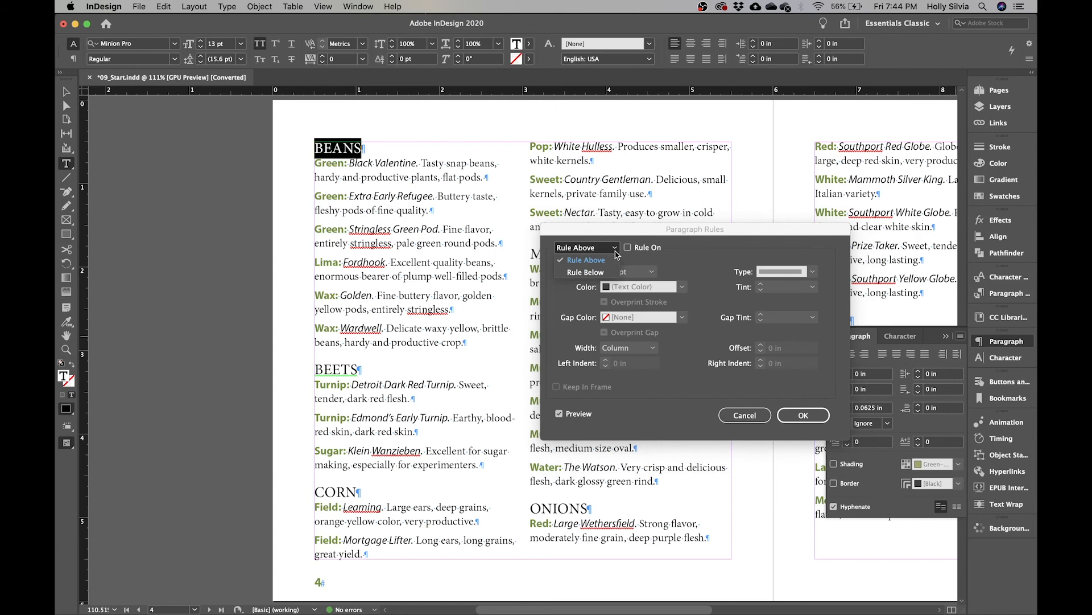
pyautogui.click(606, 273)
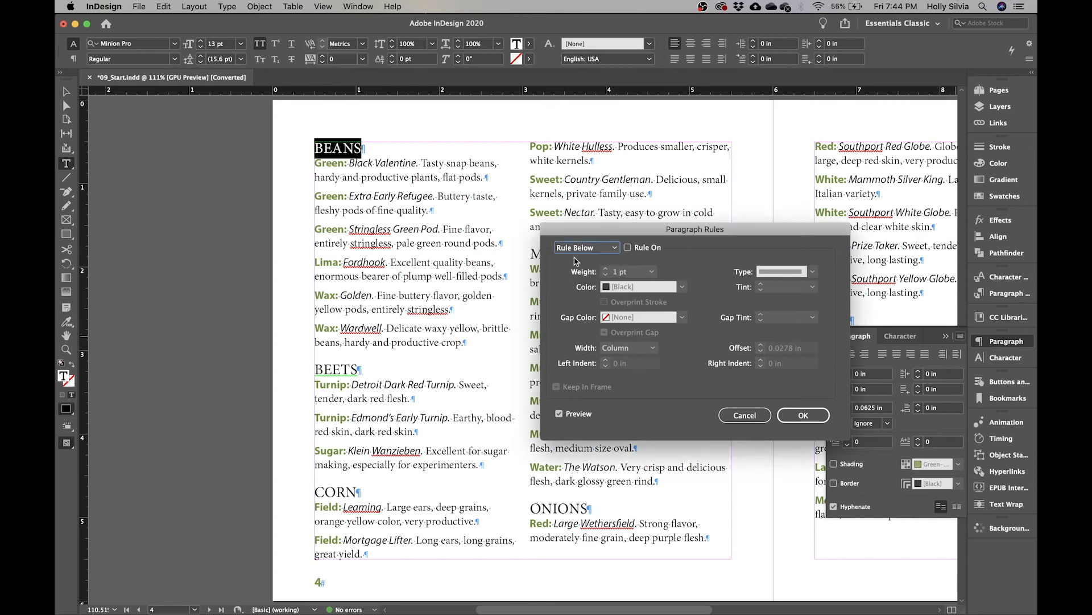
pyautogui.click(629, 248)
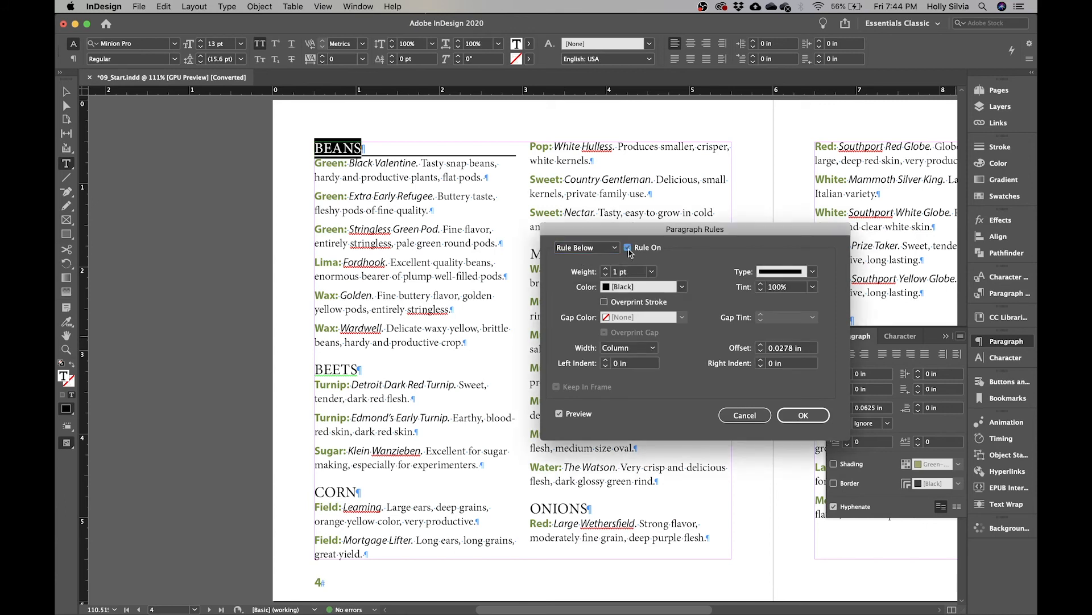
# Try a paragraph rule above the BEANS heading, switch it off again, and return to the Rule Below settings
pyautogui.click(576, 248)
pyautogui.click(576, 260)
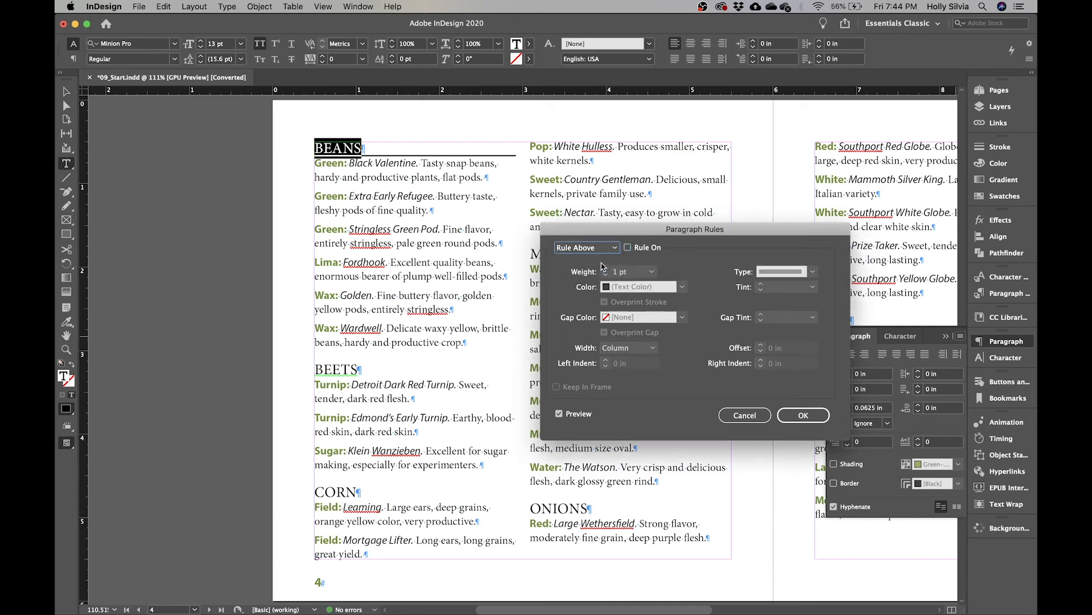
pyautogui.click(628, 248)
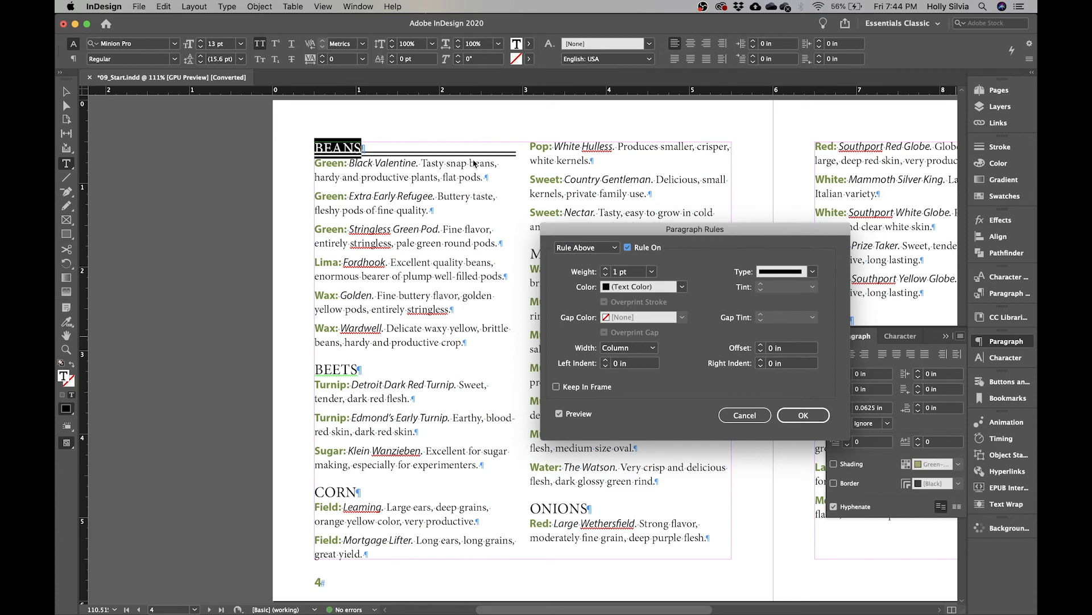
pyautogui.click(629, 248)
pyautogui.click(614, 249)
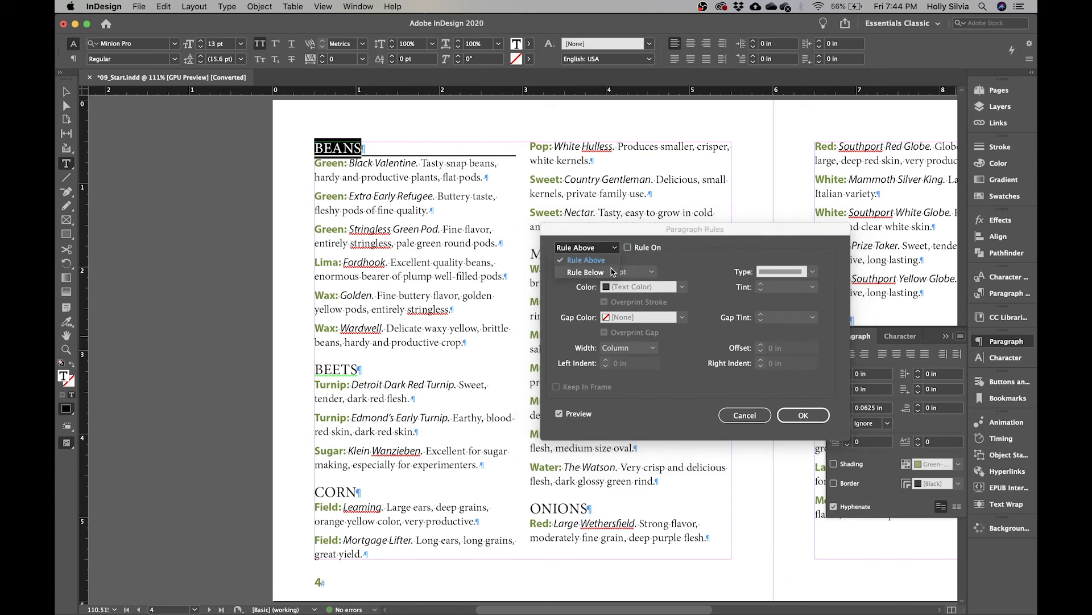
pyautogui.click(606, 272)
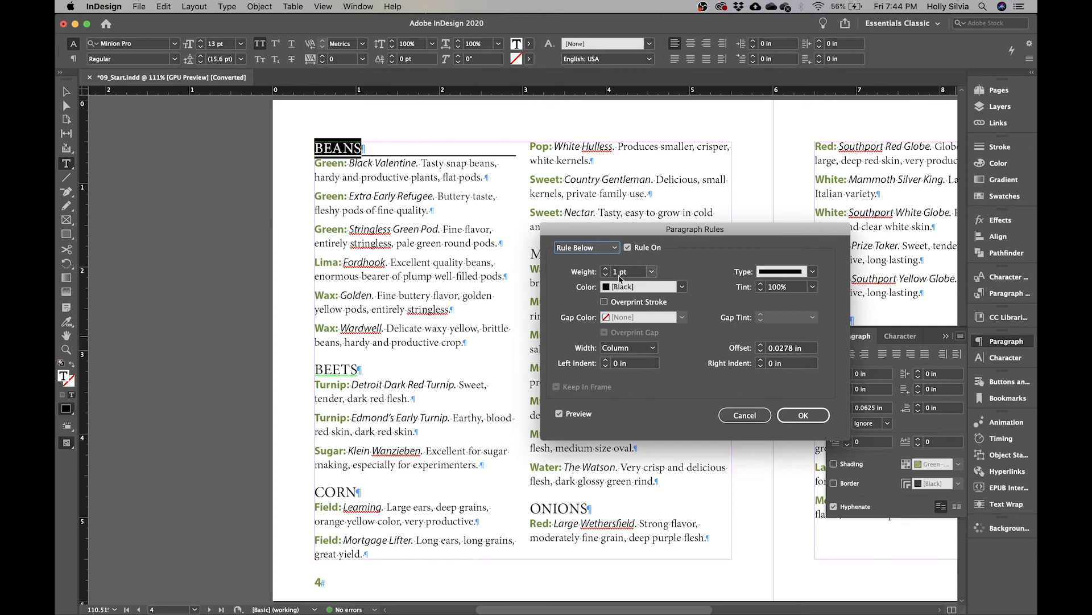
# Color the rule below the BEANS heading Red-Tomato and set its offset to 0.025 in
pyautogui.click(681, 287)
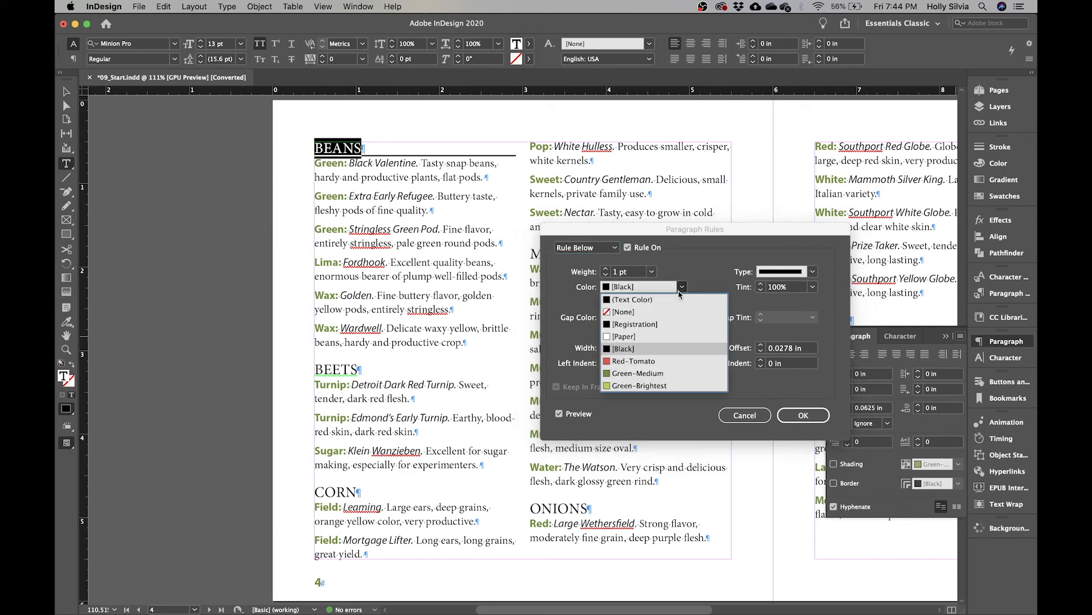
pyautogui.click(677, 367)
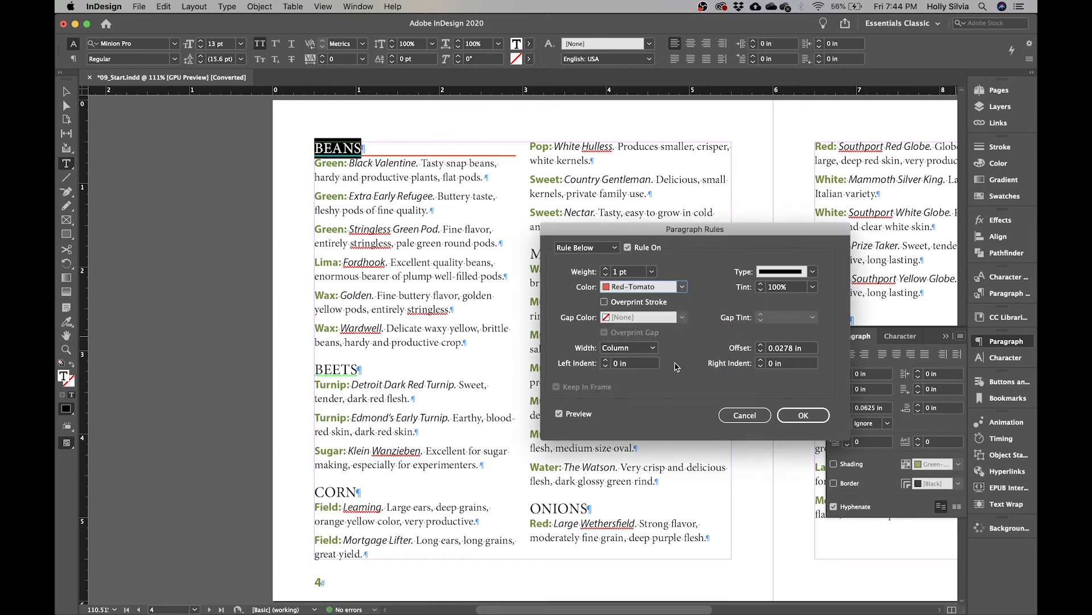
pyautogui.click(792, 350)
pyautogui.press('BackSpace')
pyautogui.press('BackSpace')
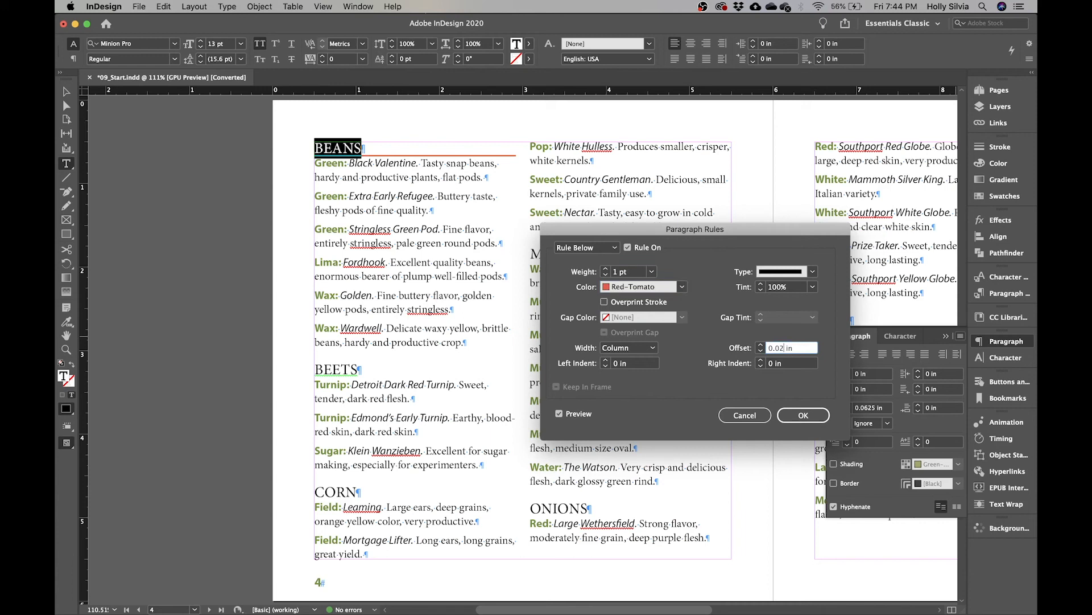
pyautogui.write('5')
pyautogui.click(799, 422)
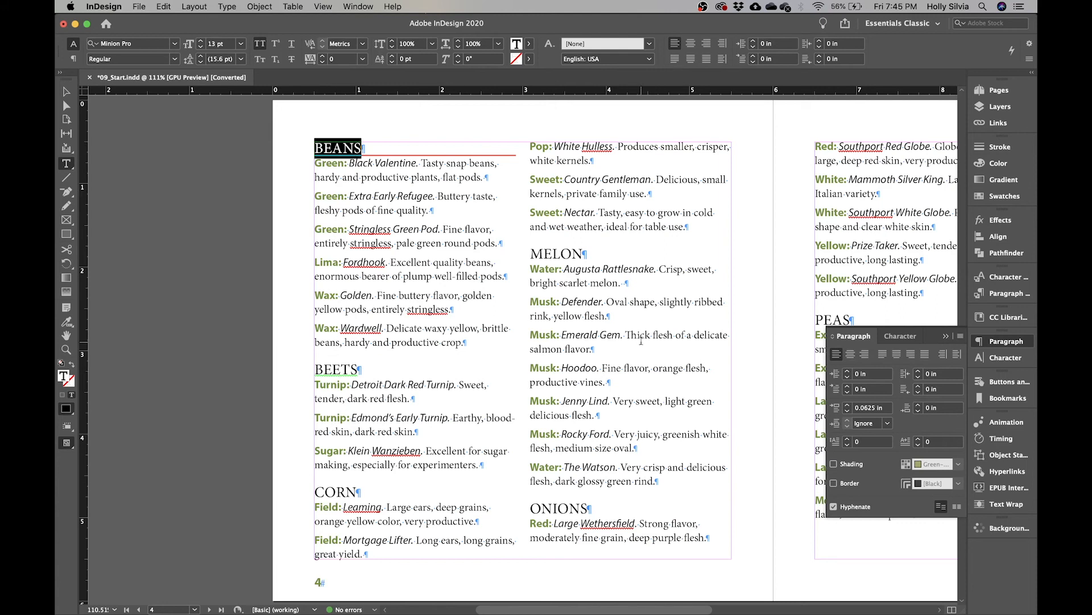
# Redefine the Head 3 paragraph style to match the BEANS heading, then deselect the text frame
pyautogui.click(1005, 294)
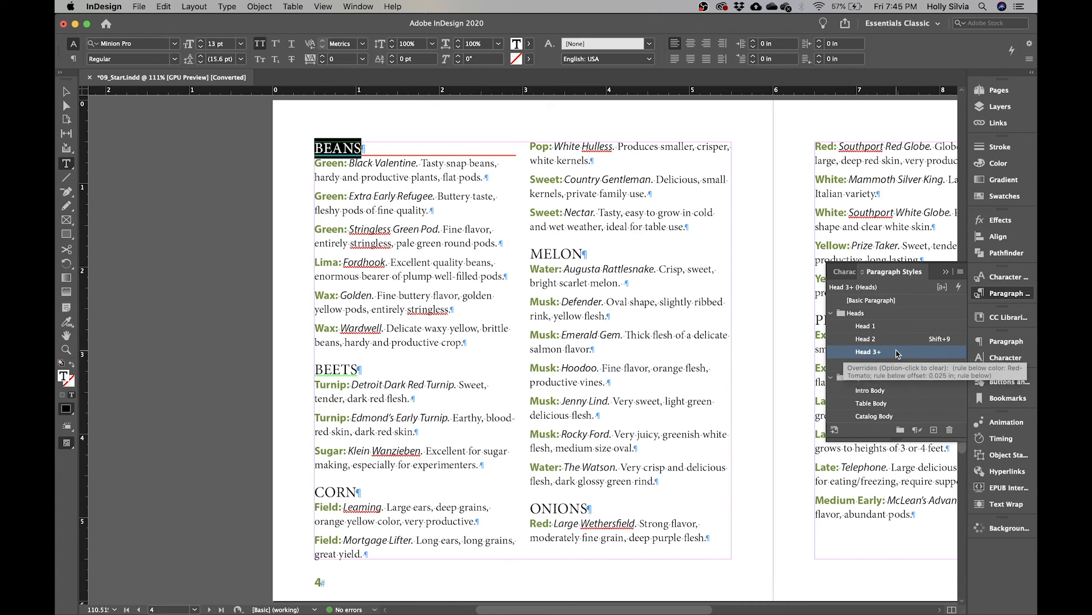
pyautogui.click(959, 272)
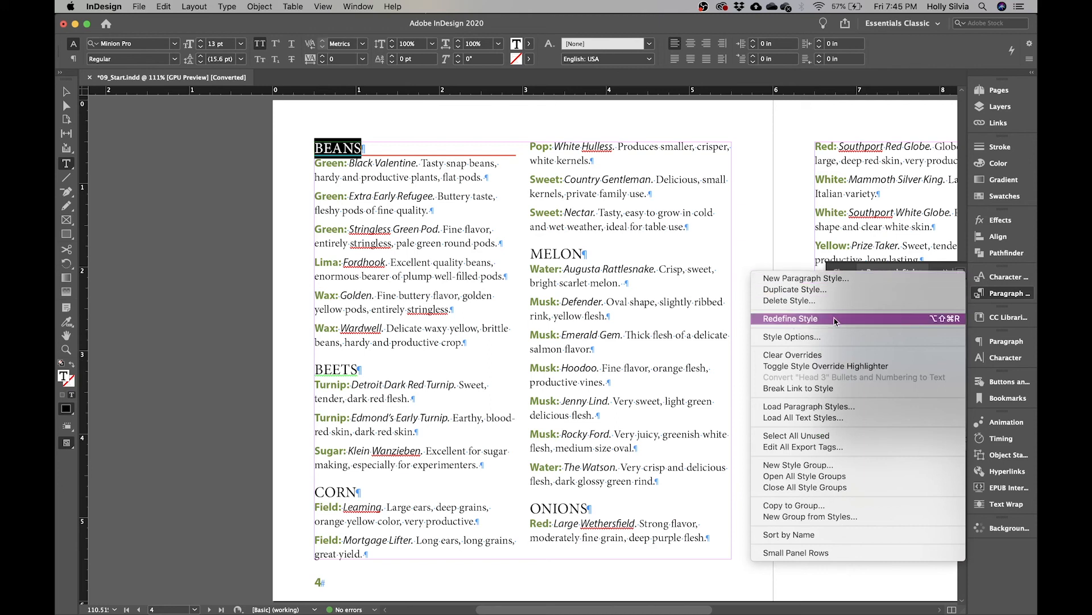
pyautogui.click(814, 320)
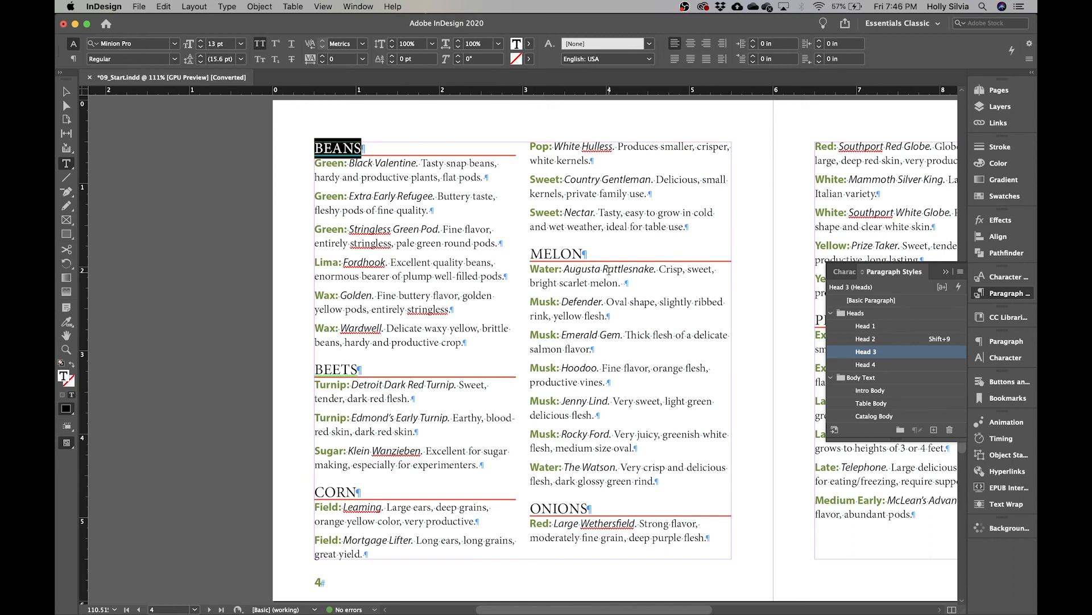
pyautogui.click(67, 91)
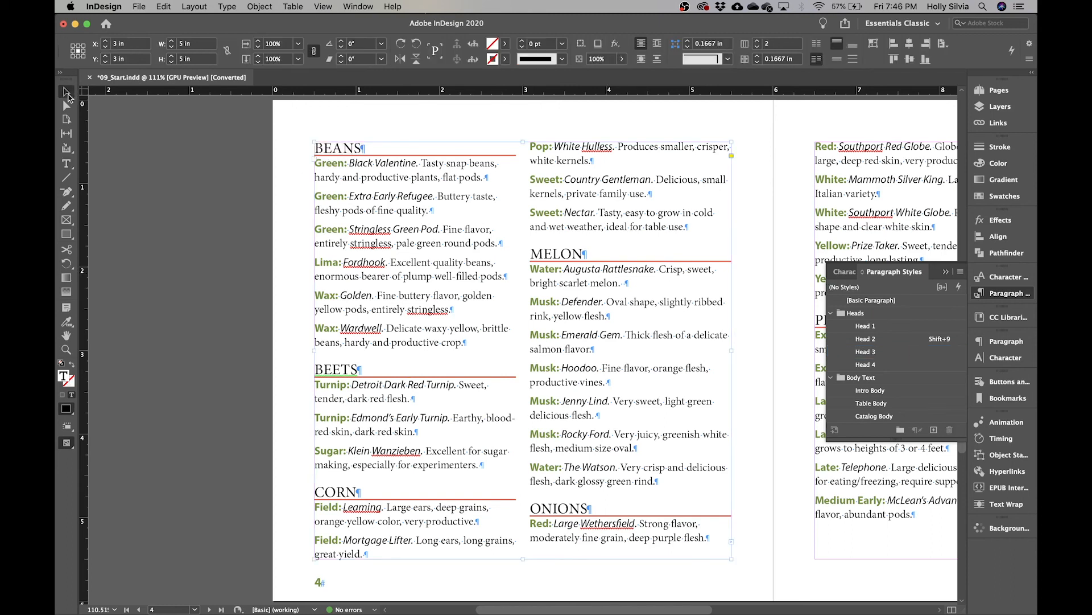
pyautogui.click(170, 184)
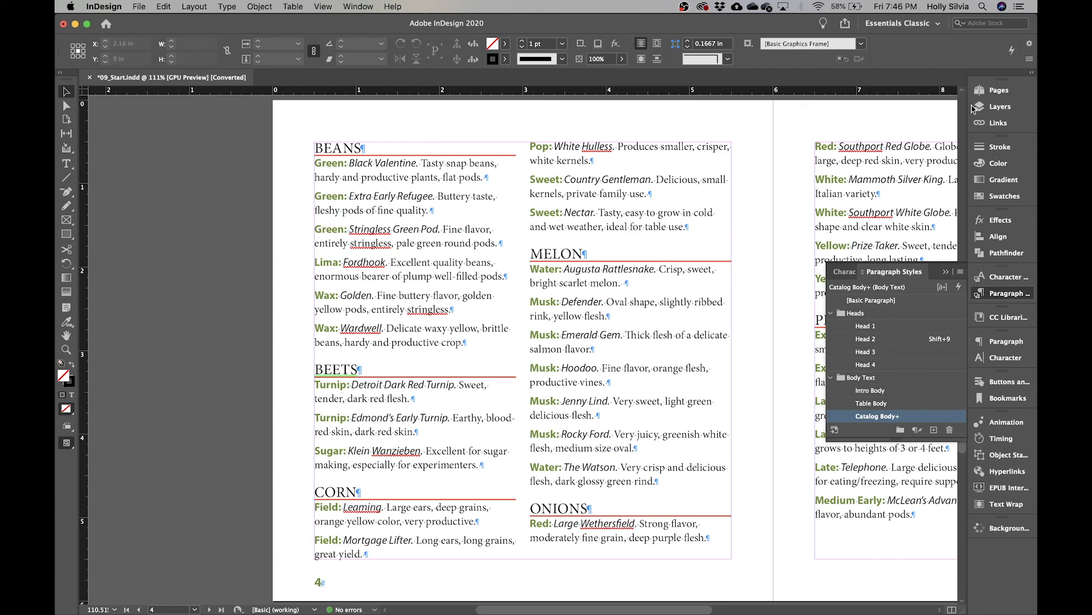
# Go to page 2 and choose 09_End.indd in the Lesson 009 folder as the source for loading paragraph styles
pyautogui.click(1001, 107)
pyautogui.click(997, 91)
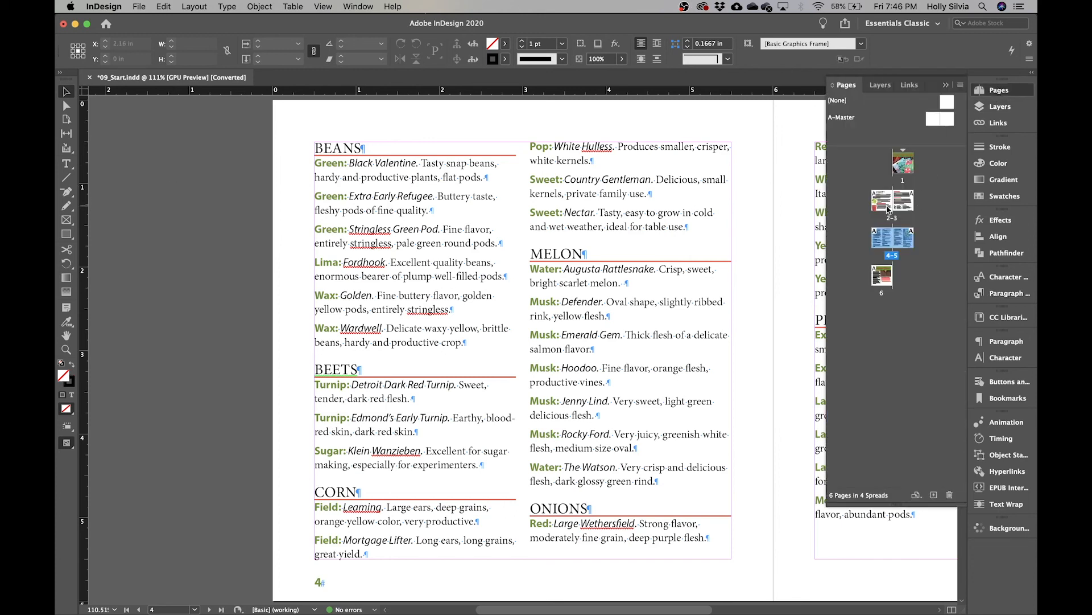
pyautogui.doubleClick(881, 206)
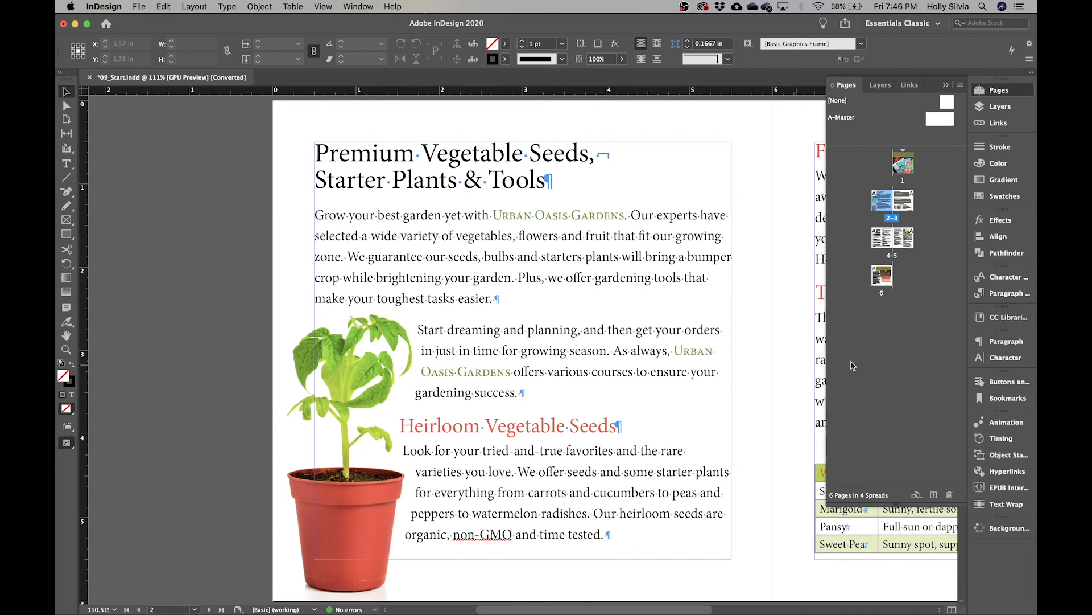
pyautogui.click(1005, 293)
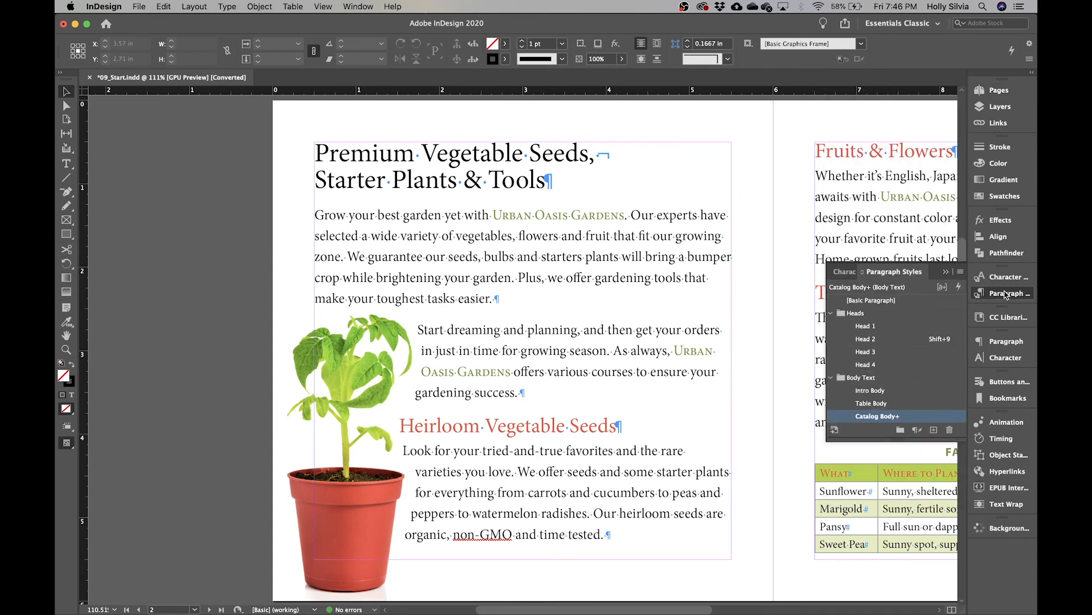
pyautogui.click(961, 273)
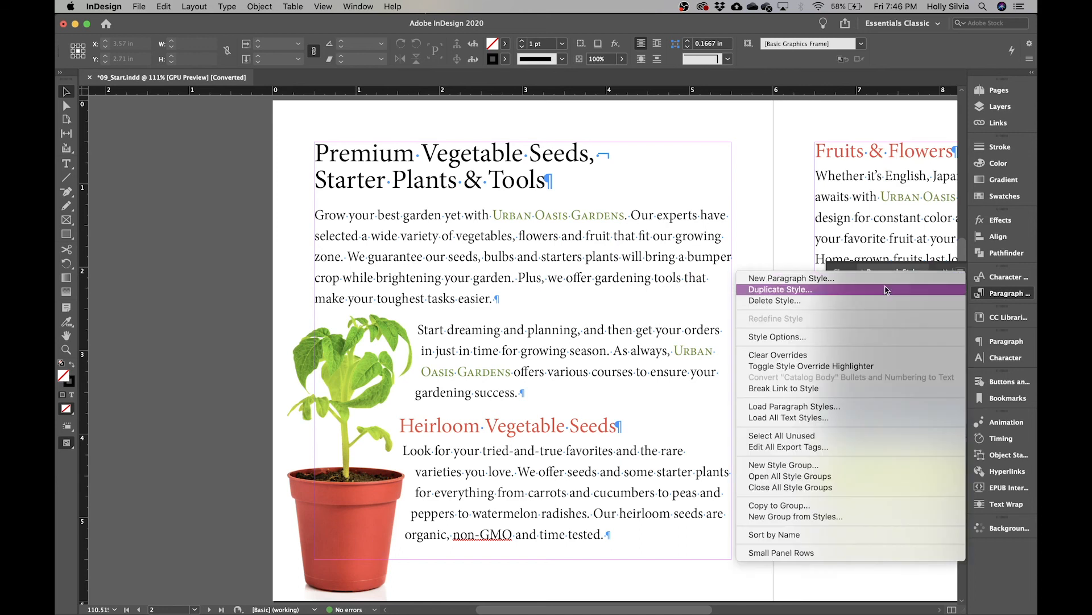
pyautogui.click(794, 406)
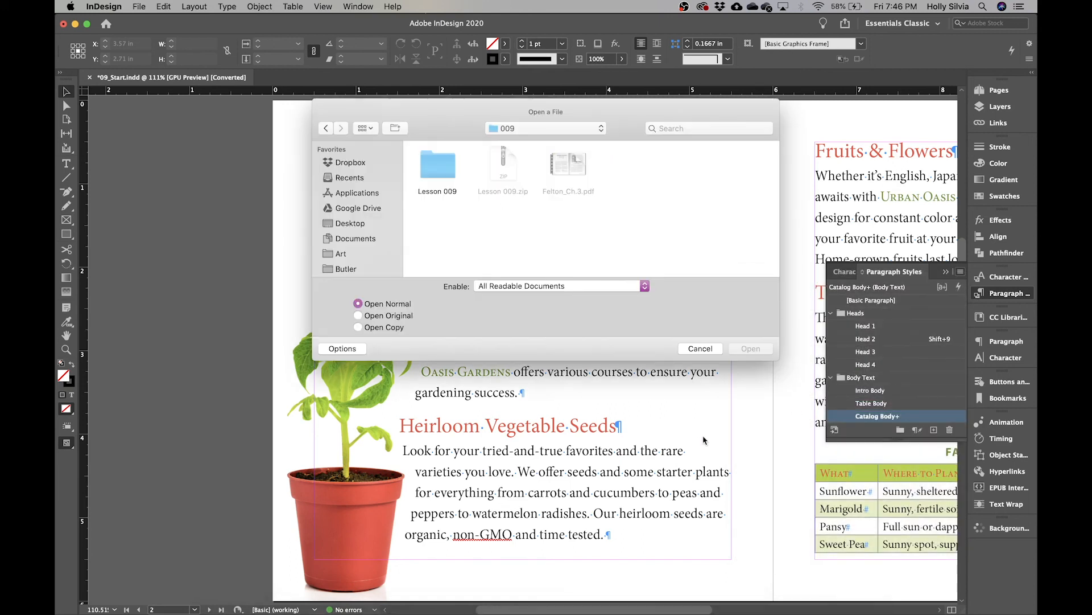
pyautogui.click(439, 155)
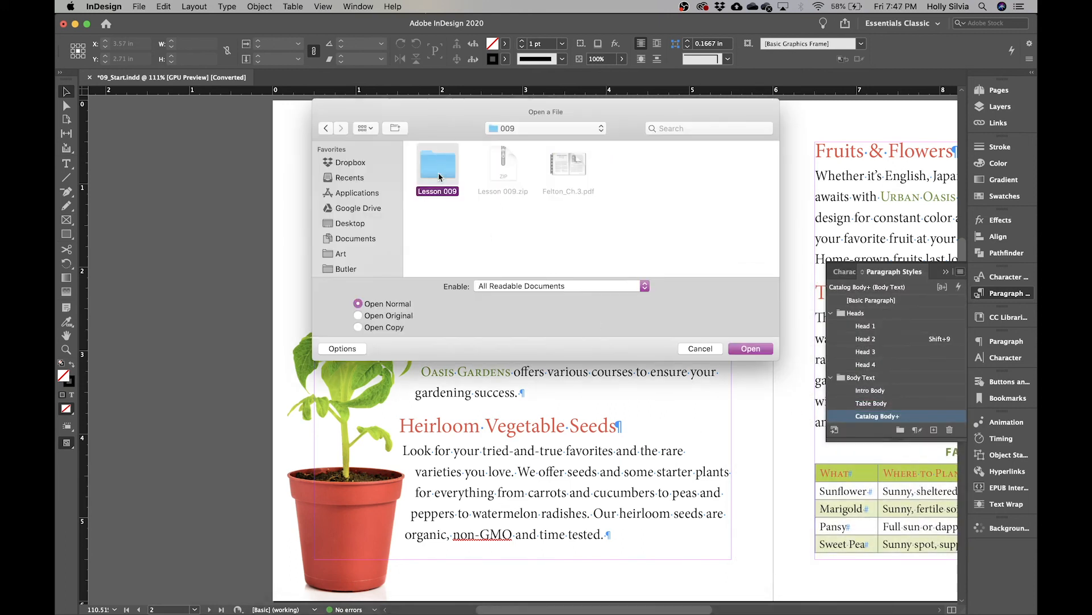
pyautogui.doubleClick(439, 176)
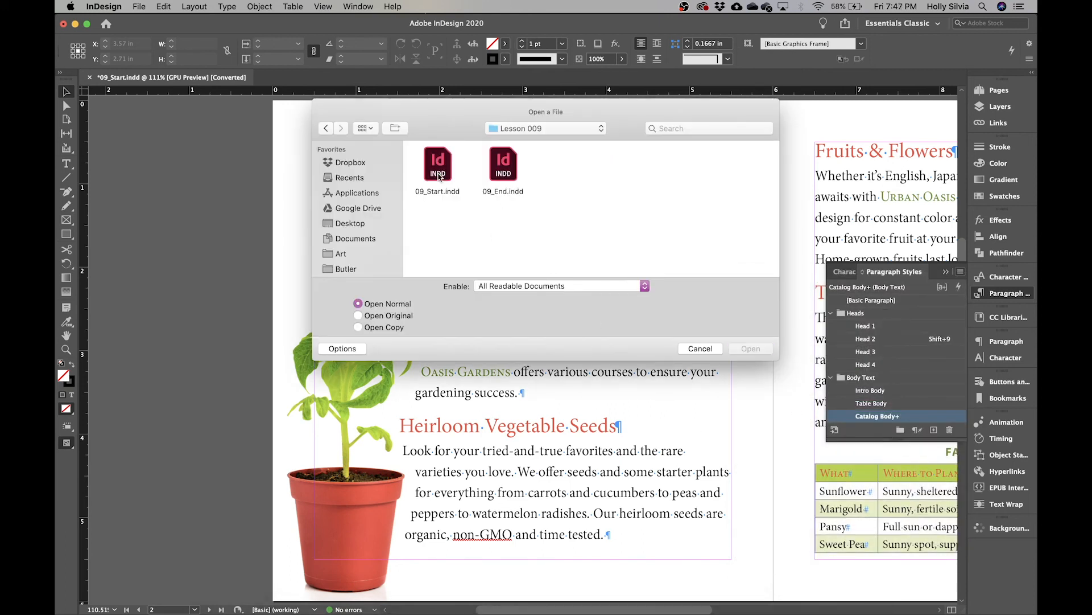
pyautogui.click(515, 180)
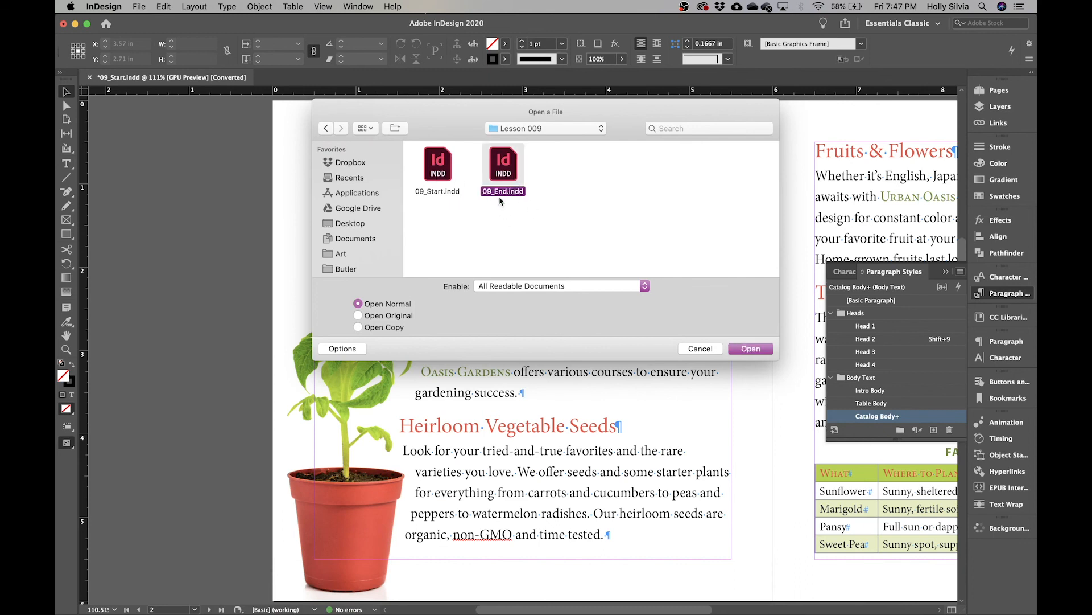
pyautogui.click(757, 350)
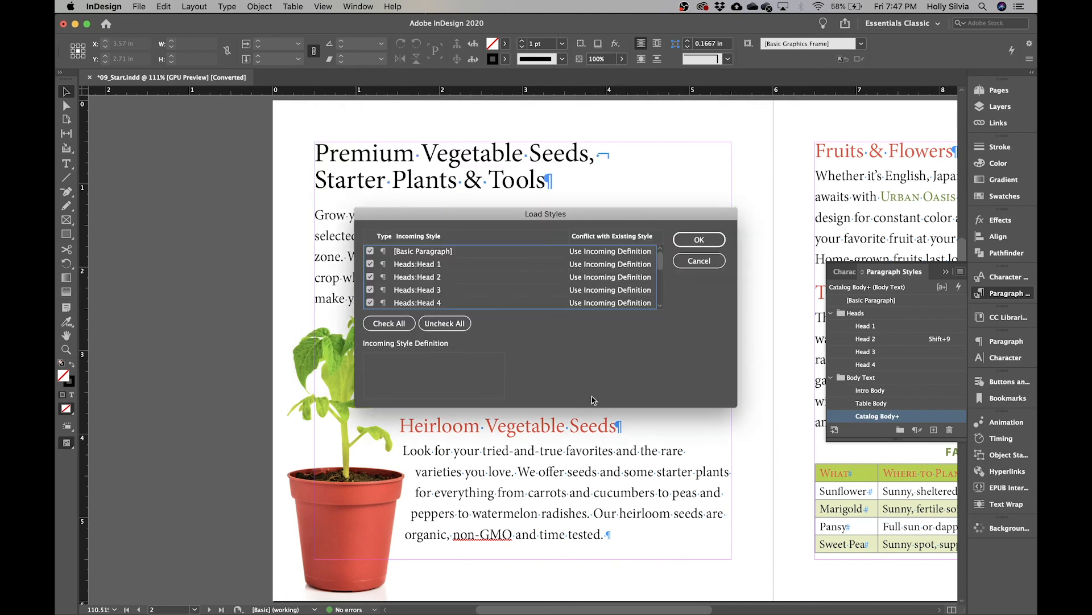
# Load only the Drop Cap Body paragraph style with its Drop Cap character style, leaving out all other incoming styles
pyautogui.moveTo(594, 406); pyautogui.dragTo(594, 521)
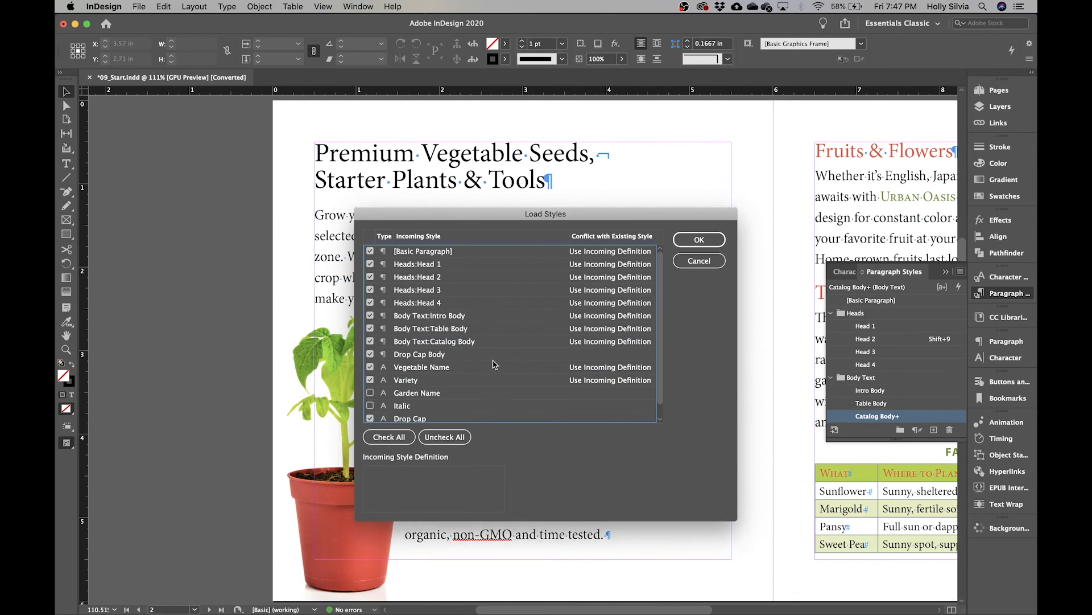
pyautogui.click(443, 439)
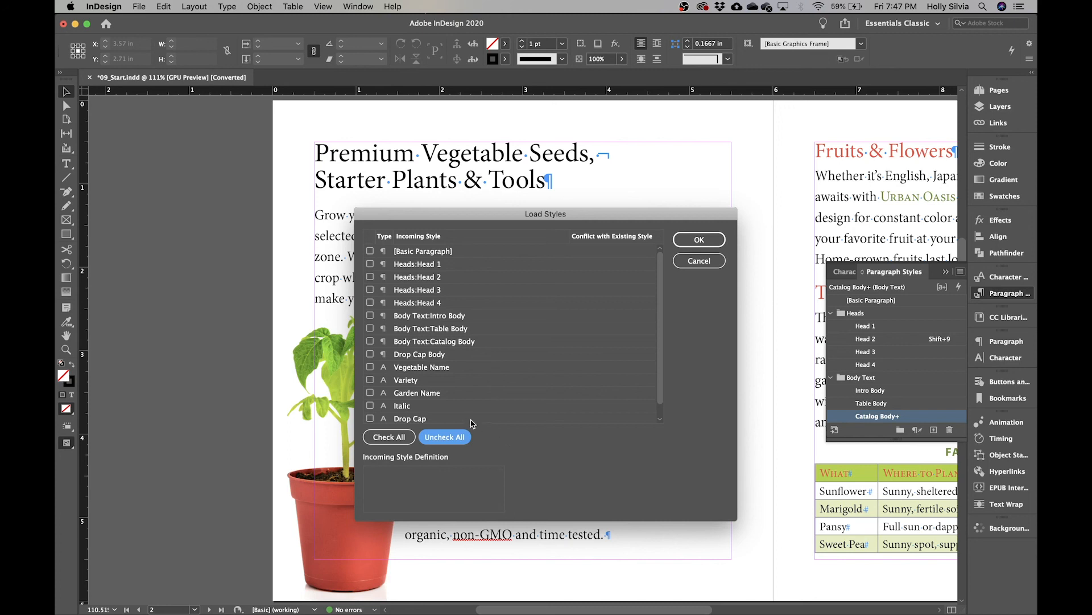
pyautogui.click(370, 354)
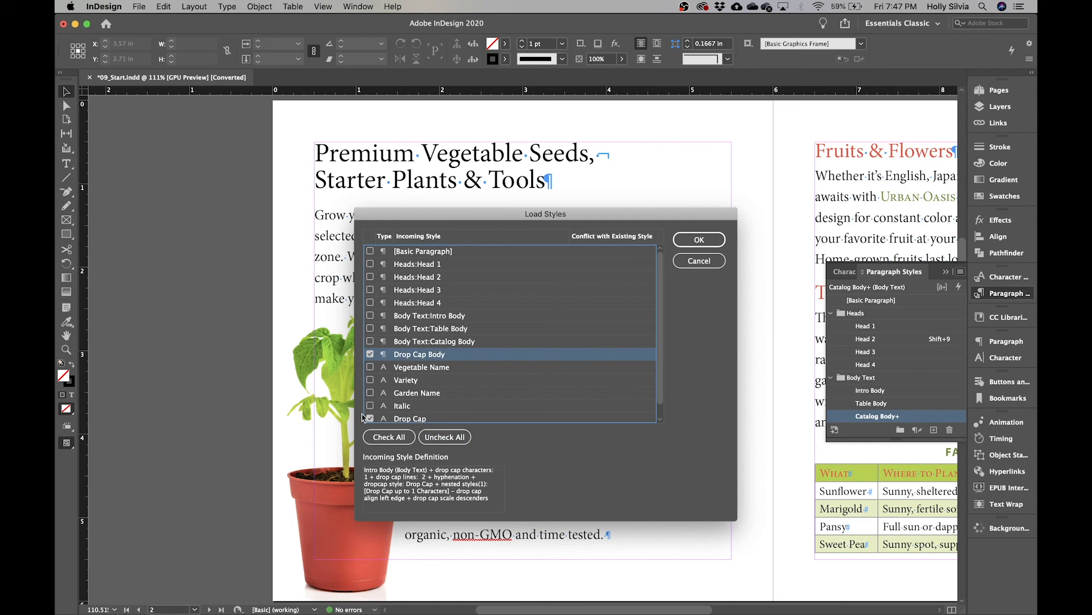
pyautogui.click(711, 246)
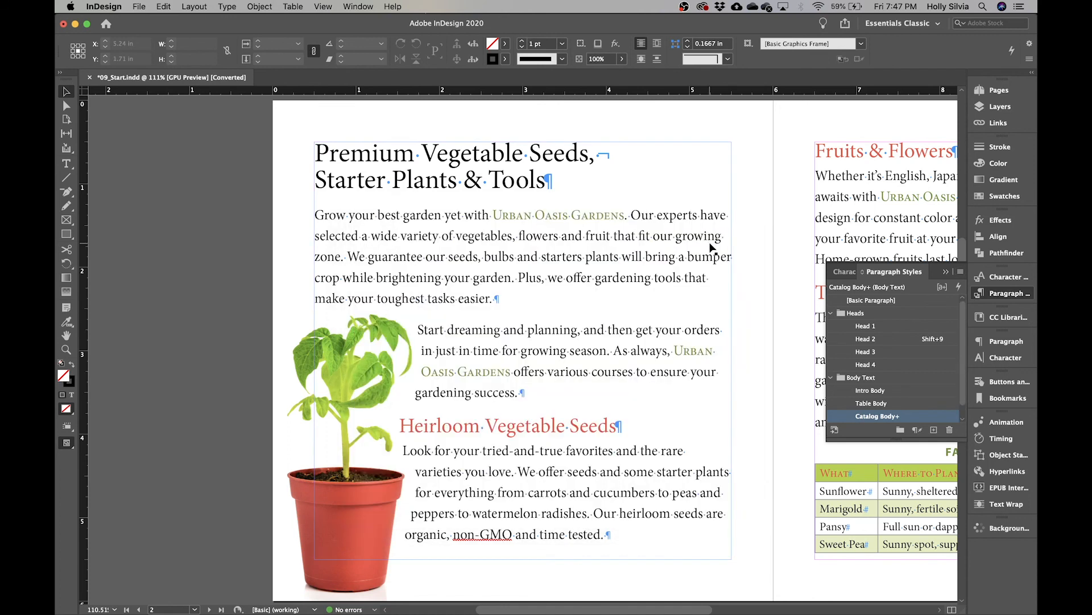
# Apply the Drop Cap Body style to the paragraph below the Heirloom Vegetable Seeds heading and close the paragraph styles
pyautogui.press('t')
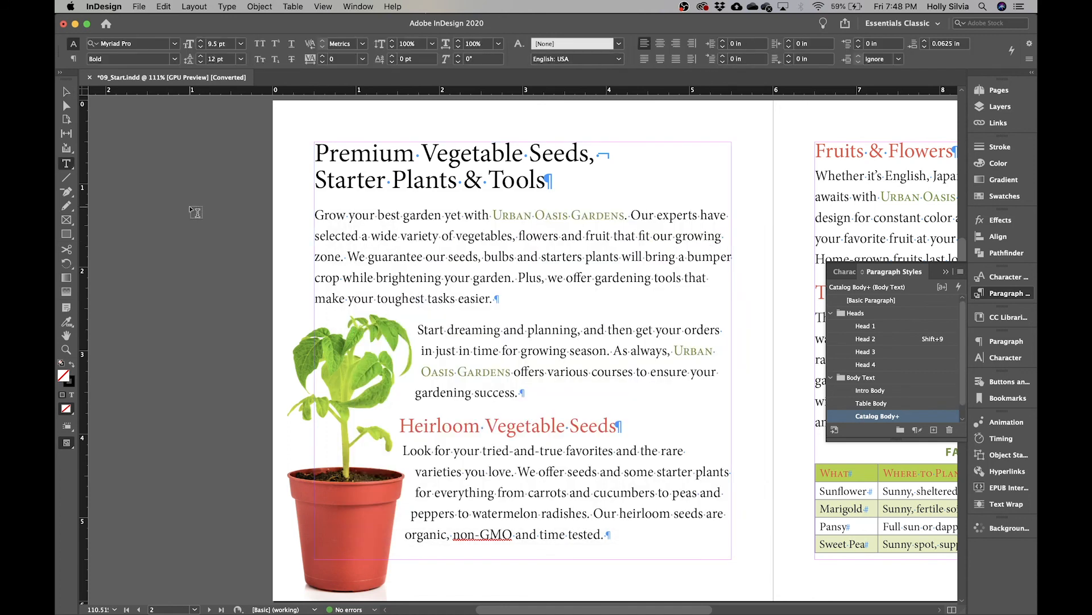
pyautogui.click(473, 513)
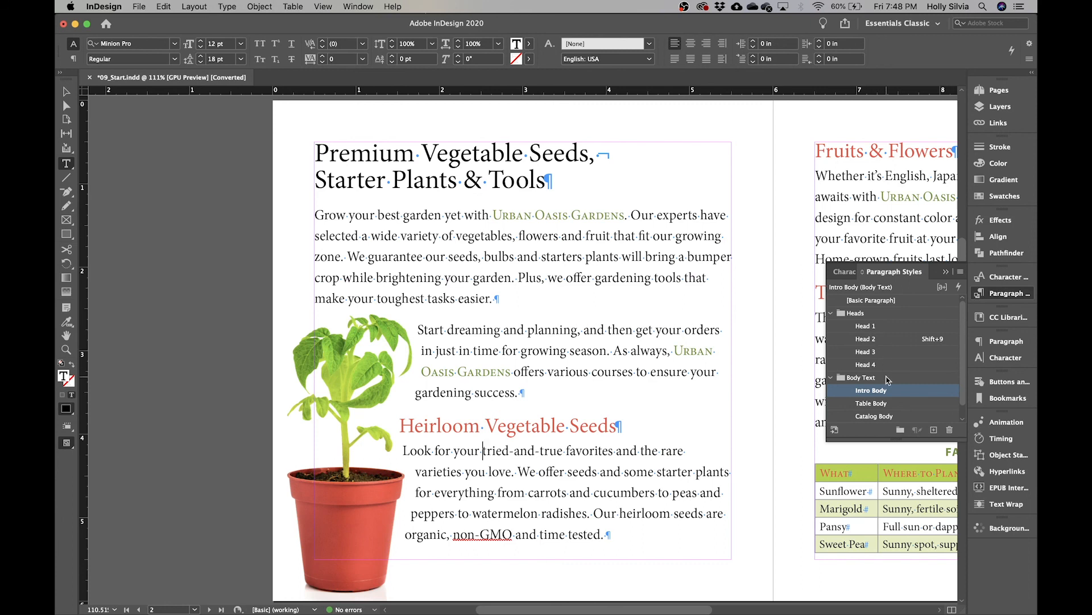
pyautogui.scroll(-1, 962, 411)
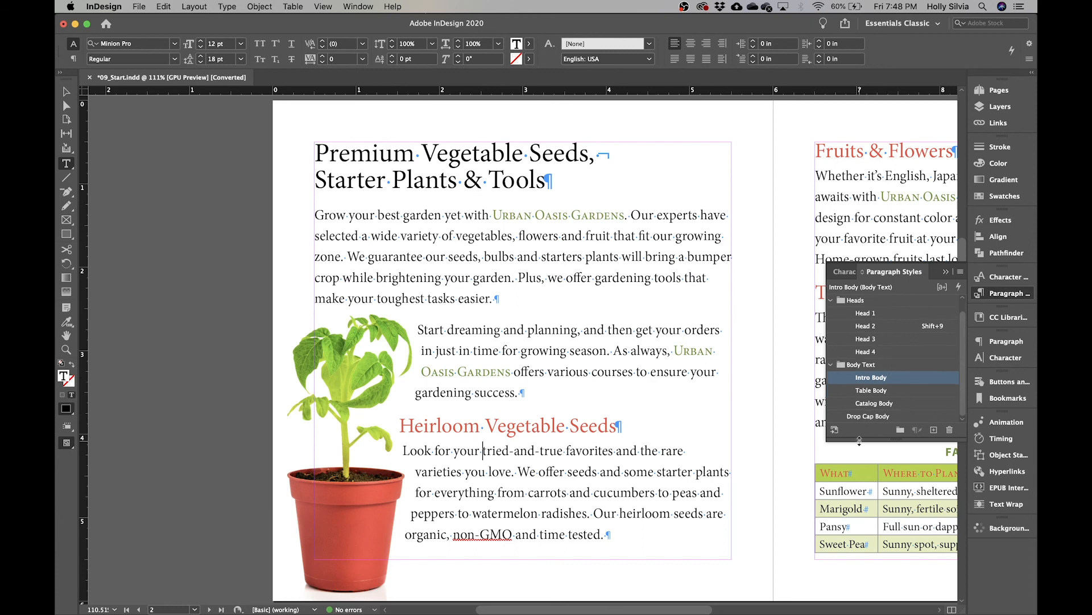
pyautogui.moveTo(859, 439); pyautogui.dragTo(860, 453)
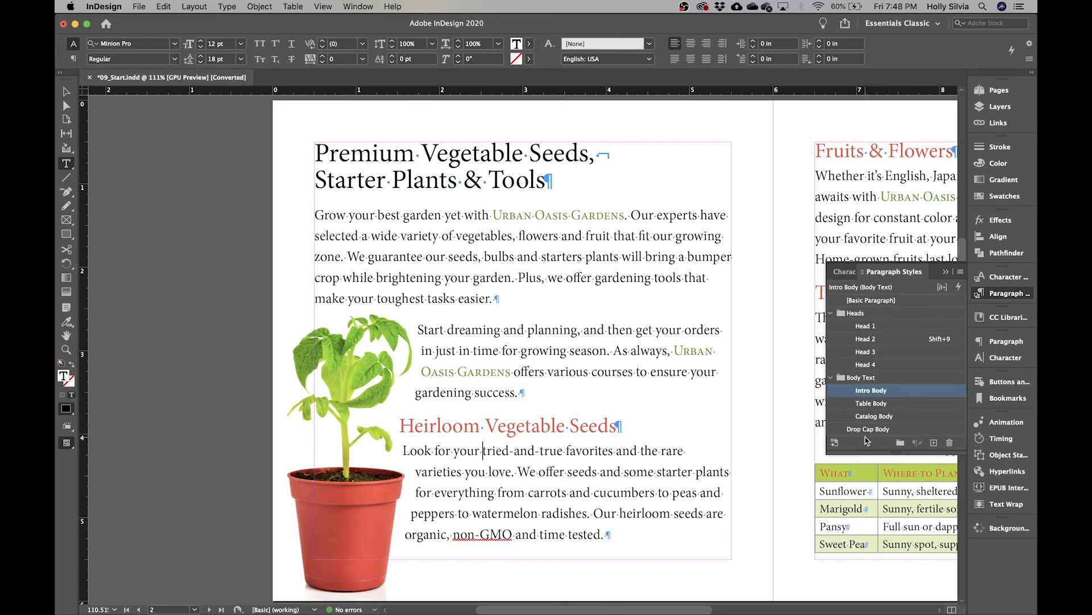
pyautogui.click(866, 433)
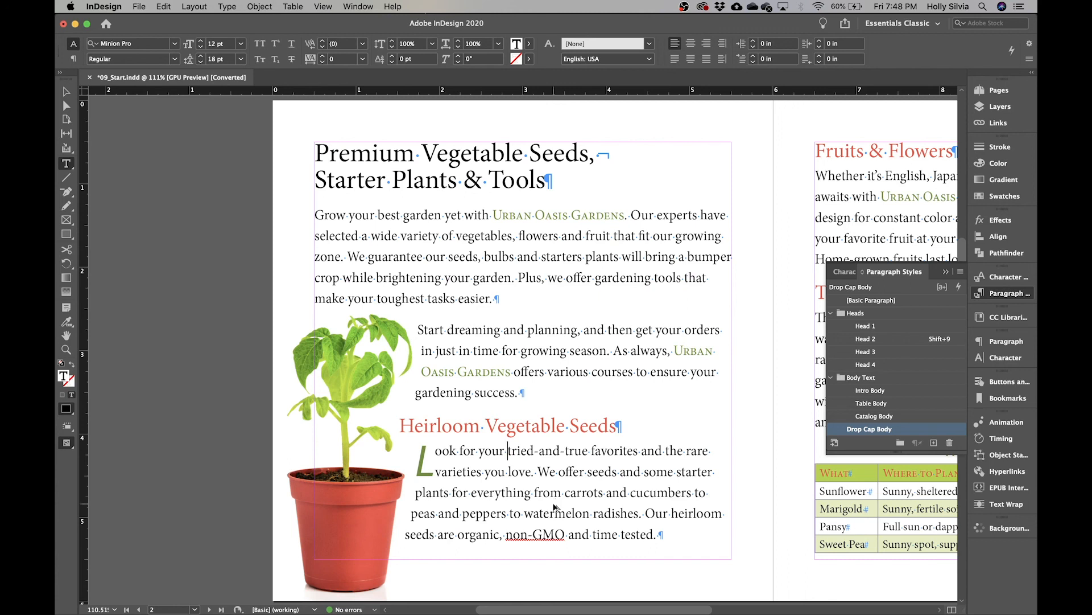
pyautogui.press('super+alt+0')
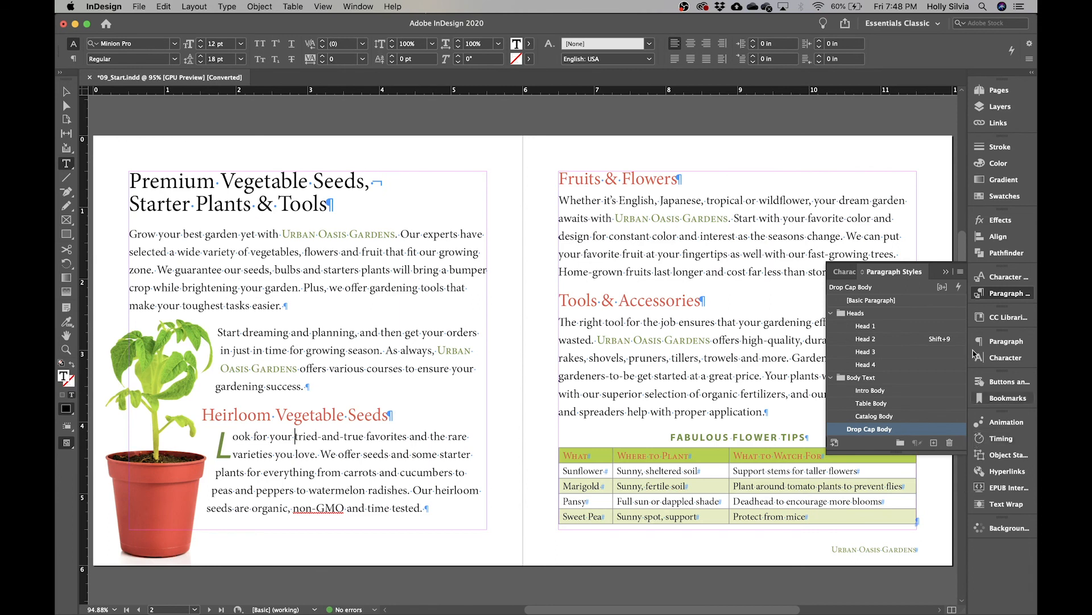
pyautogui.click(992, 293)
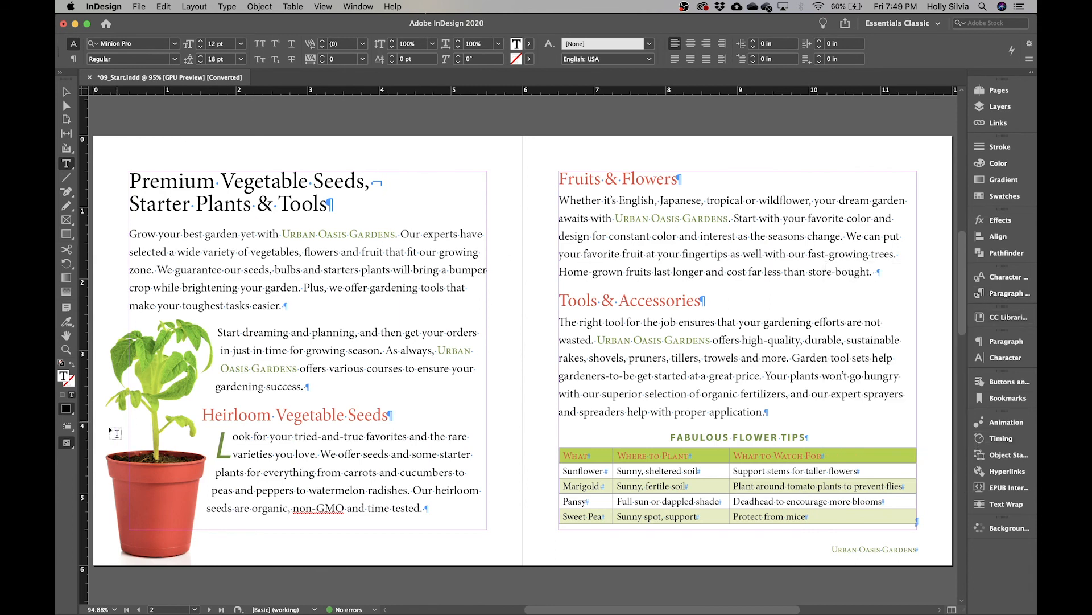
# Review all spreads of the catalog from the cover to page 6 in presentation mode, then leave it
pyautogui.click(295, 436)
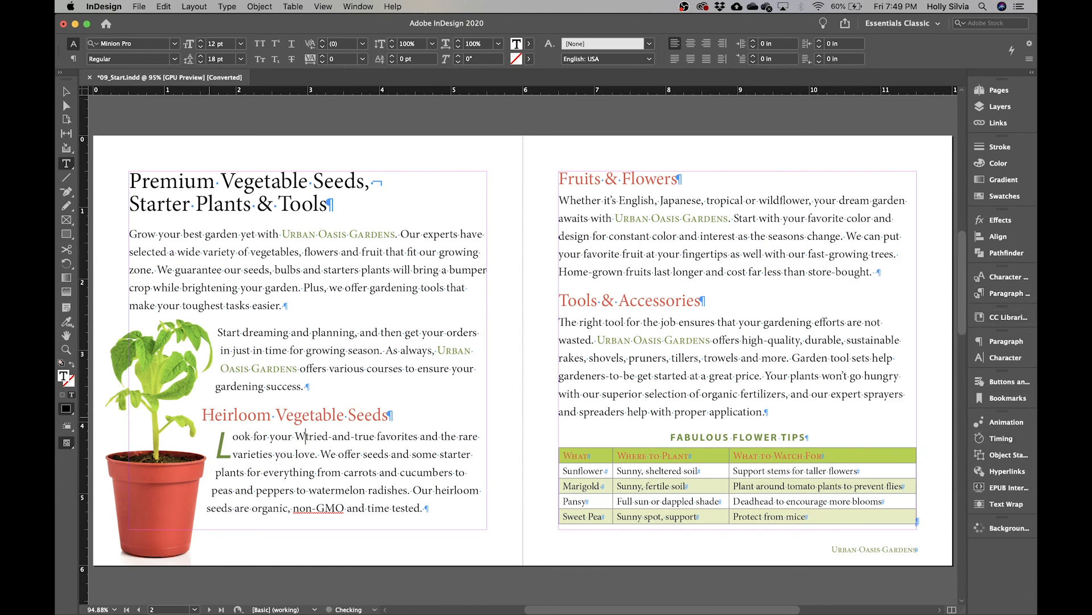
pyautogui.press('Escape')
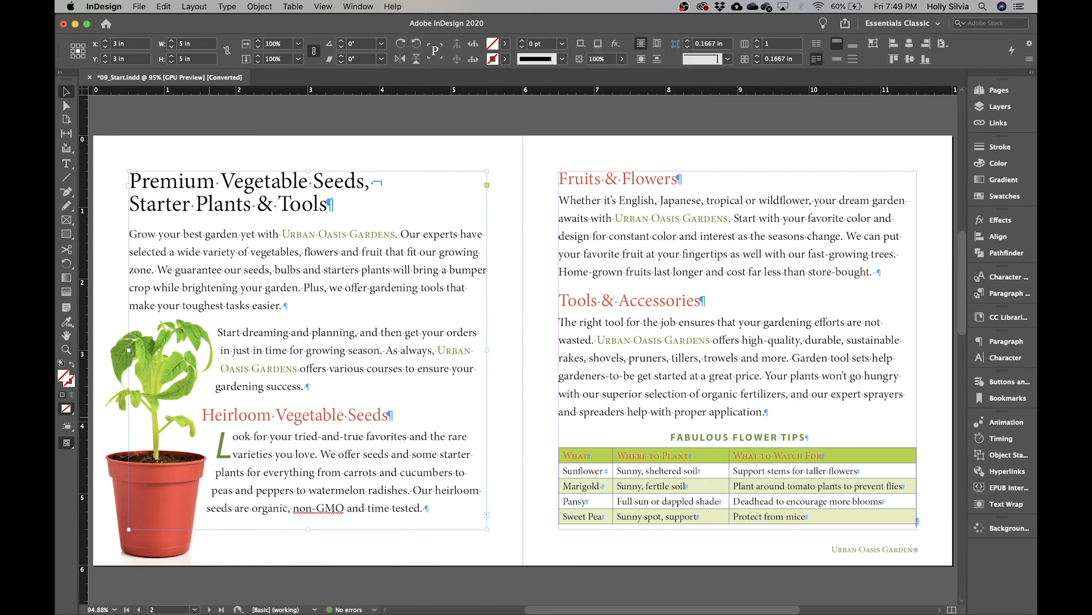
pyautogui.hotkey('shift', 'w')
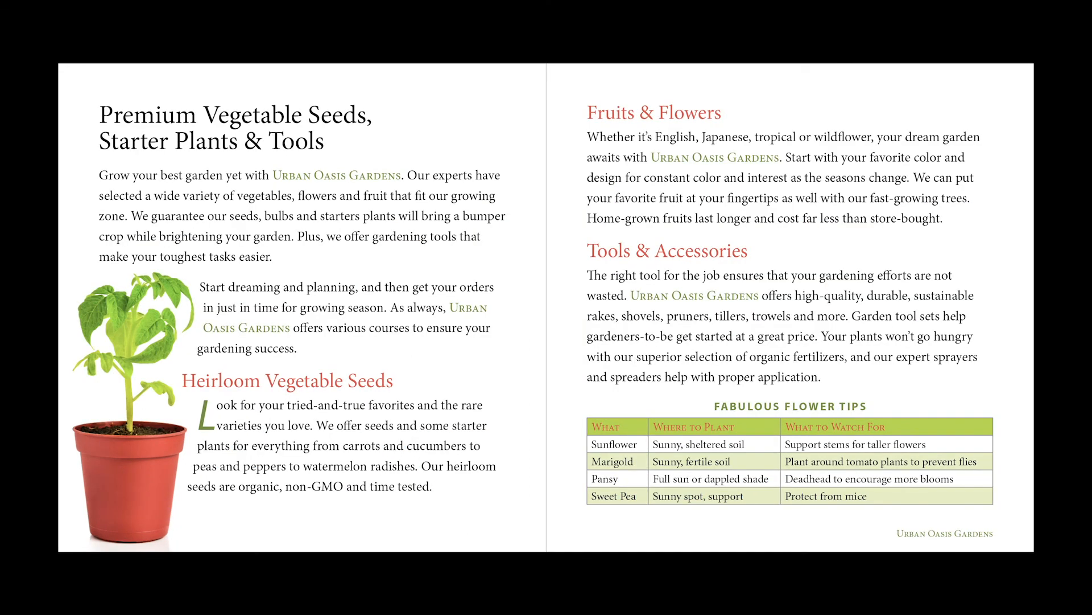
pyautogui.press('Left')
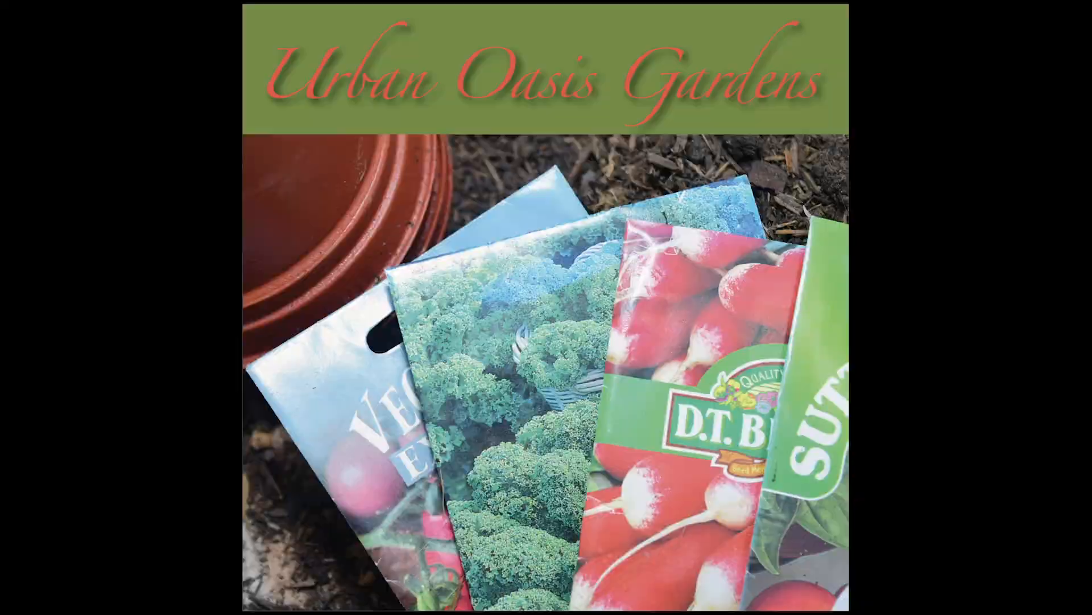
pyautogui.press('Right')
pyautogui.press('Right')
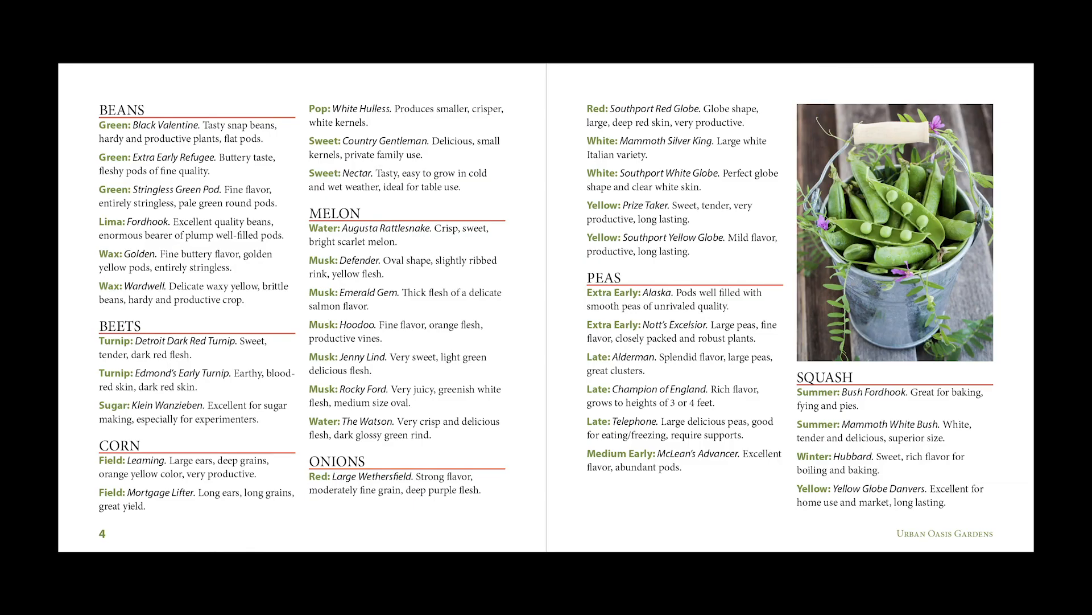
pyautogui.press('Right')
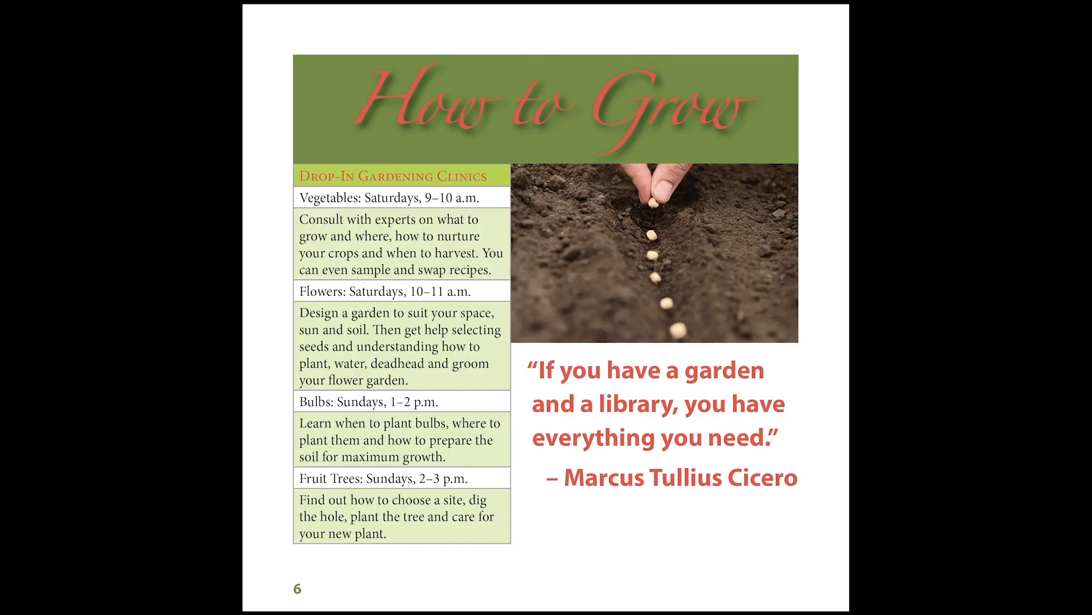
pyautogui.press('Escape')
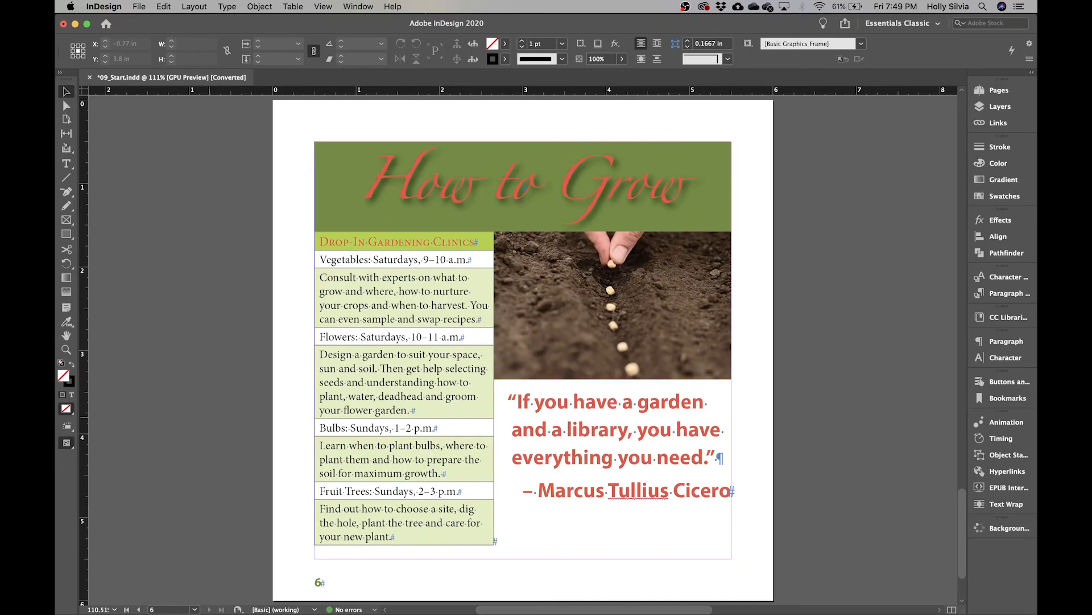